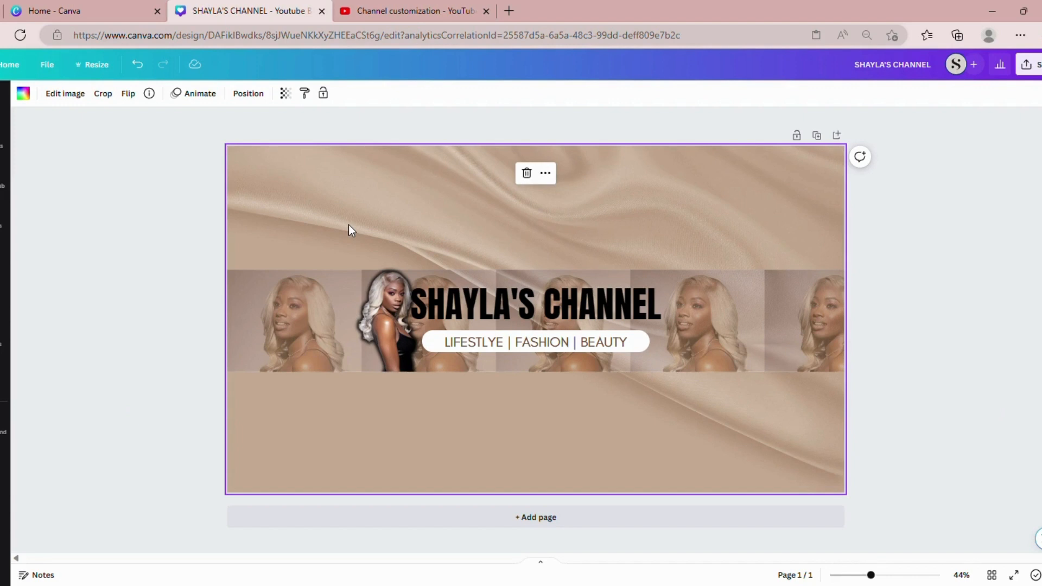
Check the finished banner design's pixel dimensions and examine how it fits the device areas in YouTube Studio's banner art preview.
left_click(53, 67)
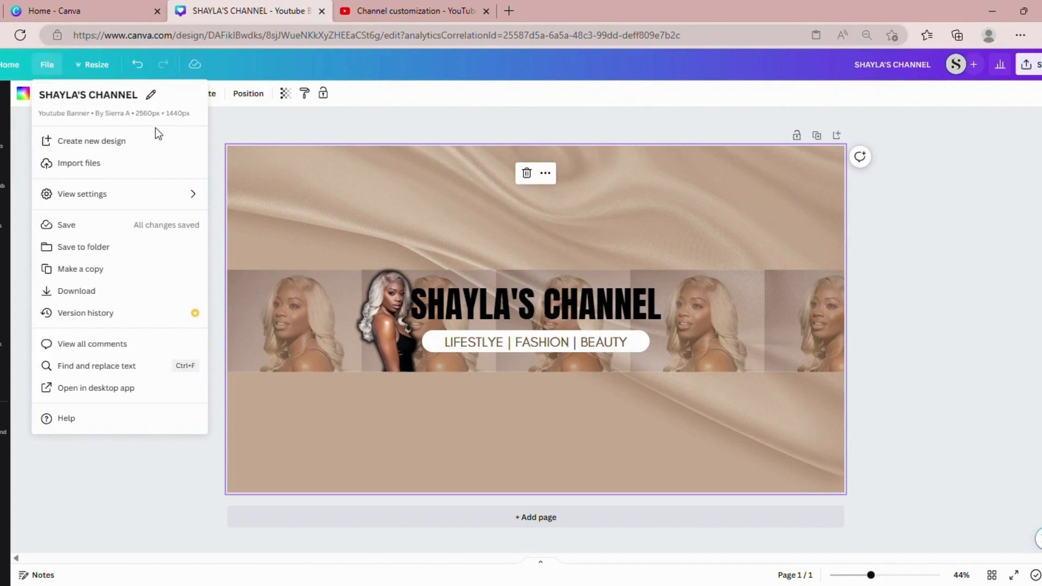
left_click(227, 132)
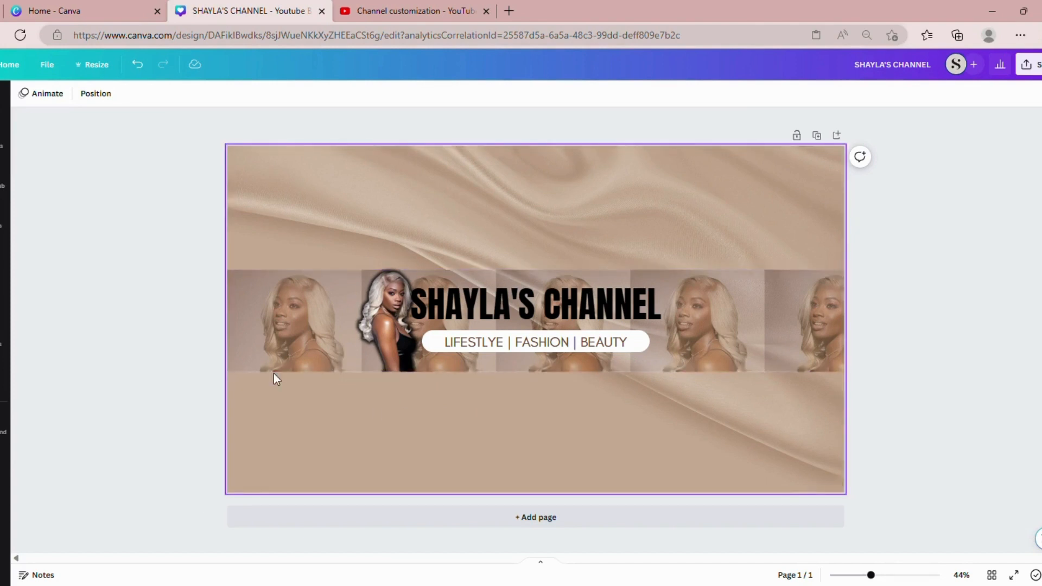
left_click(434, 8)
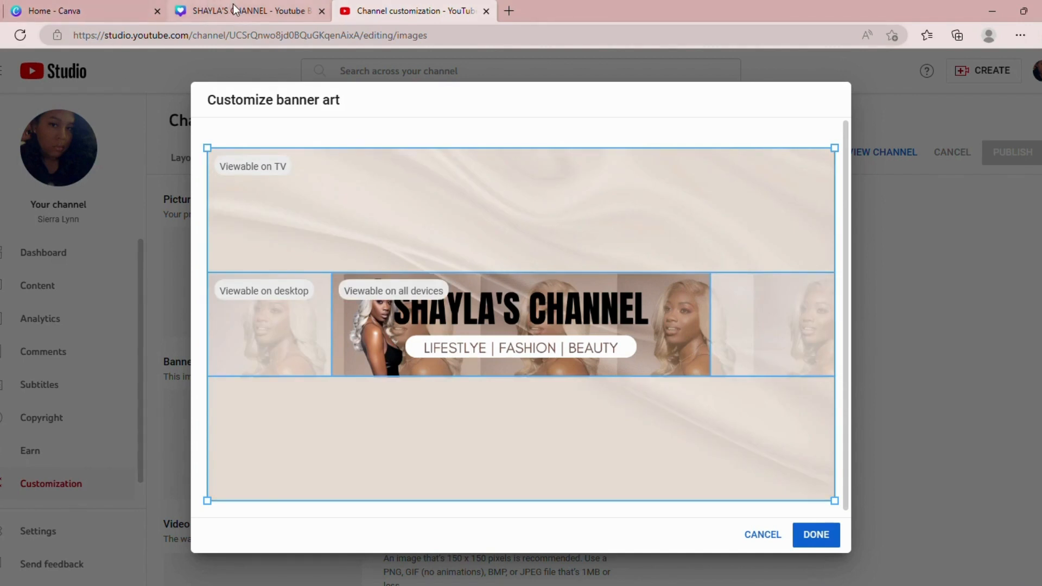
left_click(235, 10)
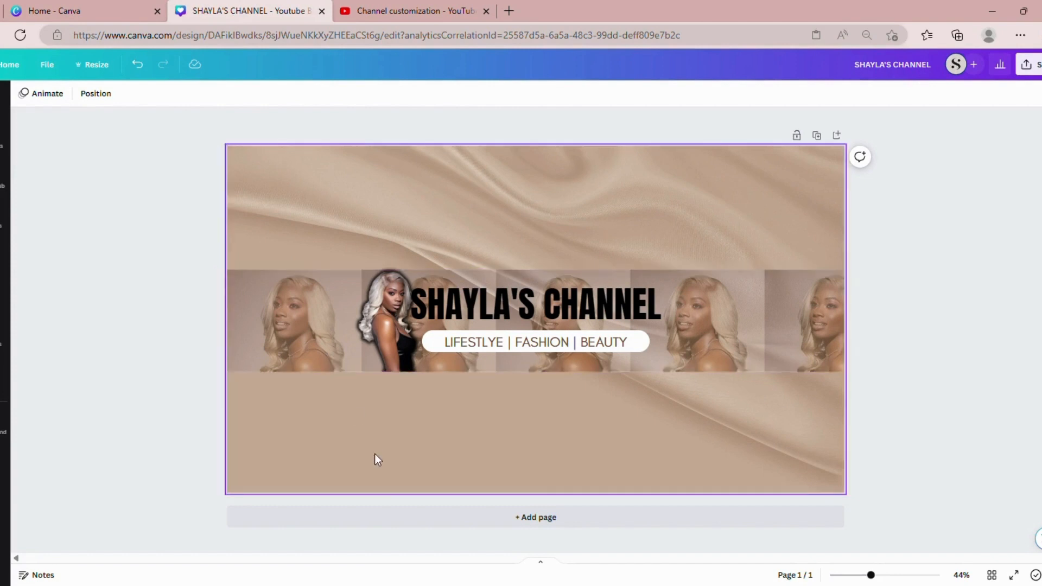
Add a blank second page and fill its background with the recently used beige satin silk photo.
left_click(535, 518)
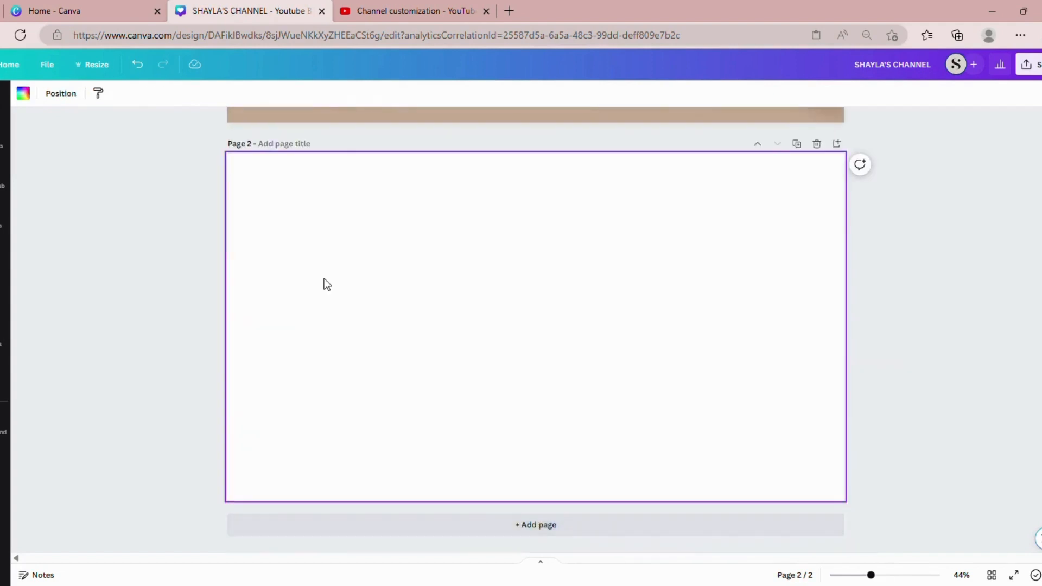
left_click(2, 151)
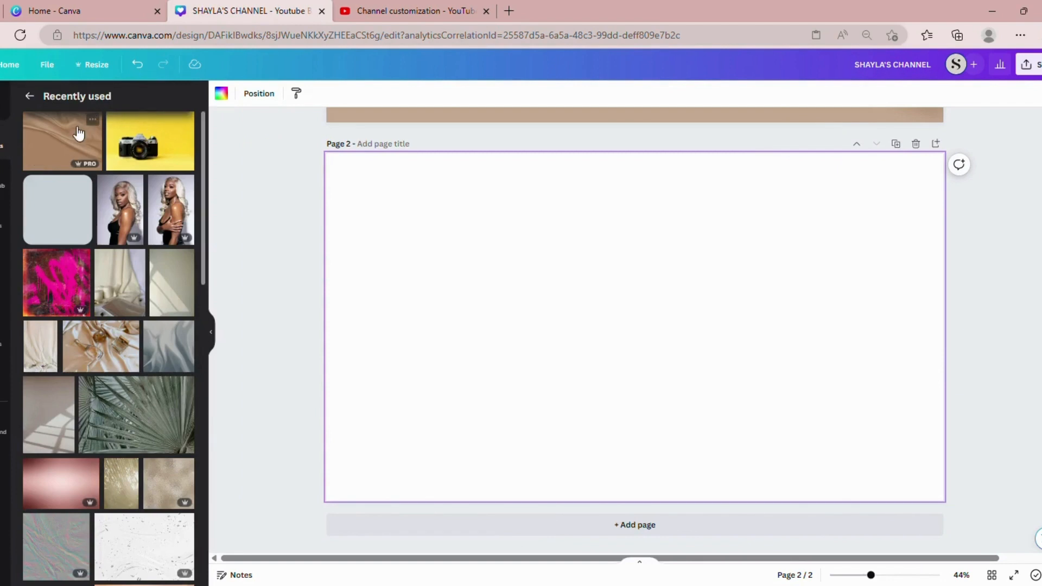
left_click_drag(74, 140, 356, 203)
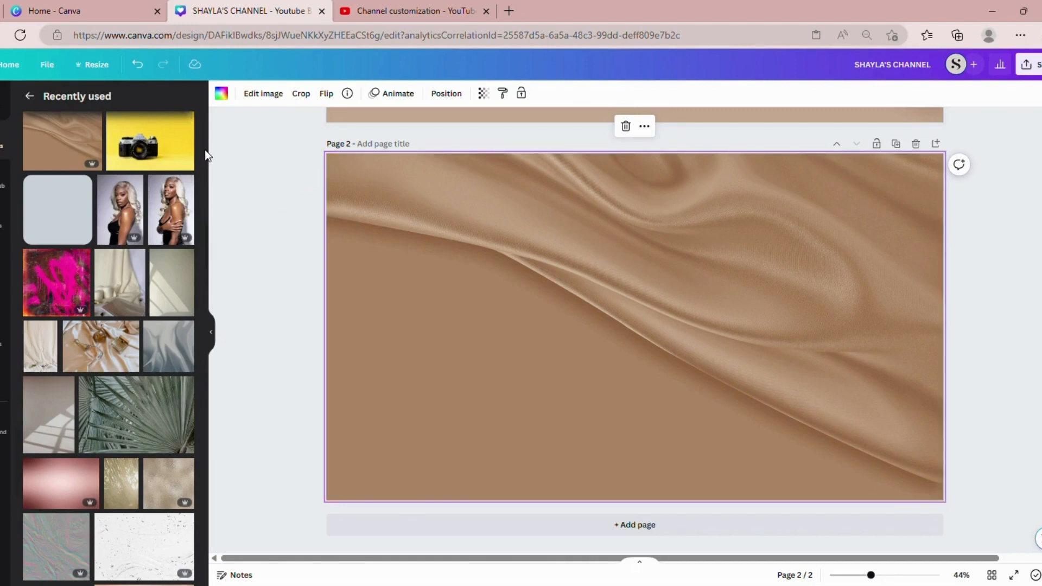
Open the collection the beige satin silk photo belongs to and browse all of its photos.
mouse_move(95, 125)
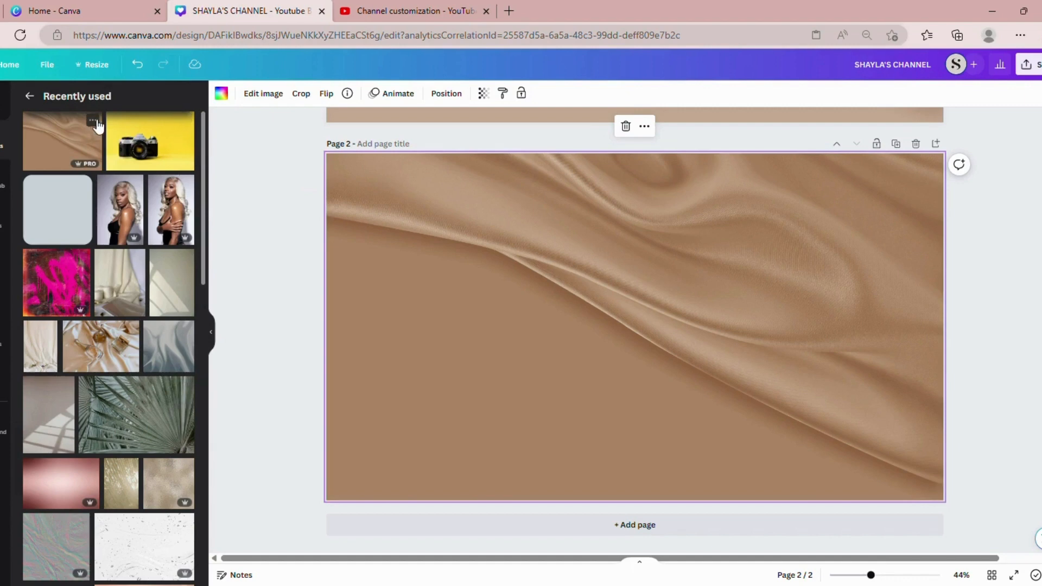
left_click(93, 121)
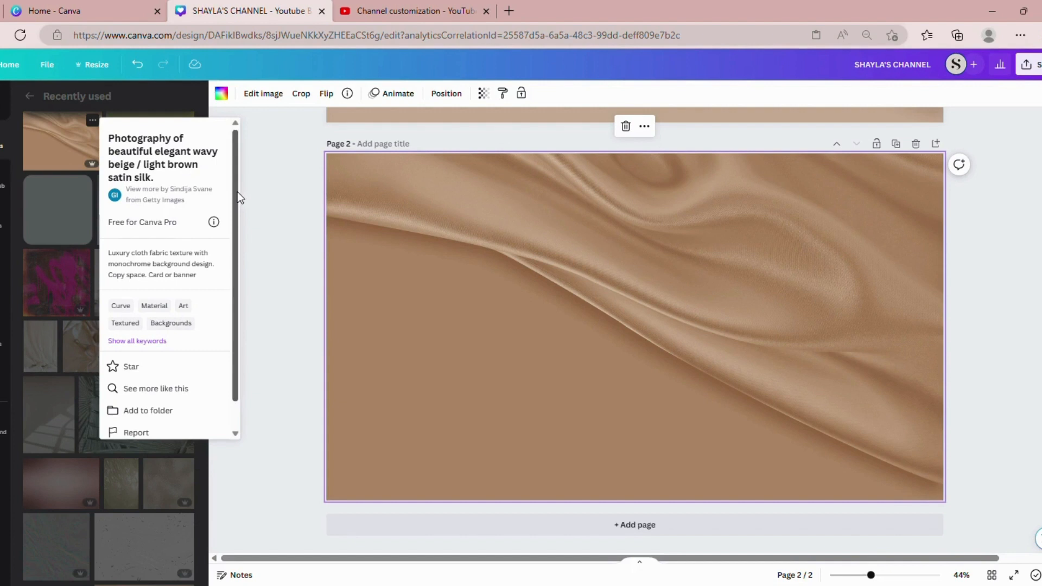
scroll(237, 191, "down", 2)
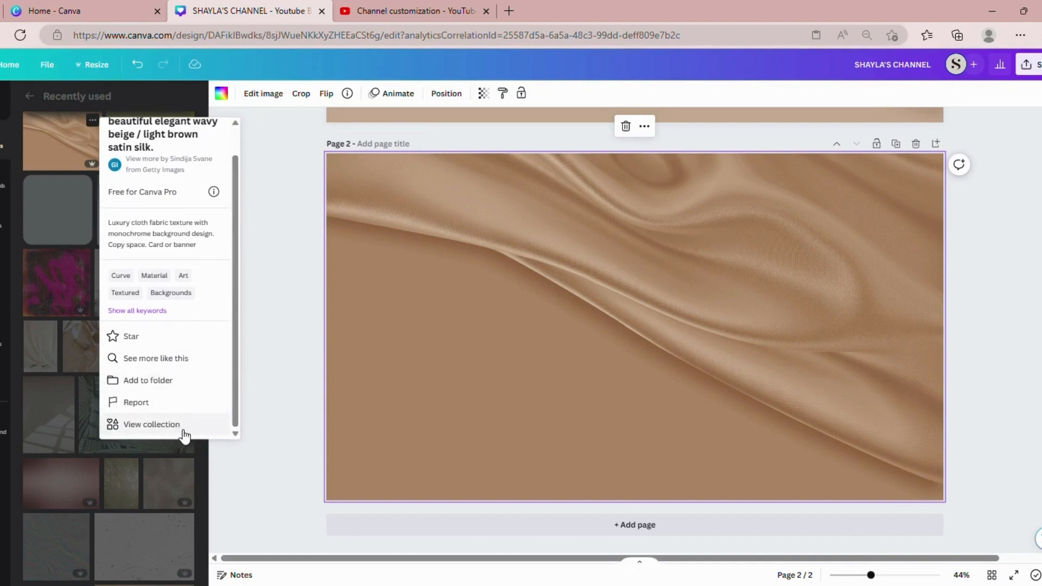
left_click(172, 425)
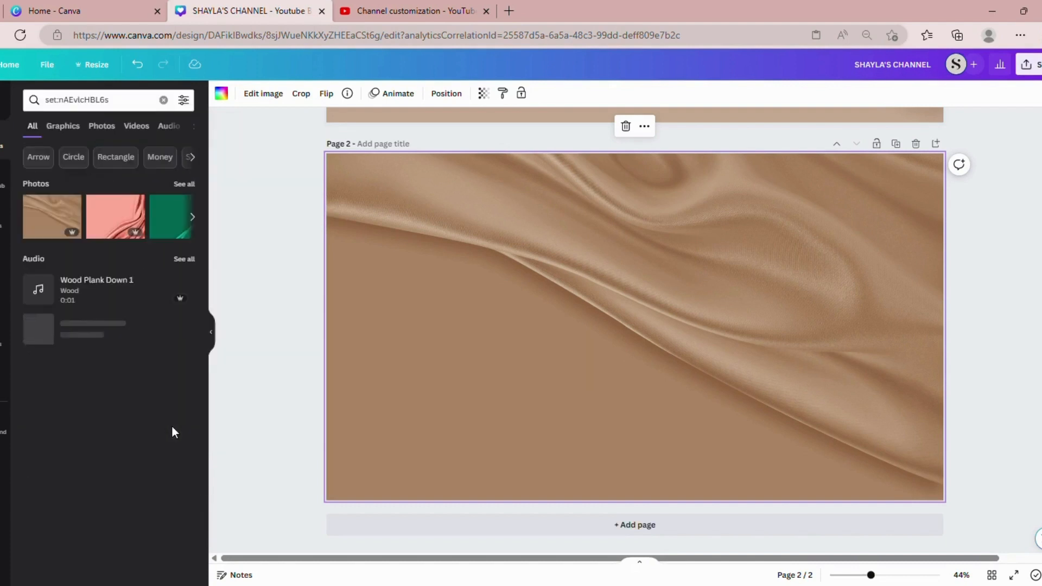
left_click(184, 185)
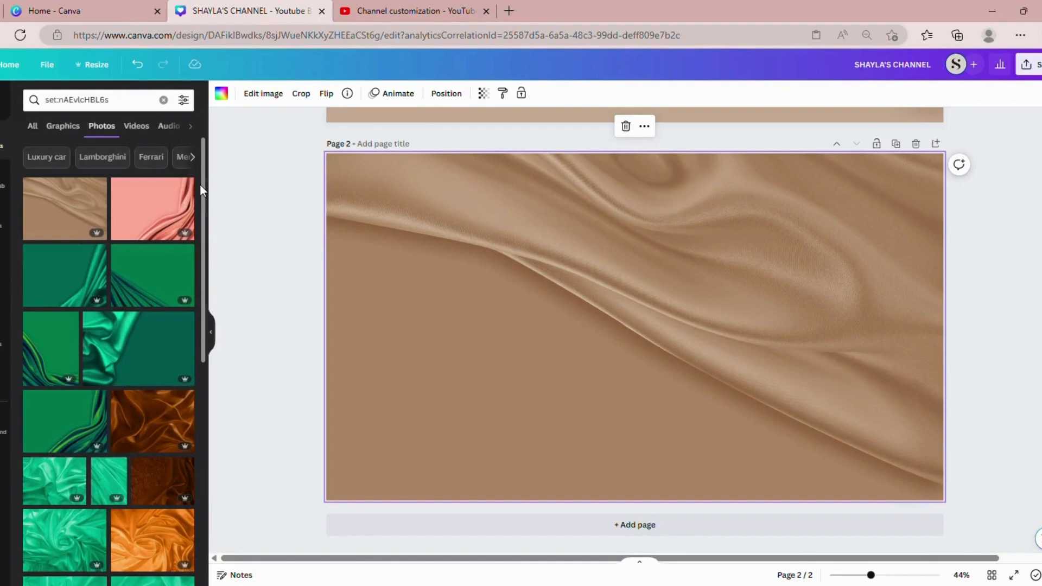
left_click_drag(200, 184, 174, 331)
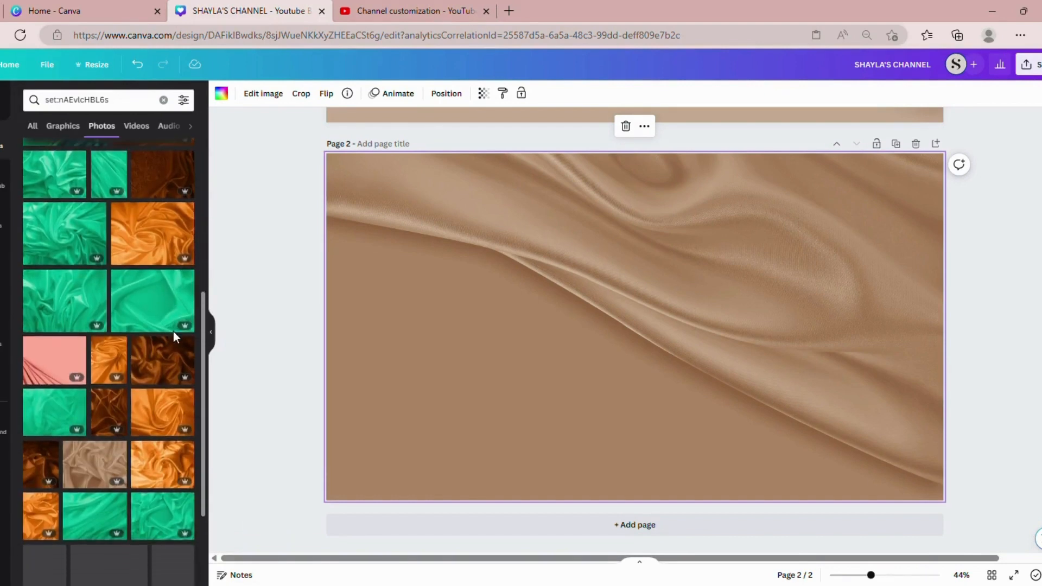
scroll(174, 337, "down", 3)
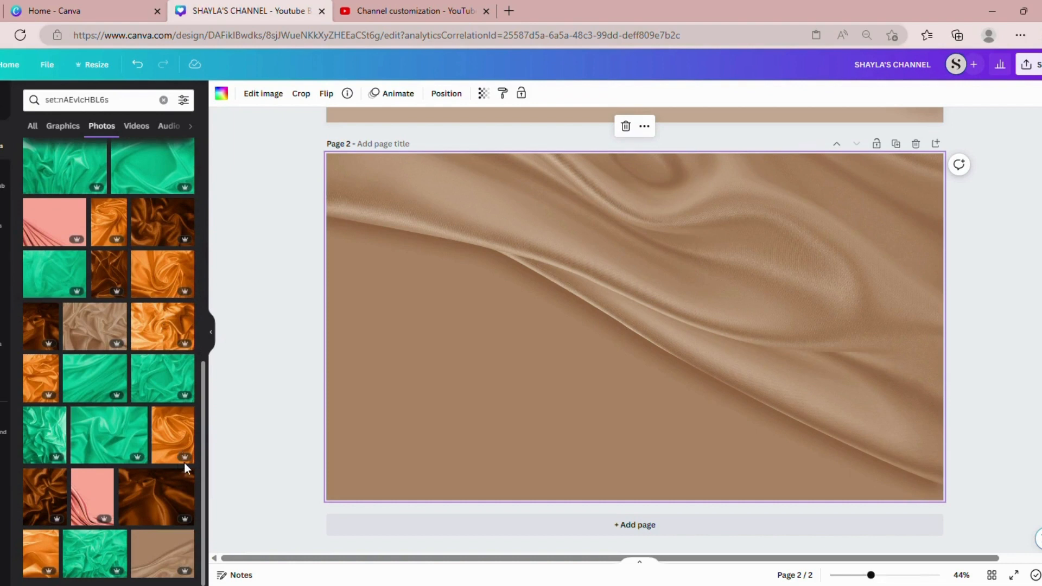
scroll(182, 455, "up", 4)
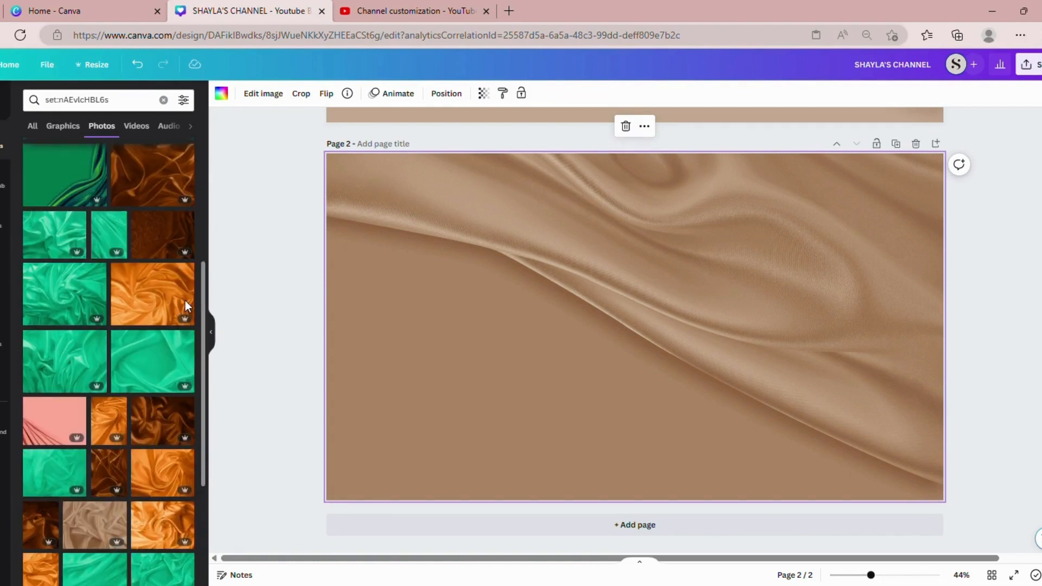
scroll(185, 301, "up", 5)
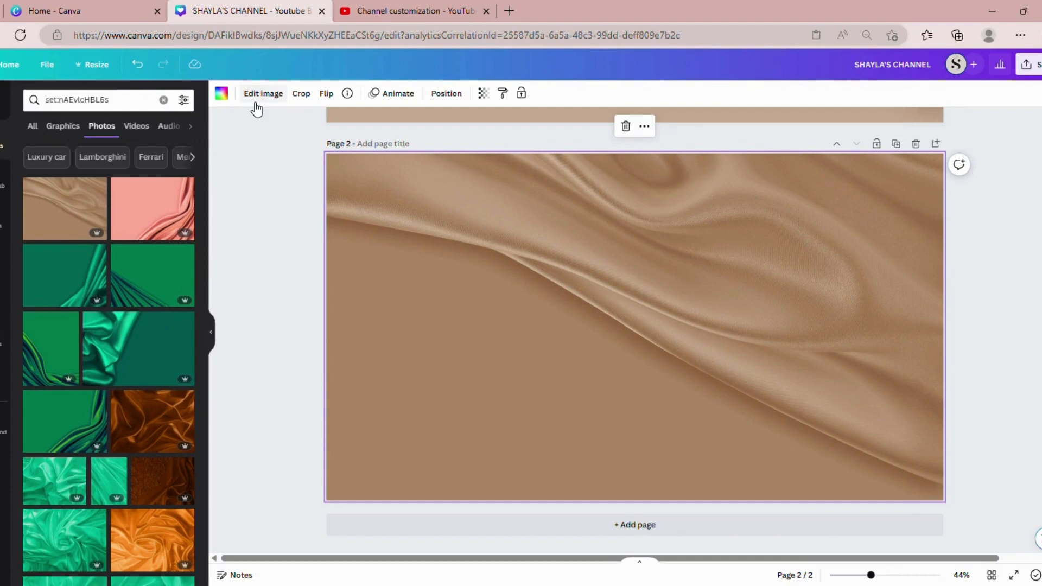
Search the elements for "silk background" and browse the photos with the price filter set to Free.
left_click(167, 100)
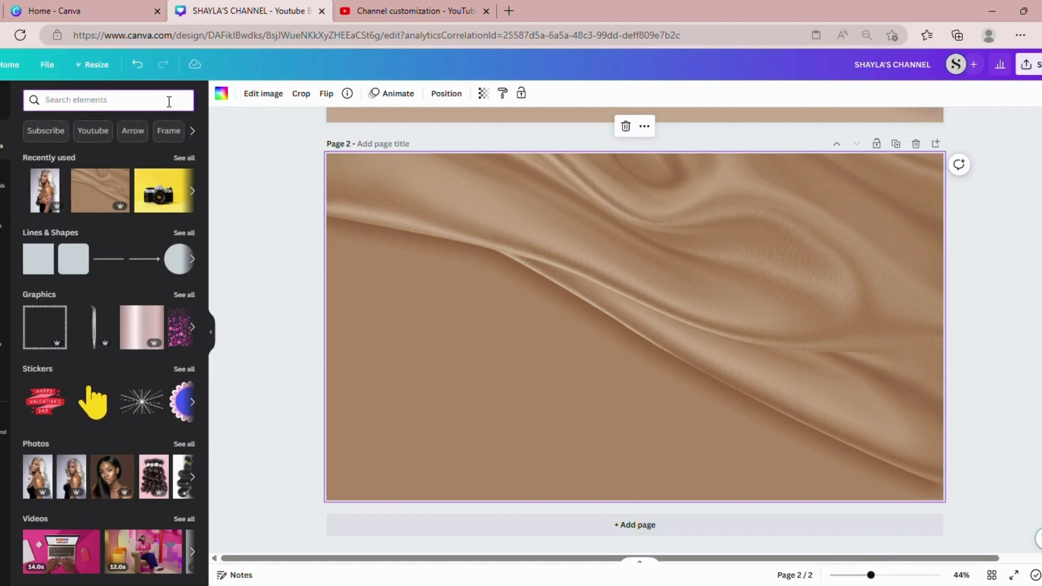
type("silk")
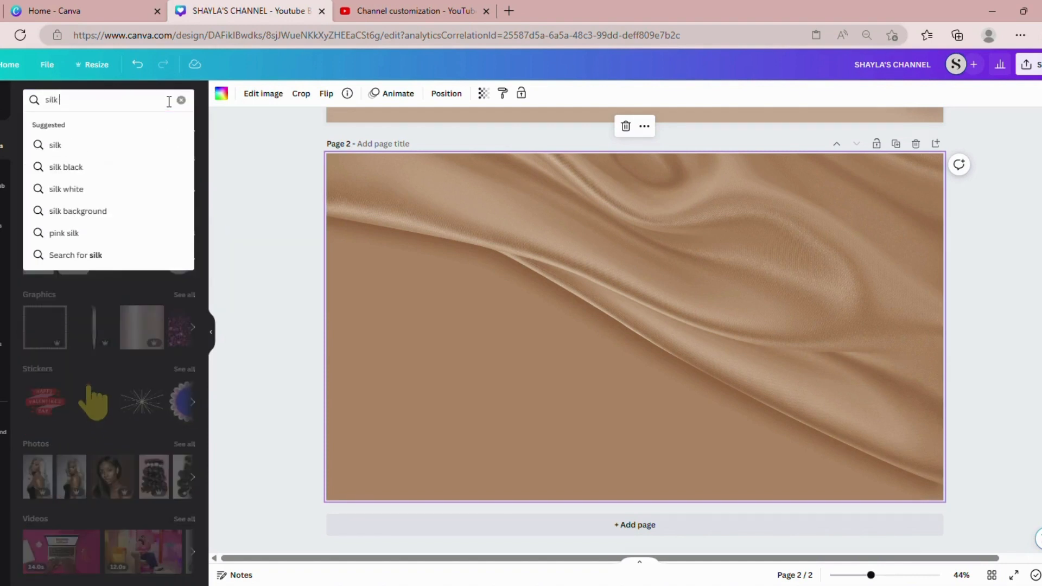
left_click(119, 210)
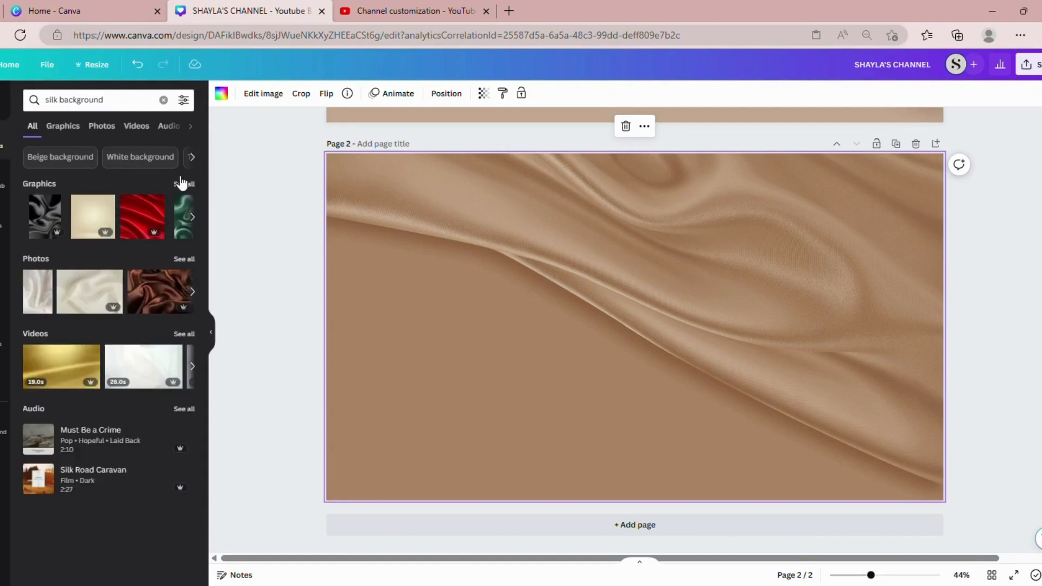
left_click(182, 184)
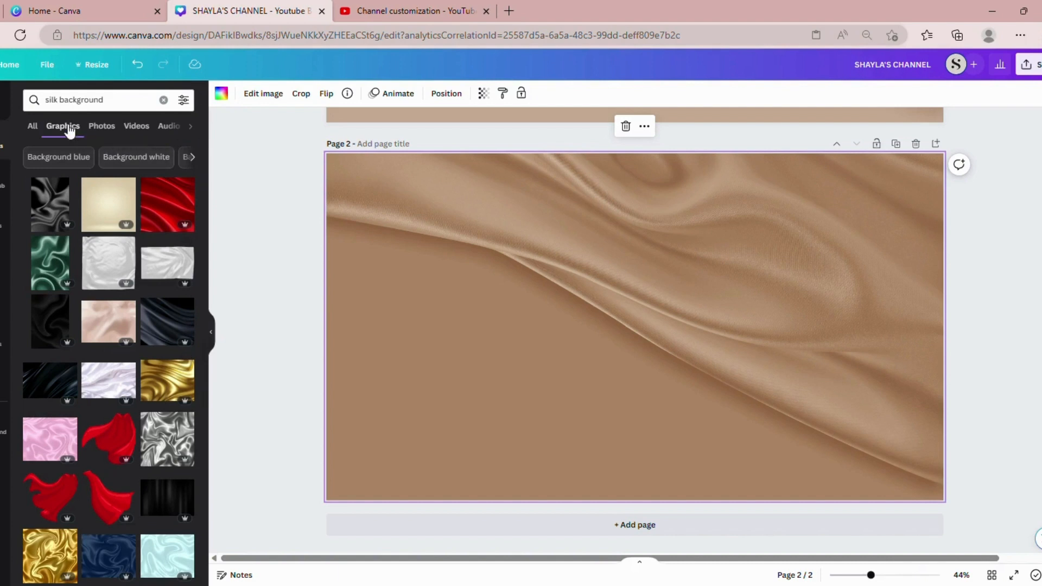
left_click(102, 129)
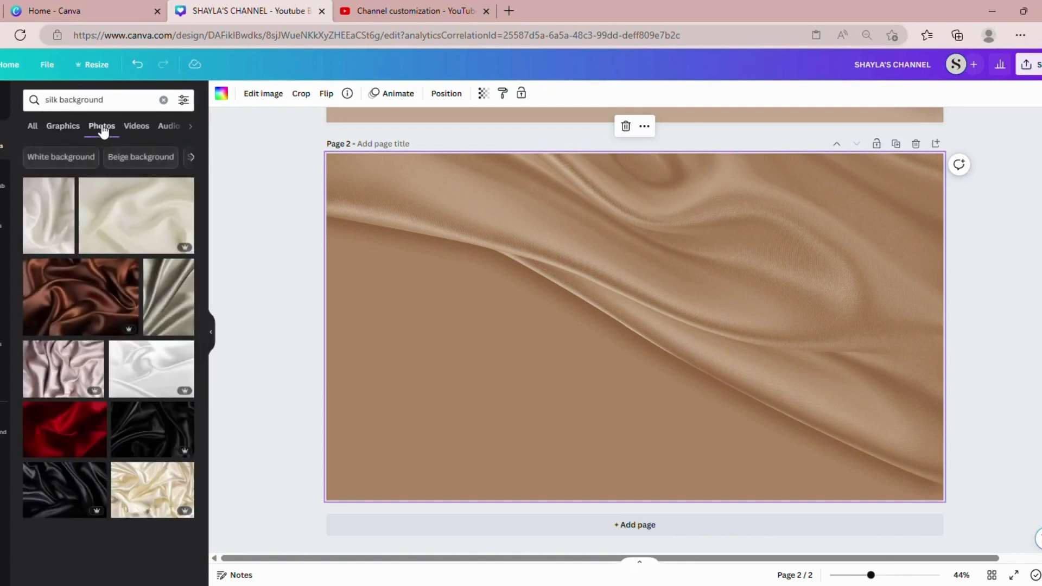
left_click(183, 100)
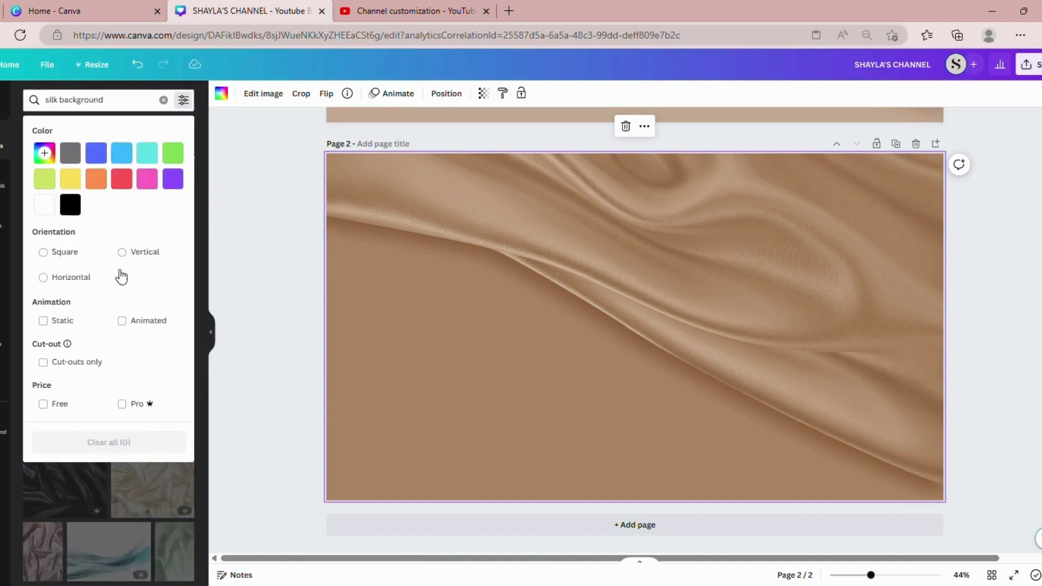
left_click(43, 404)
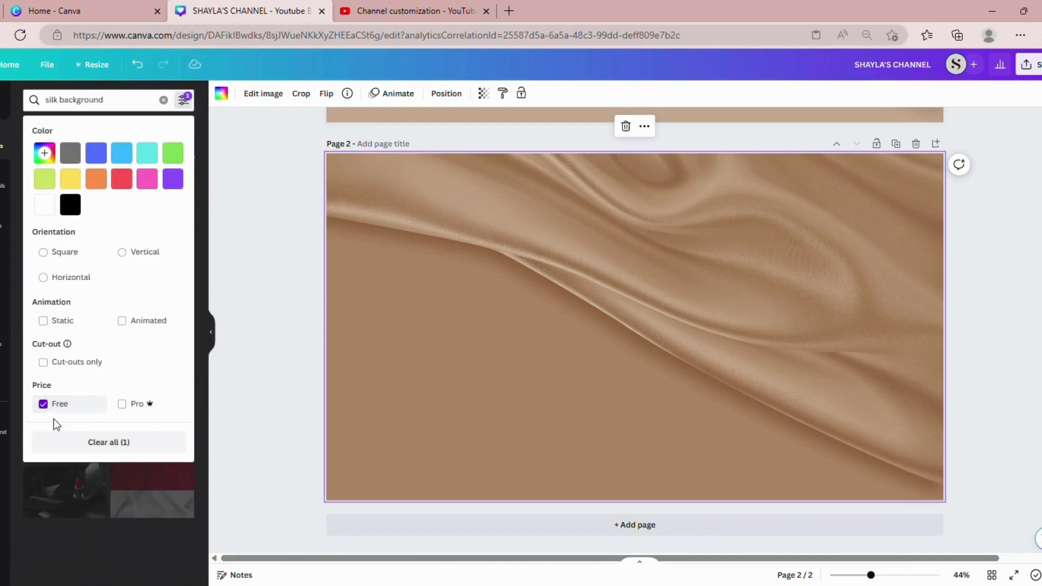
left_click(208, 405)
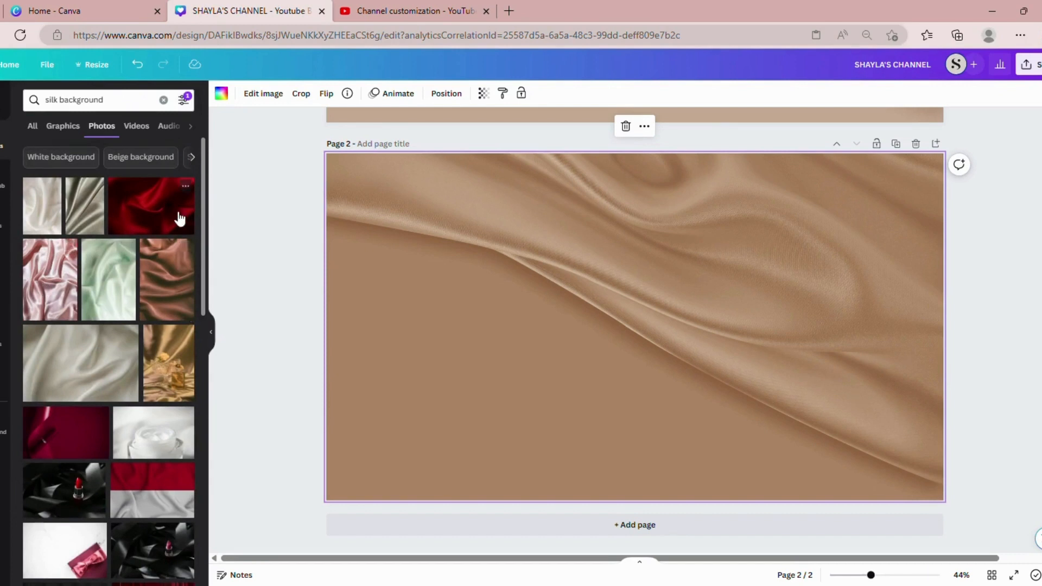
left_click_drag(200, 223, 199, 274)
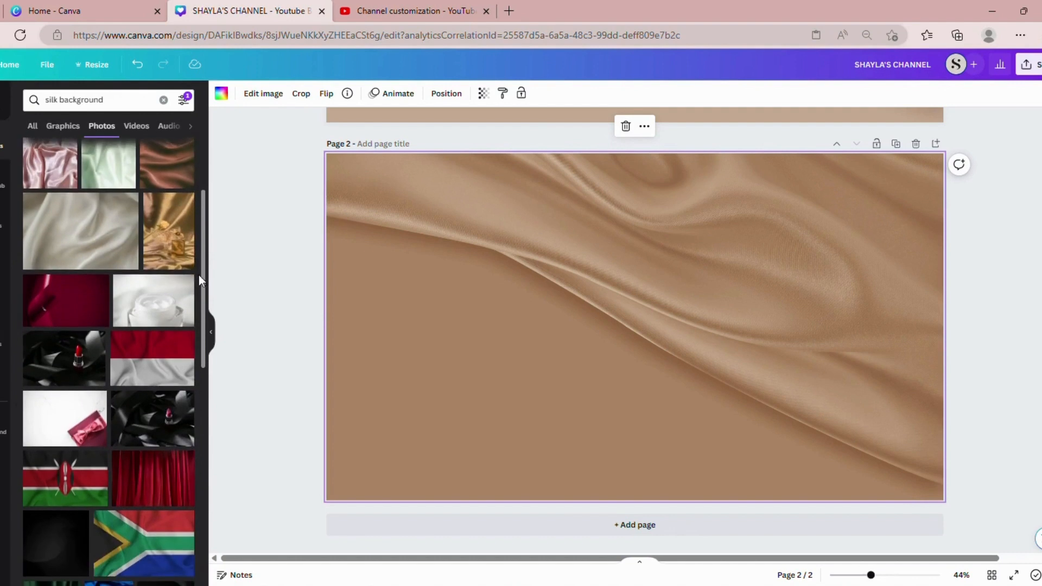
Try the gold silk perfume photo and the grey silk photo on page 2, deleting each, and clear the element search.
left_click(170, 237)
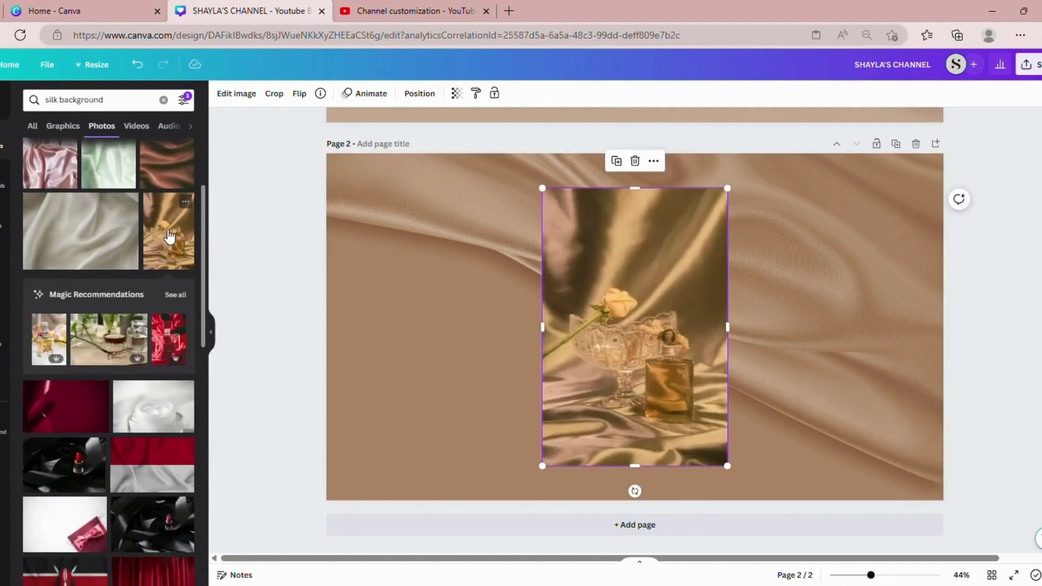
key("Delete")
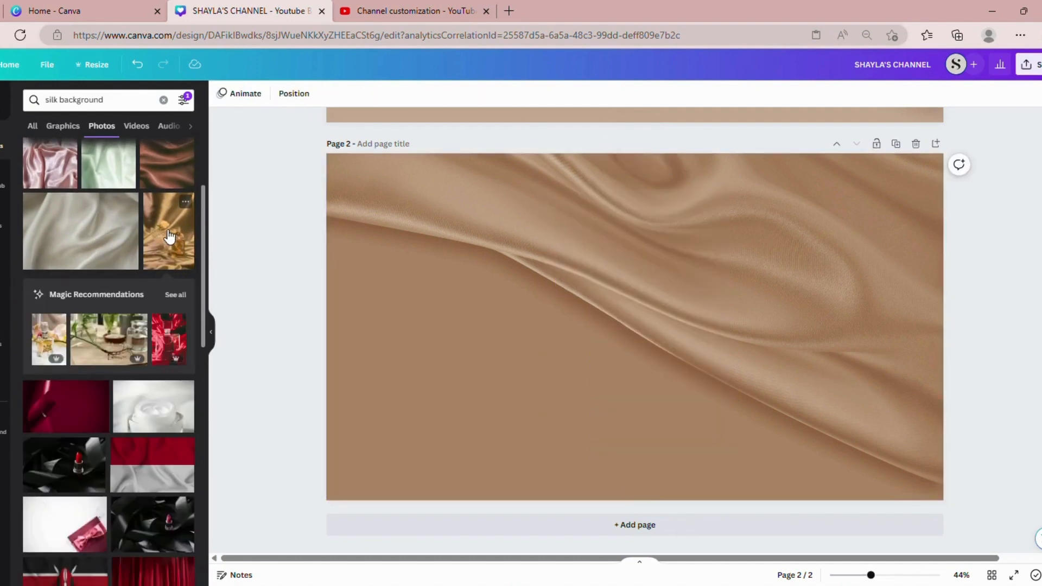
left_click(103, 231)
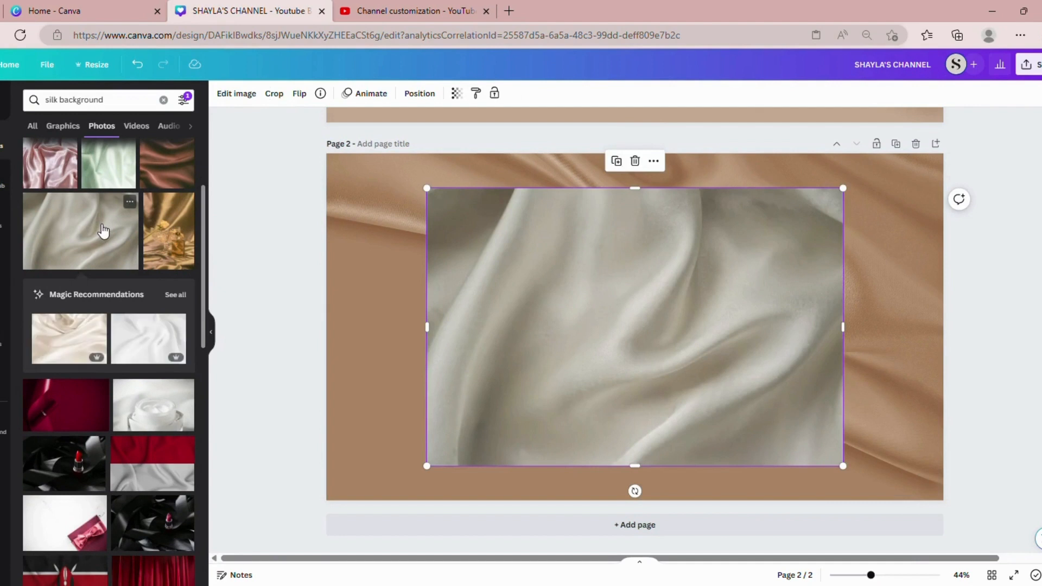
key("Delete")
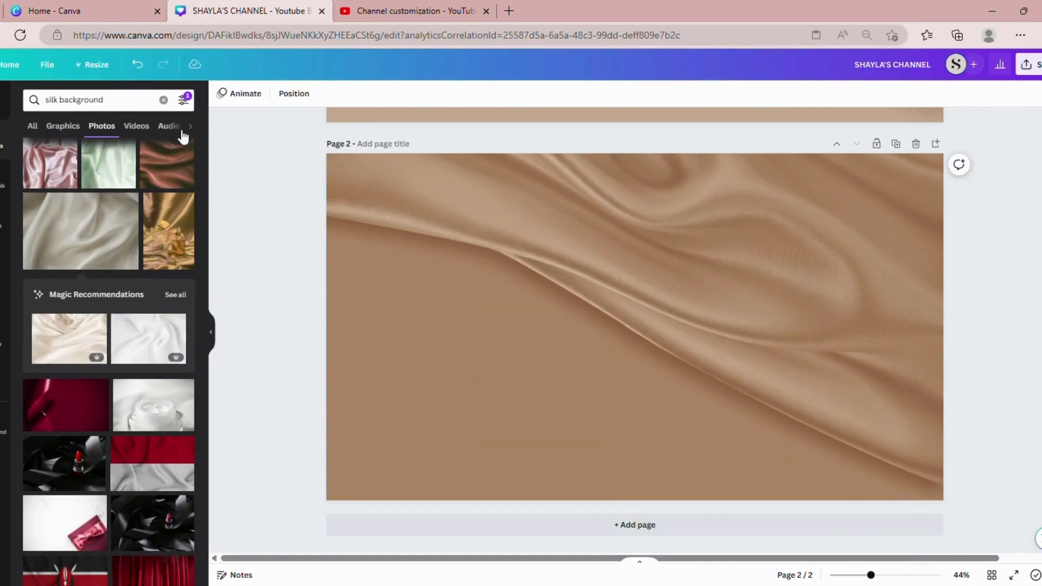
left_click(163, 100)
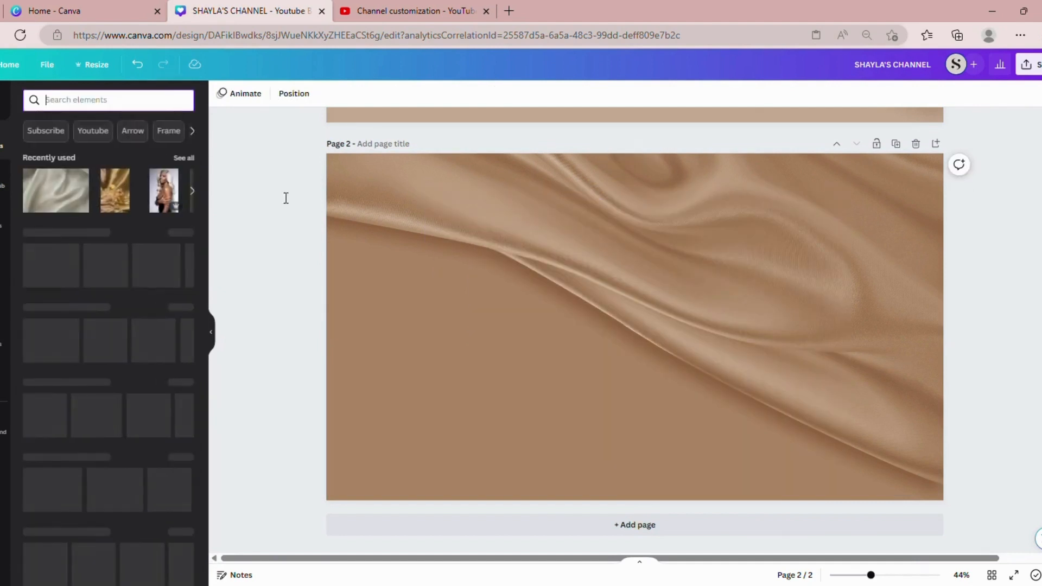
Set the transparency of page 2's silk background image to 71.
left_click(378, 319)
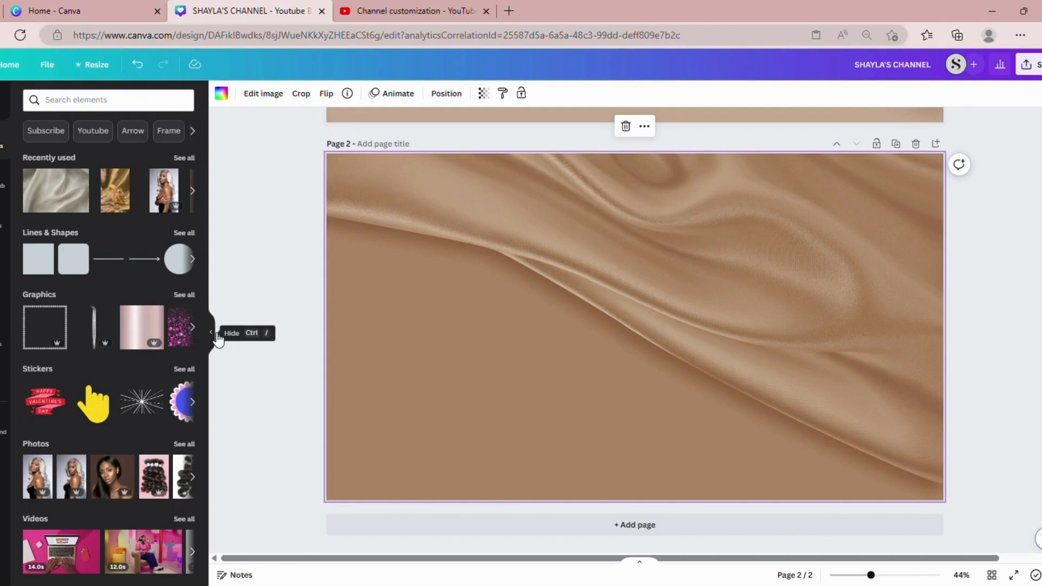
left_click(484, 96)
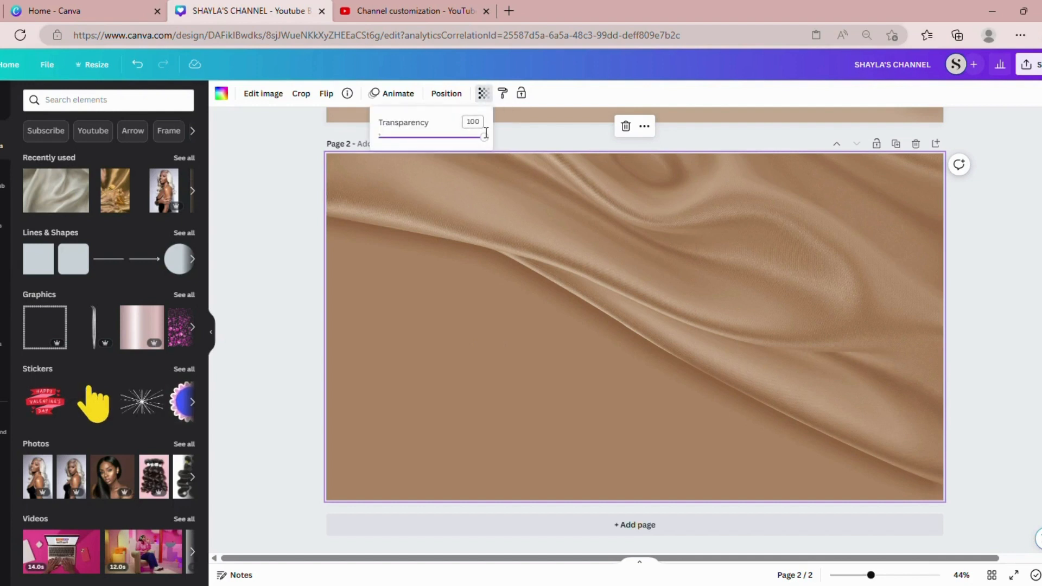
left_click(482, 126)
type("71")
key("Return")
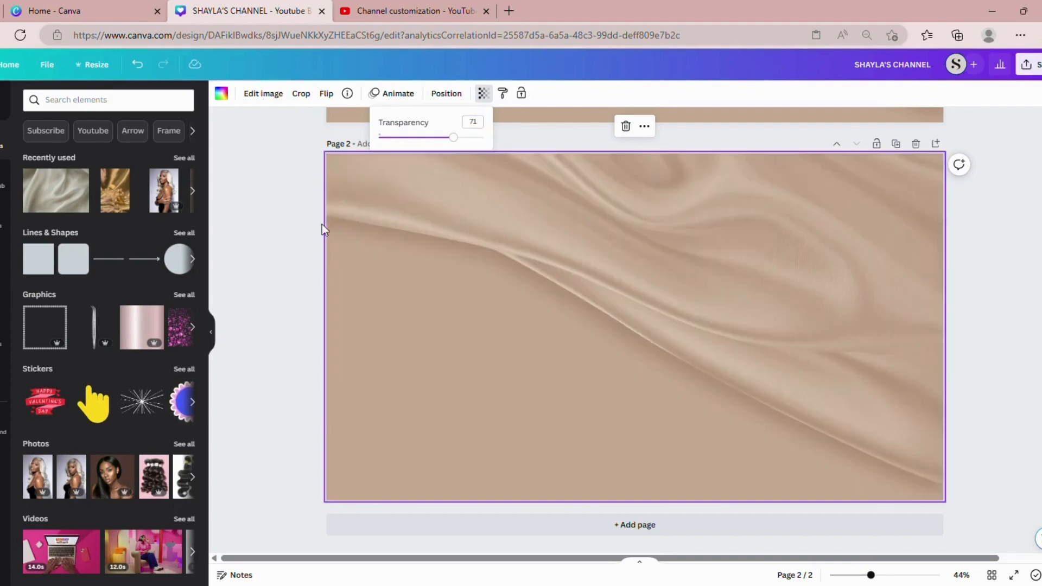
left_click(280, 227)
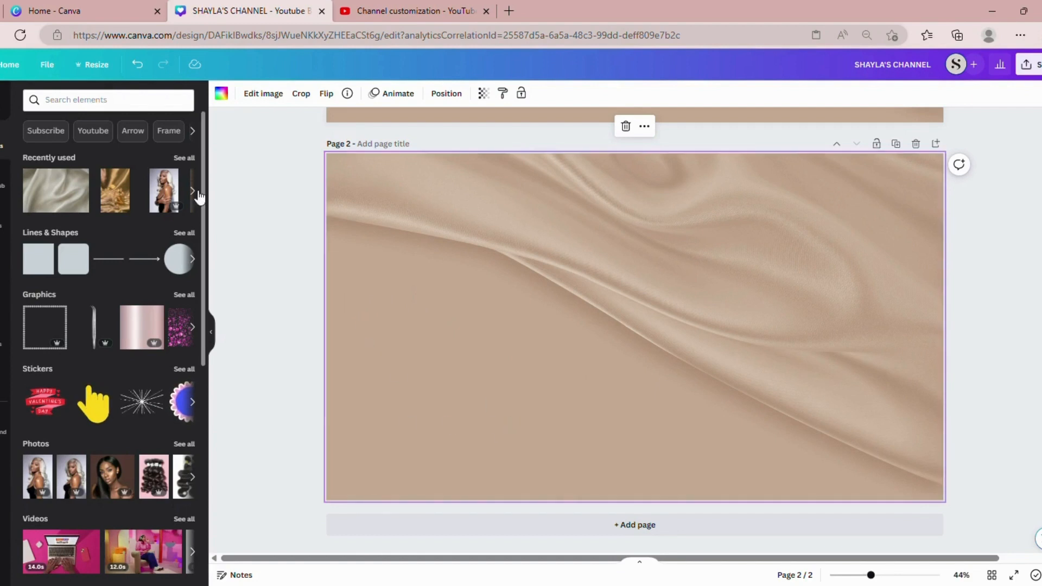
Return from the gaming template's details to the full template list and browse the YouTube banner templates.
left_click(3, 115)
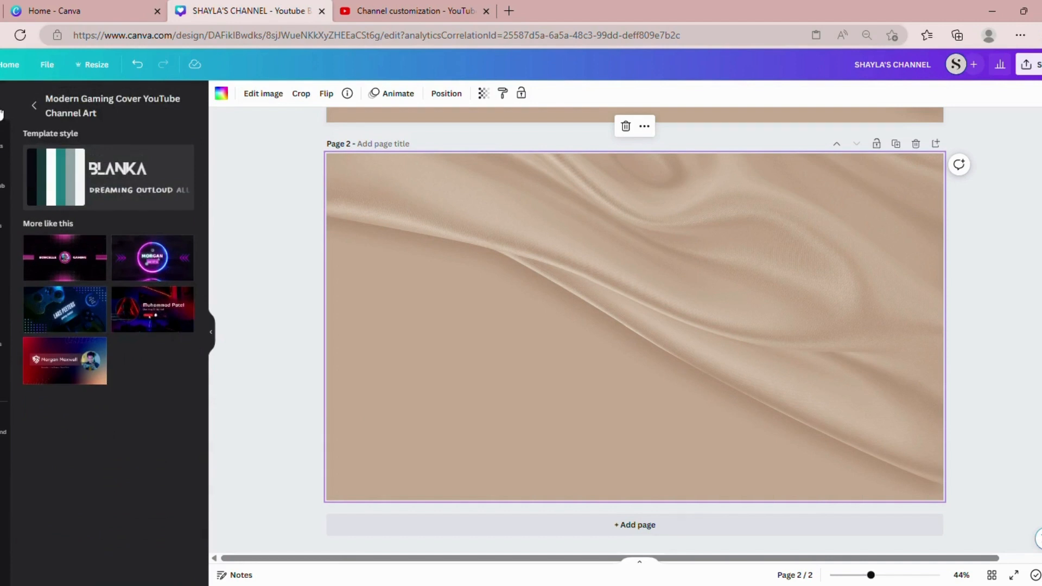
left_click(34, 106)
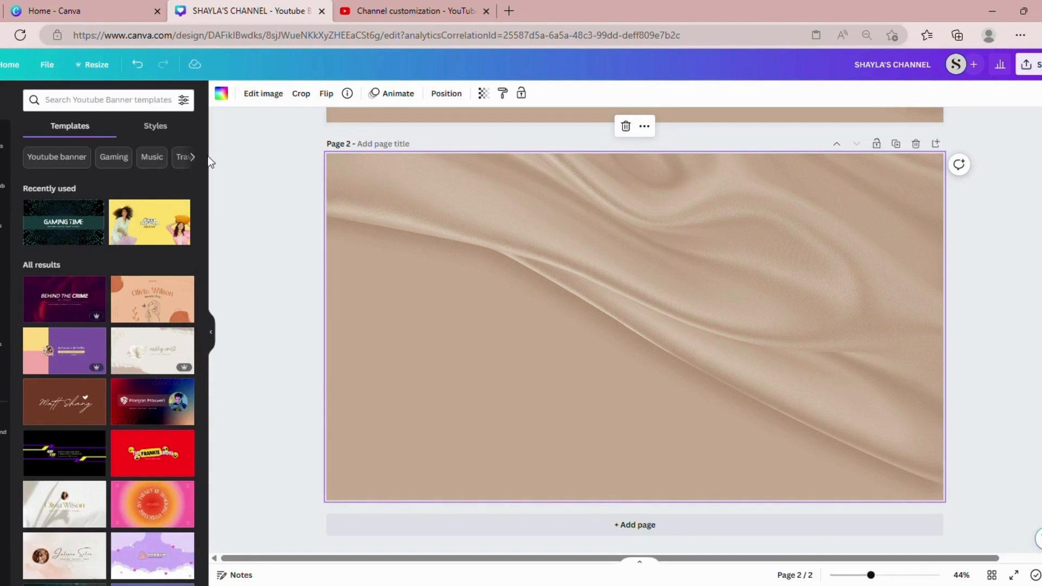
left_click_drag(204, 152, 179, 372)
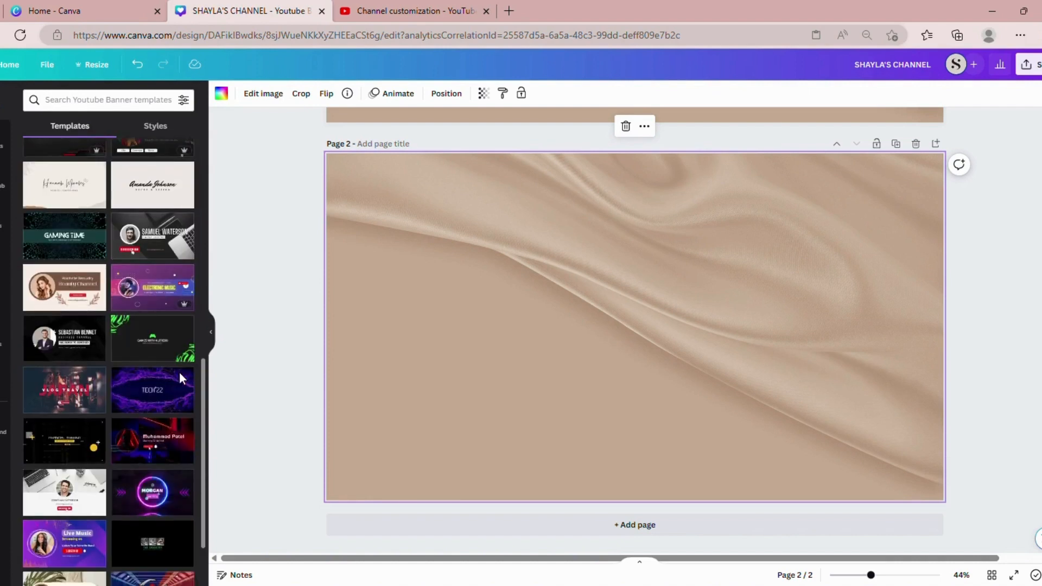
scroll(179, 372, "down", 2)
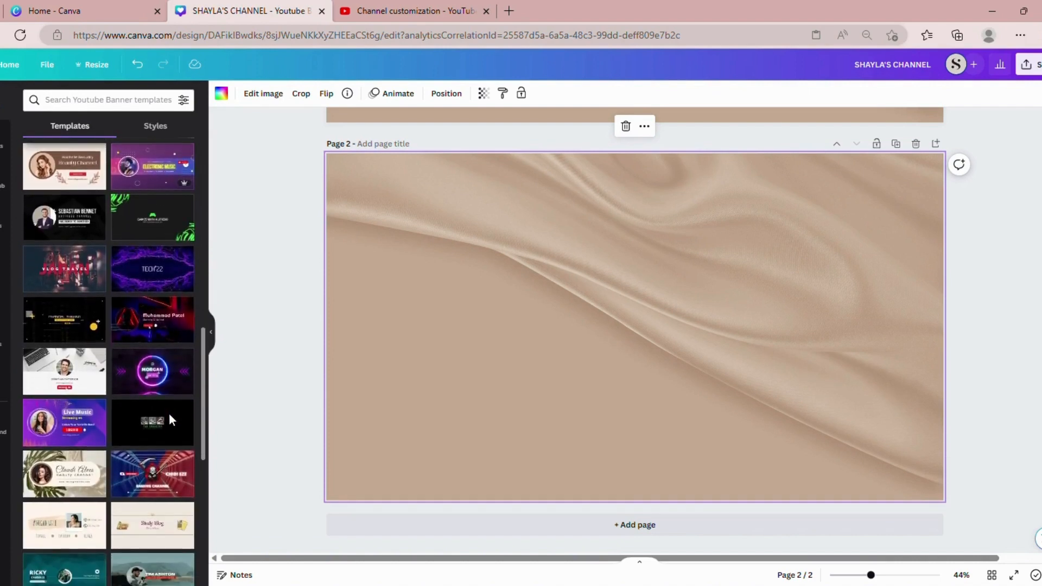
scroll(169, 413, "down", 2)
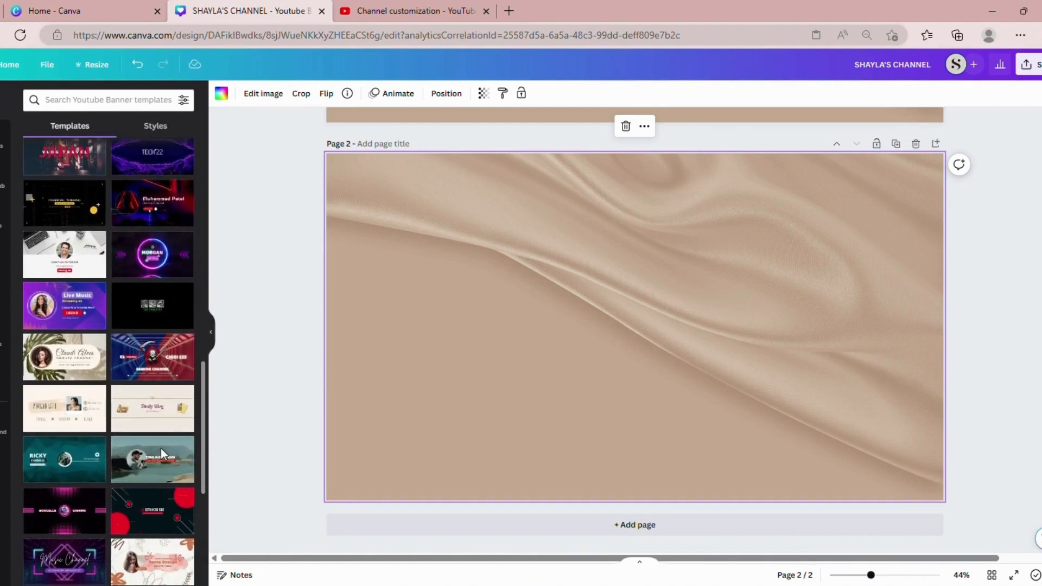
left_click_drag(161, 449, 204, 79)
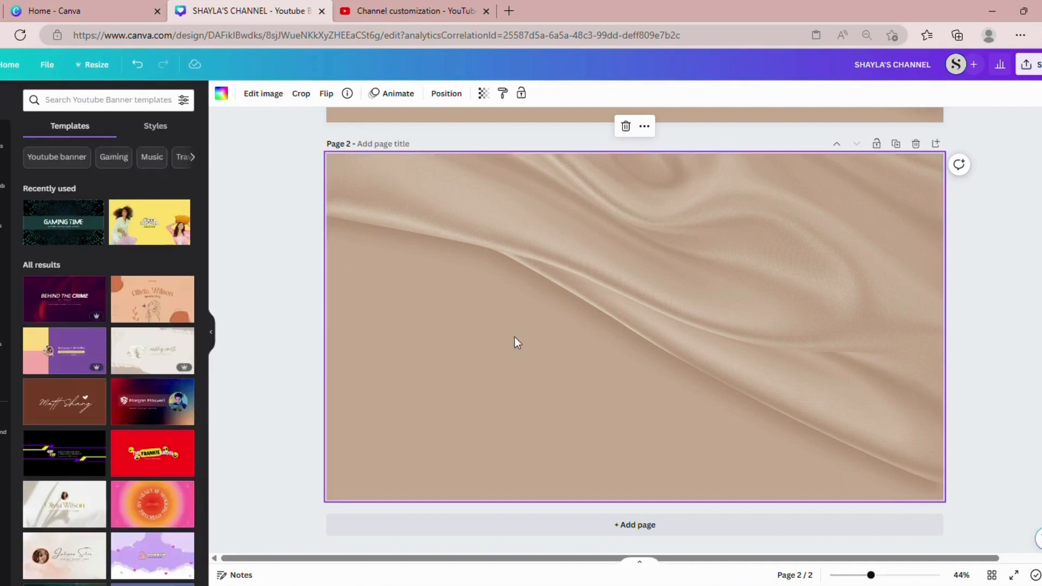
Add a third page, apply the Gaming Time template to it and copy its dark green band.
left_click(588, 525)
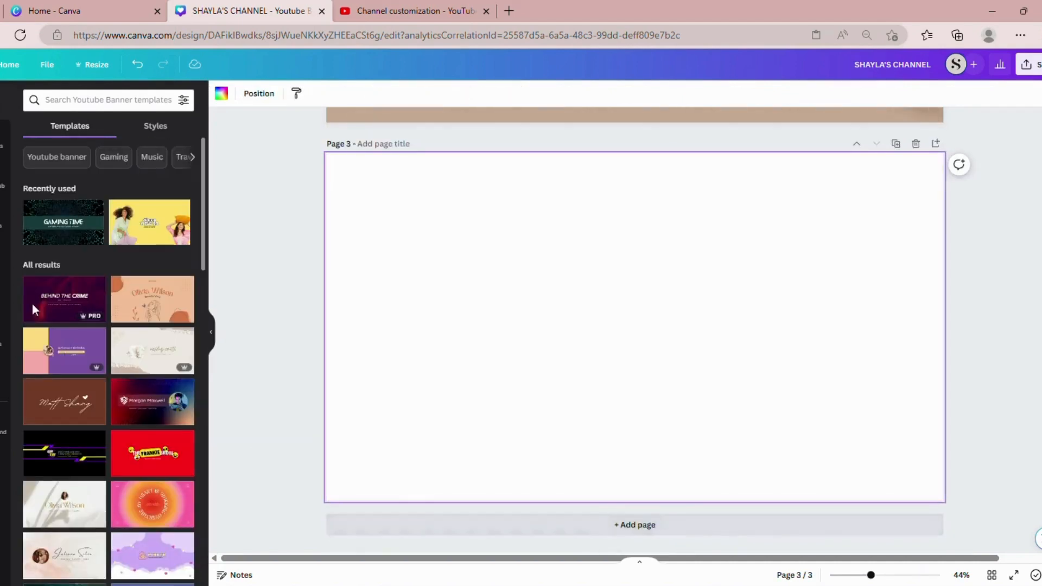
left_click(51, 225)
left_click(380, 352)
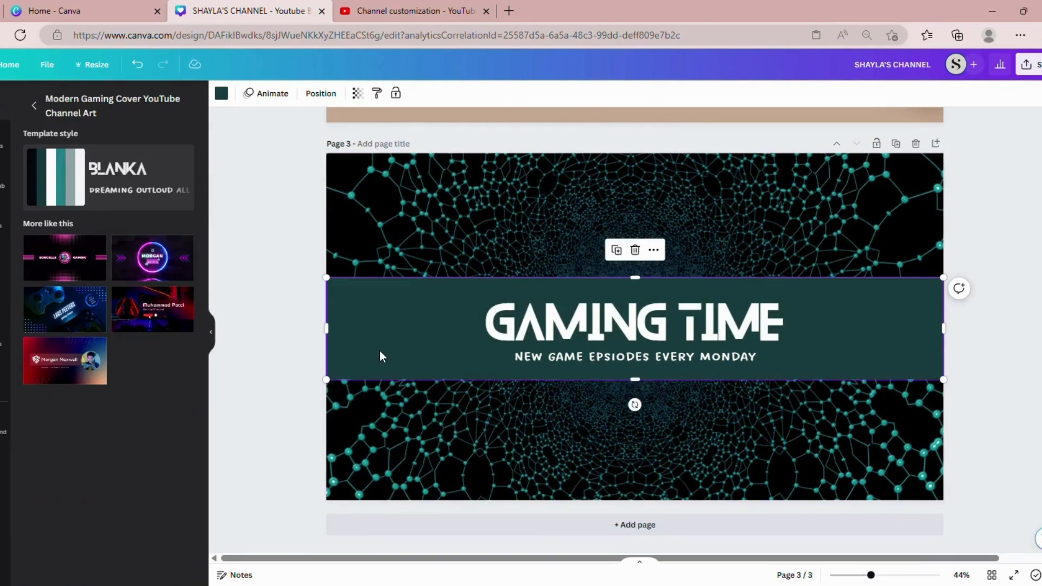
right_click(379, 356)
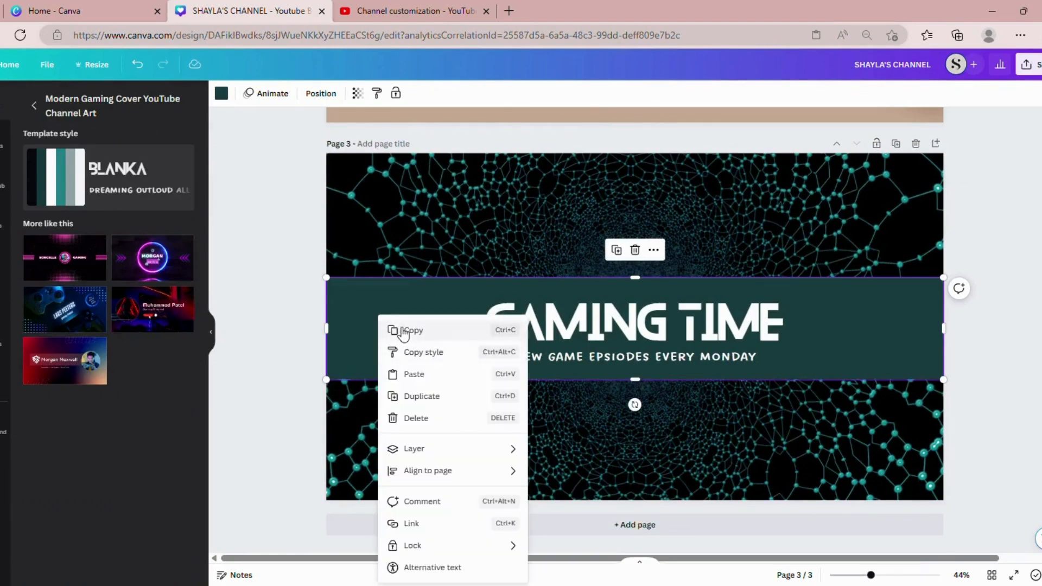
left_click(398, 331)
Paste the copied dark green band onto the silk background of page 2.
scroll(936, 309, "up", 7)
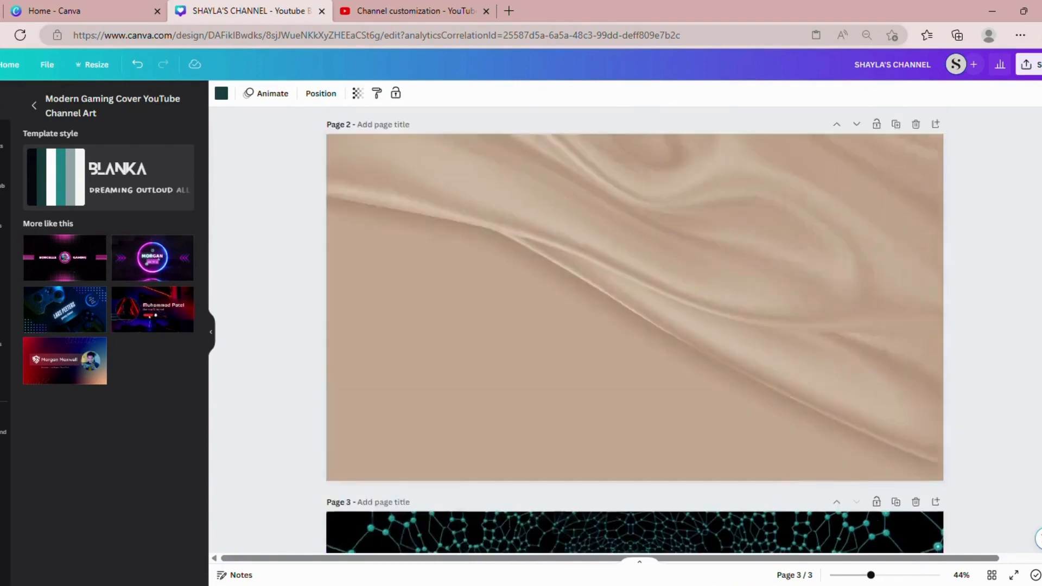
scroll(935, 309, "down", 1)
right_click(657, 252)
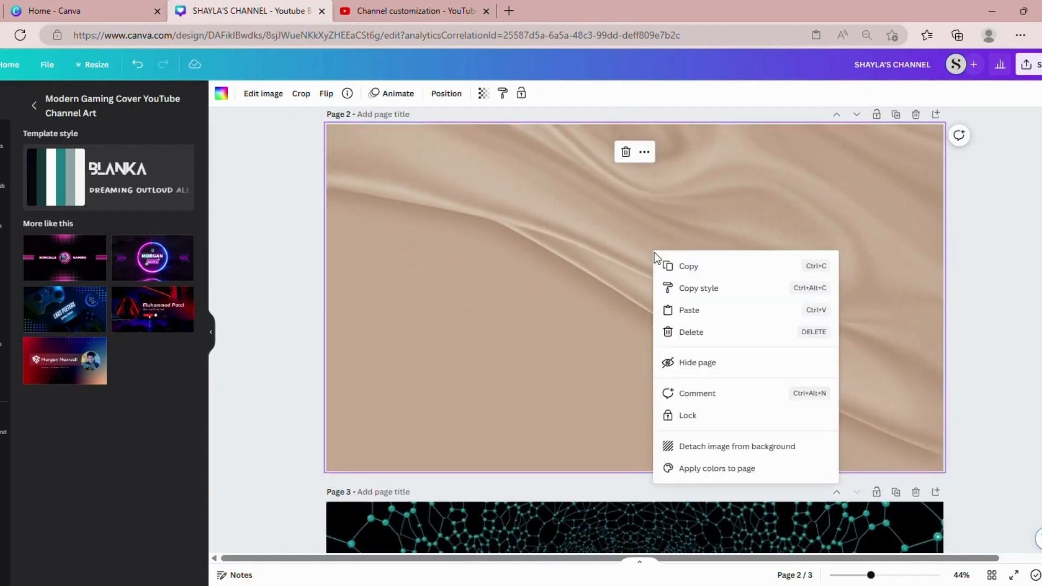
left_click(669, 308)
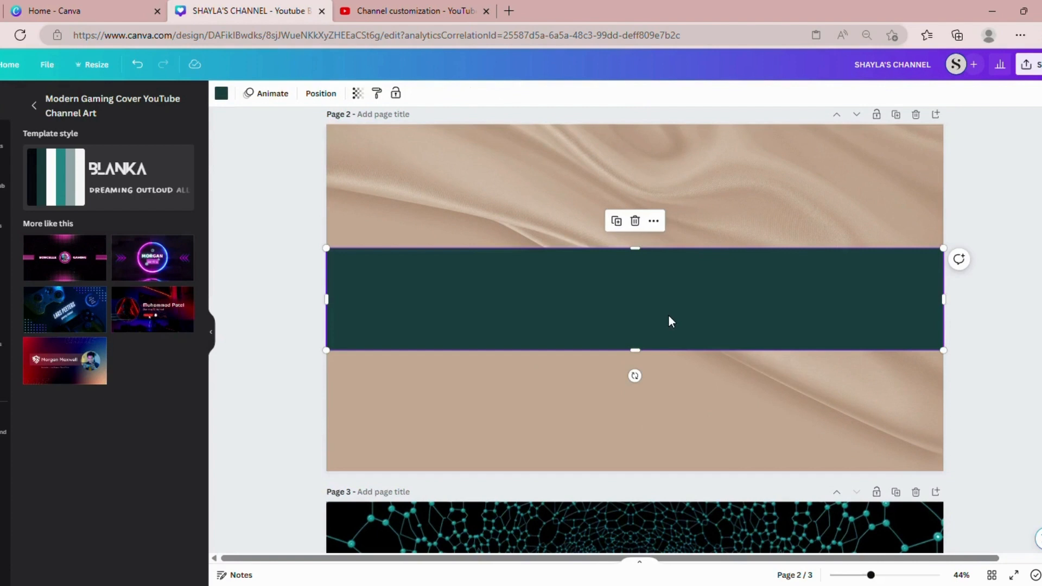
Delete page 3 and recolor the pasted band on page 2 white.
left_click(916, 491)
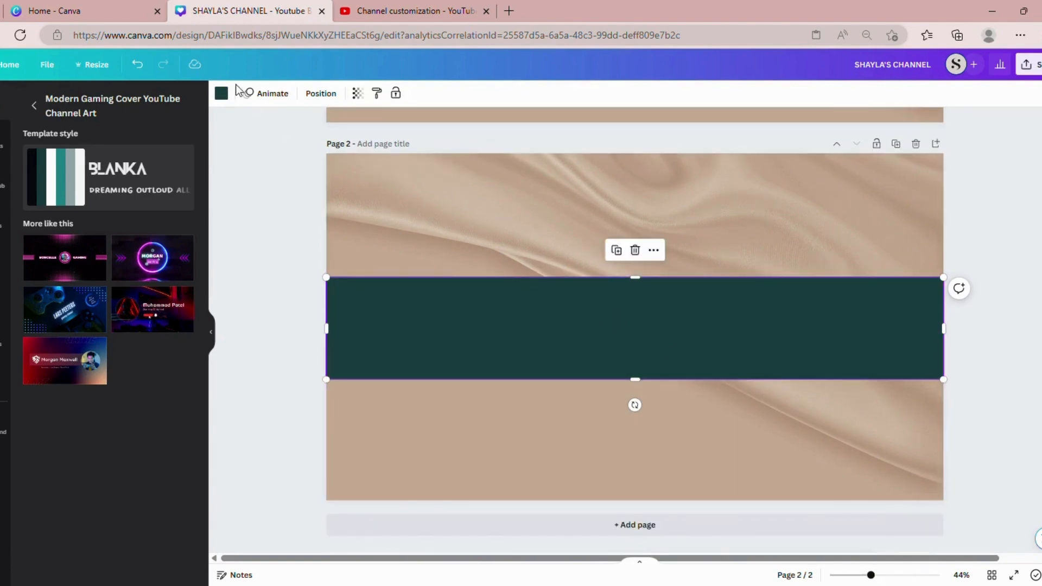
left_click(221, 93)
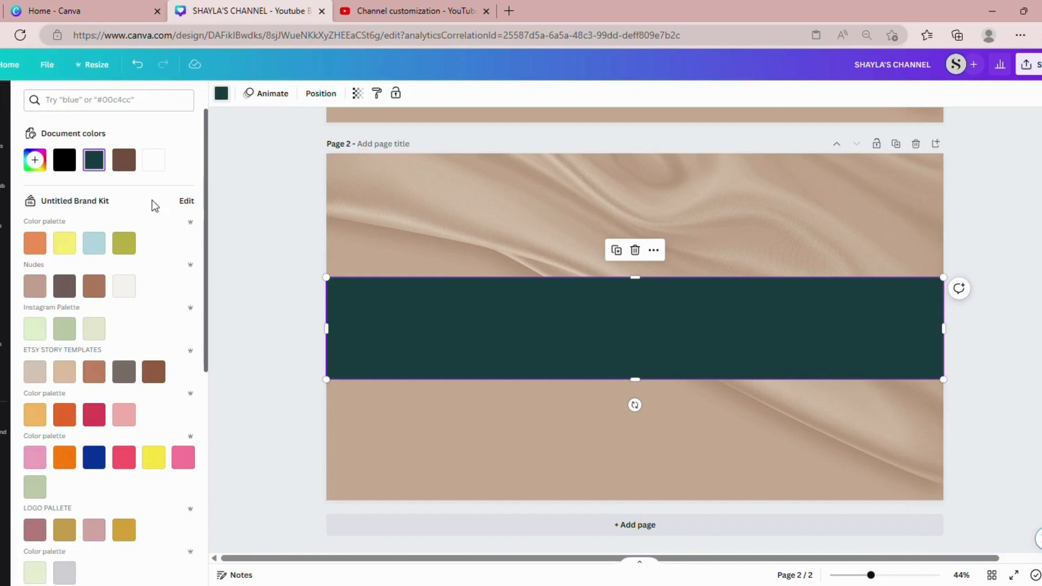
left_click(152, 160)
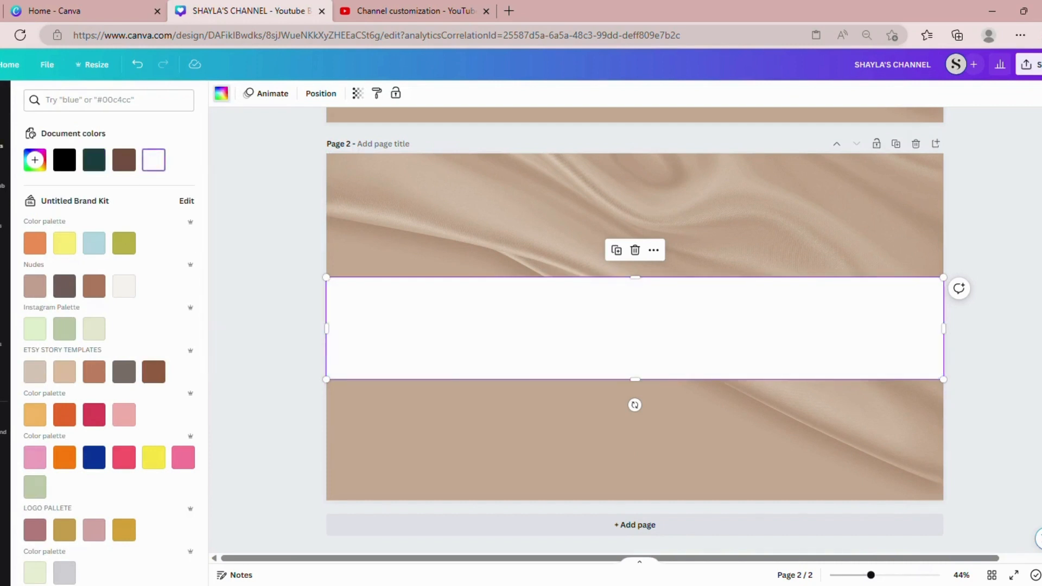
Open the collection of the first recommended photo, the woman with a blonde wig, and list all its photos.
left_click(2, 140)
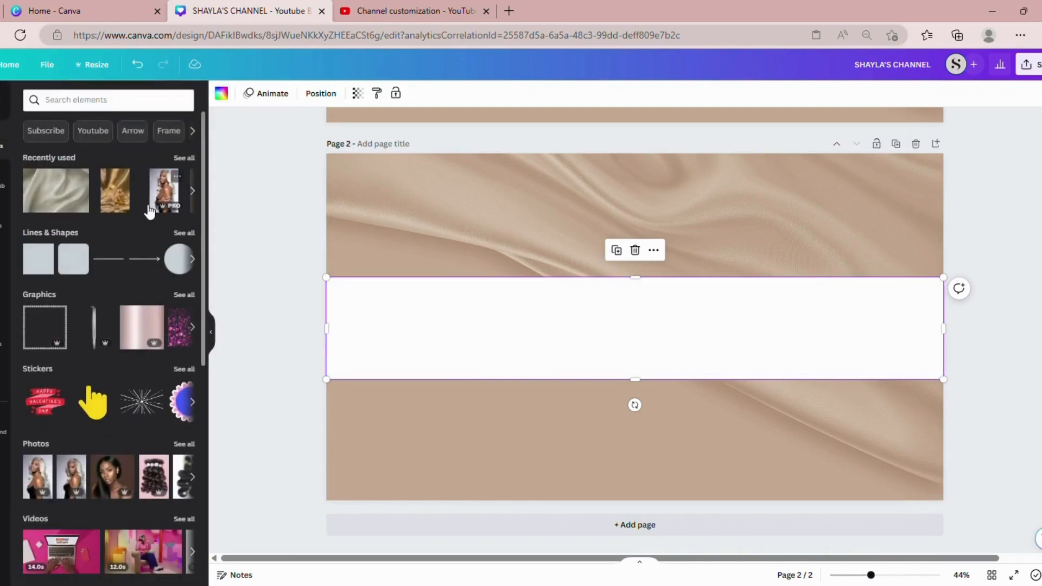
left_click(184, 445)
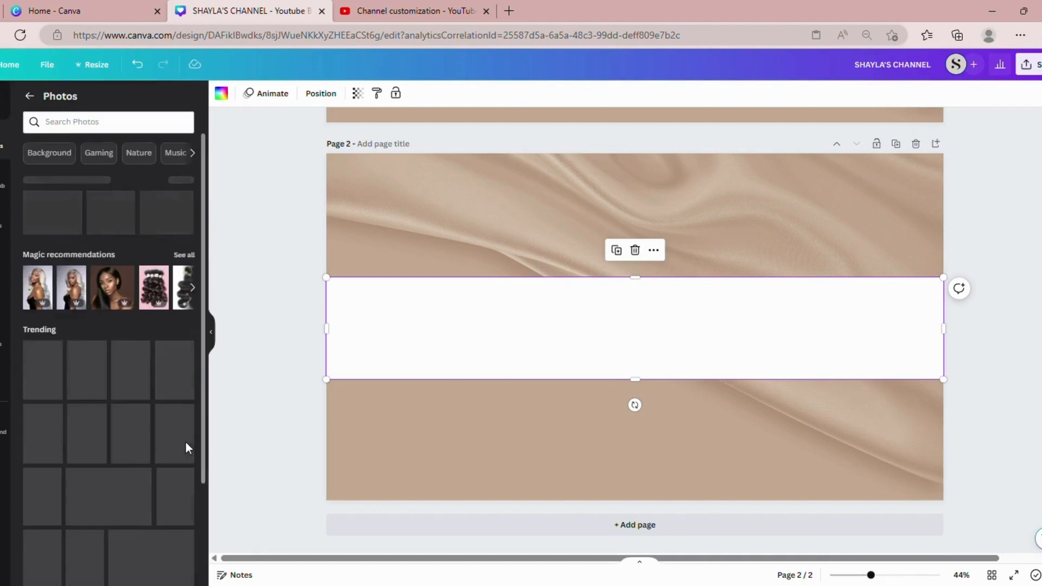
left_click(183, 255)
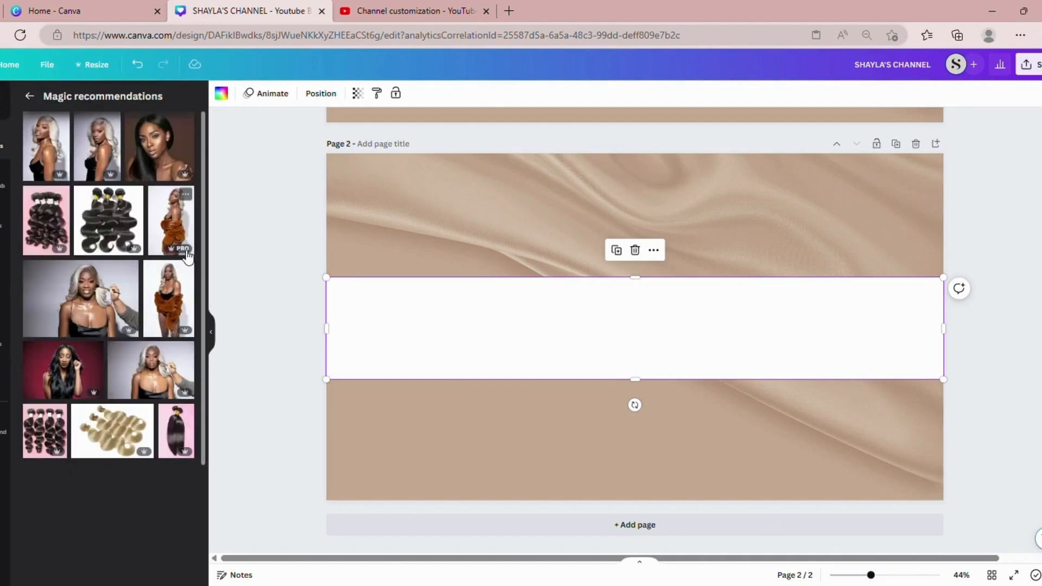
mouse_move(57, 151)
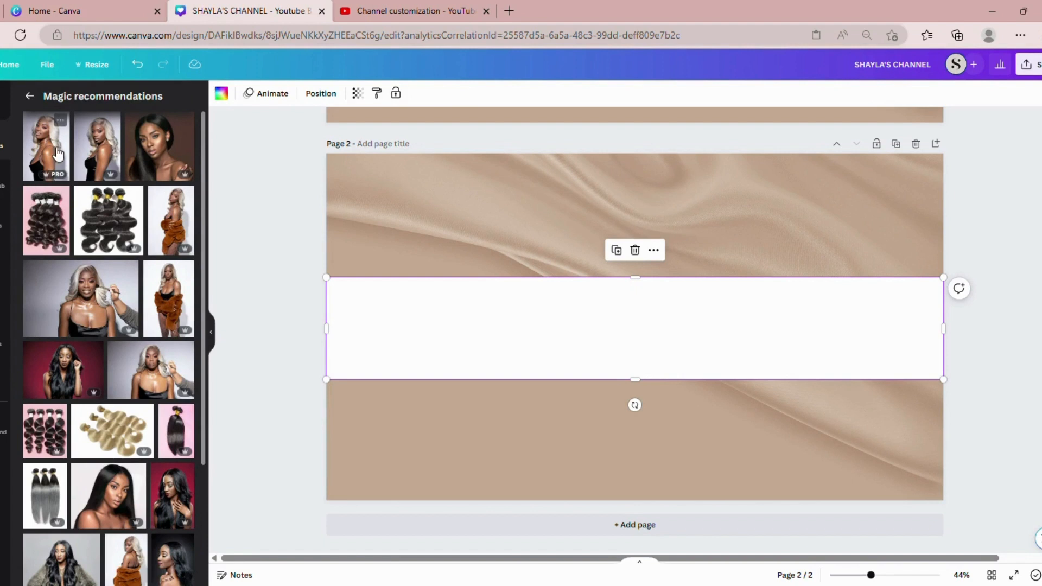
left_click(61, 122)
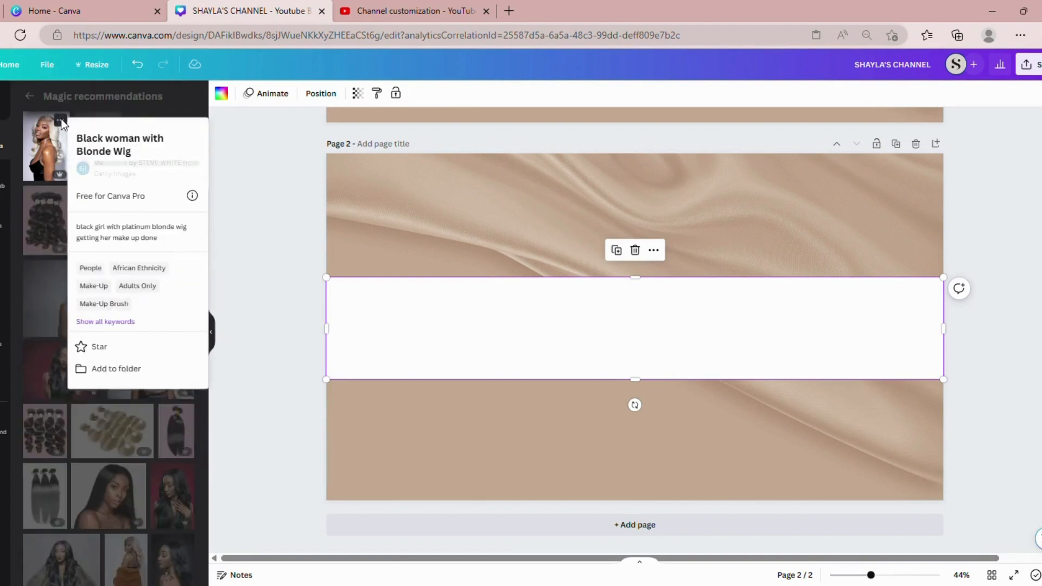
left_click(97, 417)
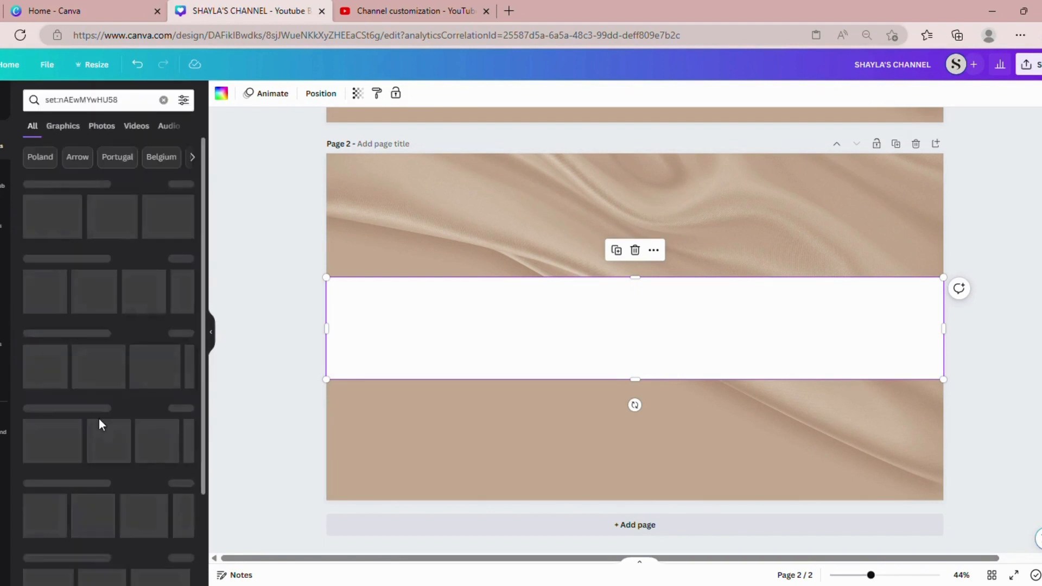
left_click(186, 184)
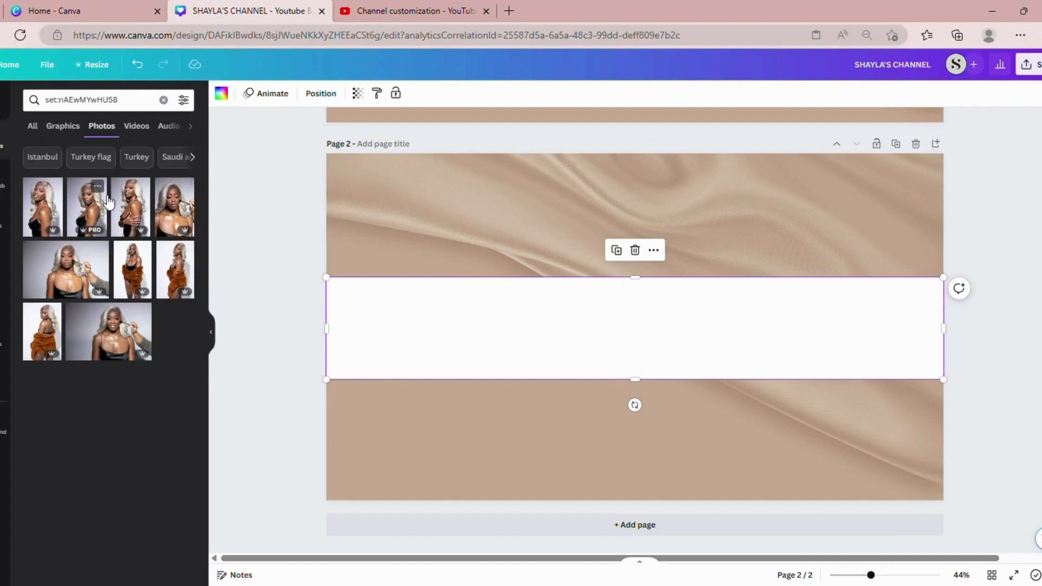
Add the third photo to the white band's left end, enlarge it and crop it to the band's height, about 507 × 424.
left_click(131, 206)
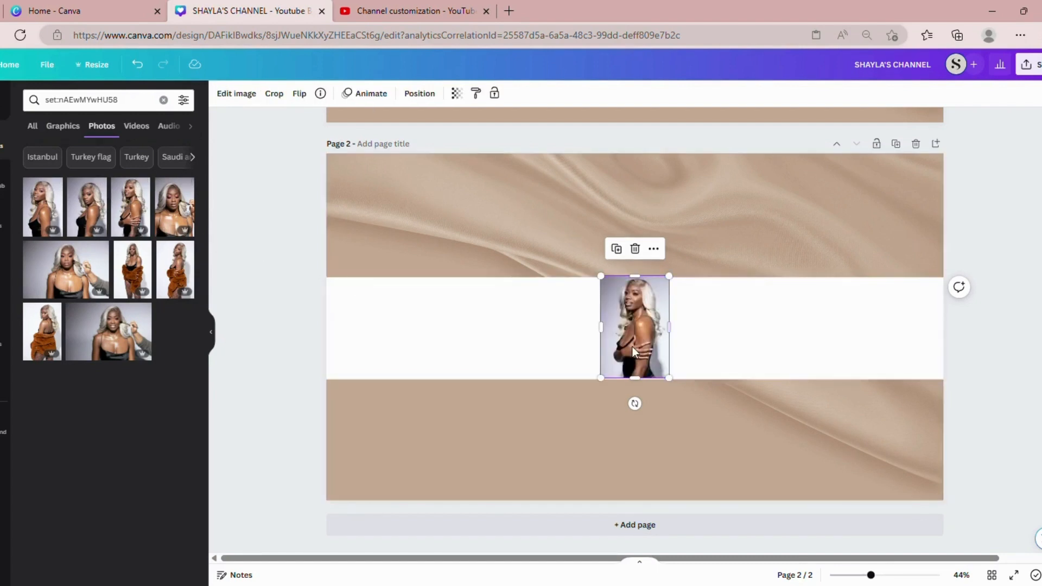
left_click_drag(611, 355, 334, 353)
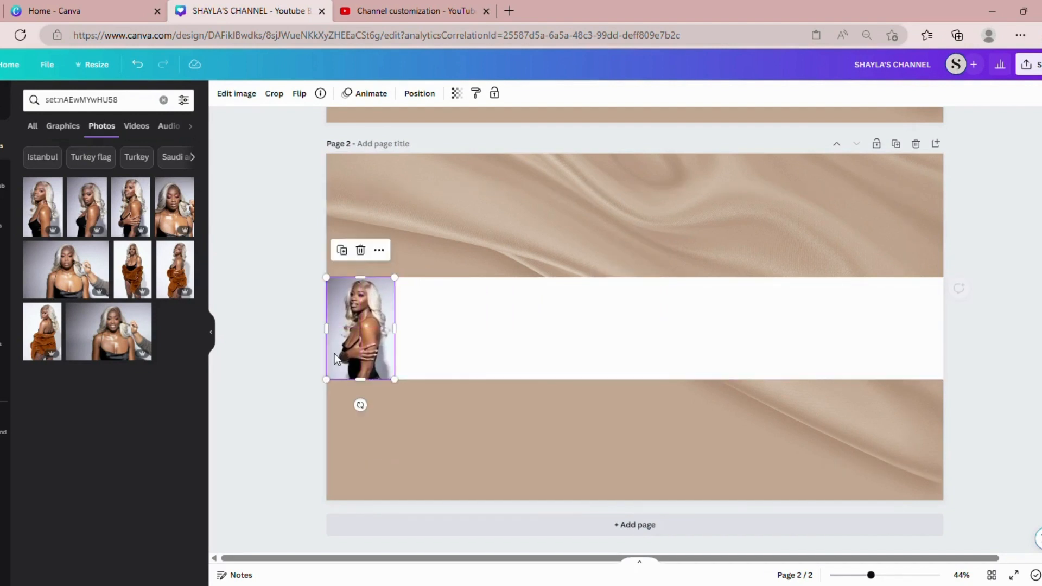
left_click_drag(405, 389, 508, 441)
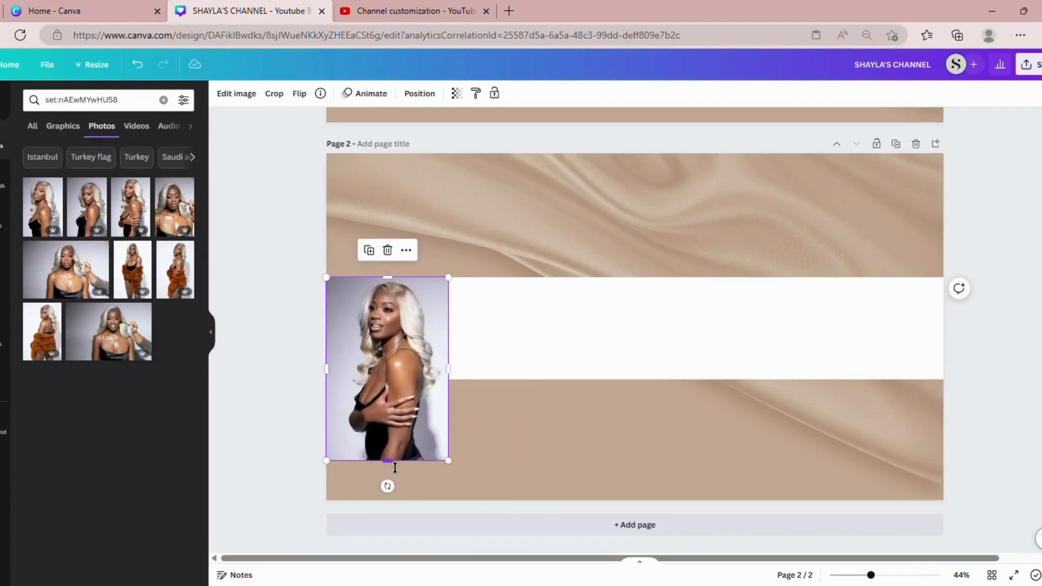
left_click_drag(395, 468, 388, 390)
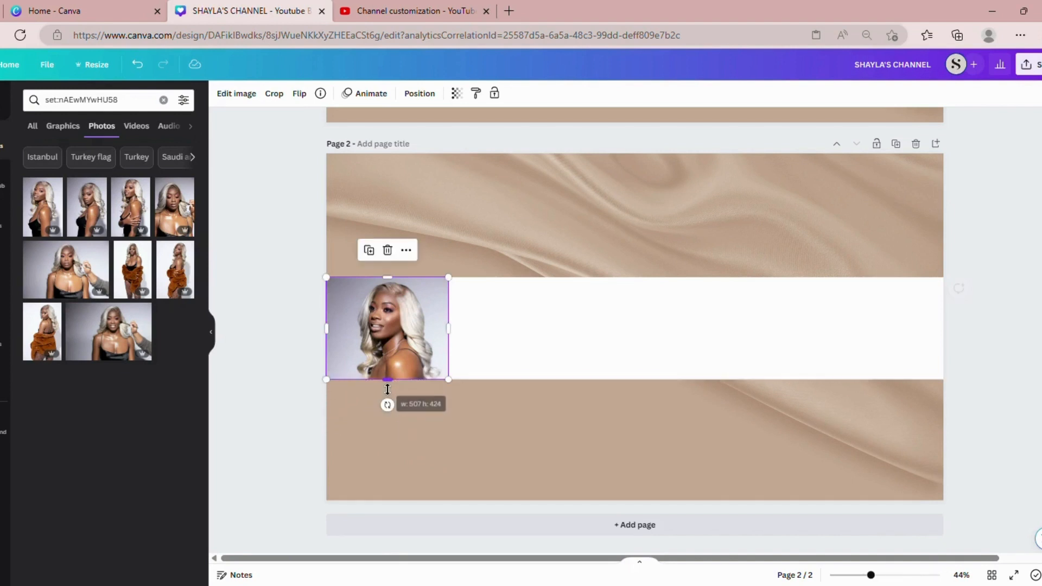
left_click(259, 388)
Widen the cropped photo slightly along the band while keeping it at the band's height.
left_click(418, 320)
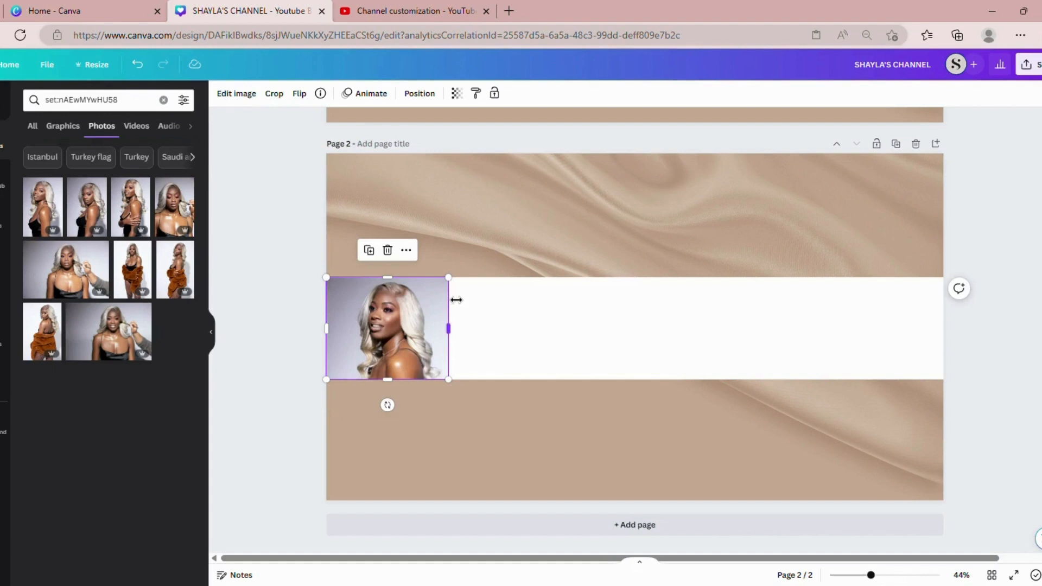
mouse_move(453, 286)
left_mouse_down()
mouse_move(461, 274)
mouse_move(467, 286)
left_mouse_up()
left_click_drag(386, 357, 384, 388)
left_click(266, 430)
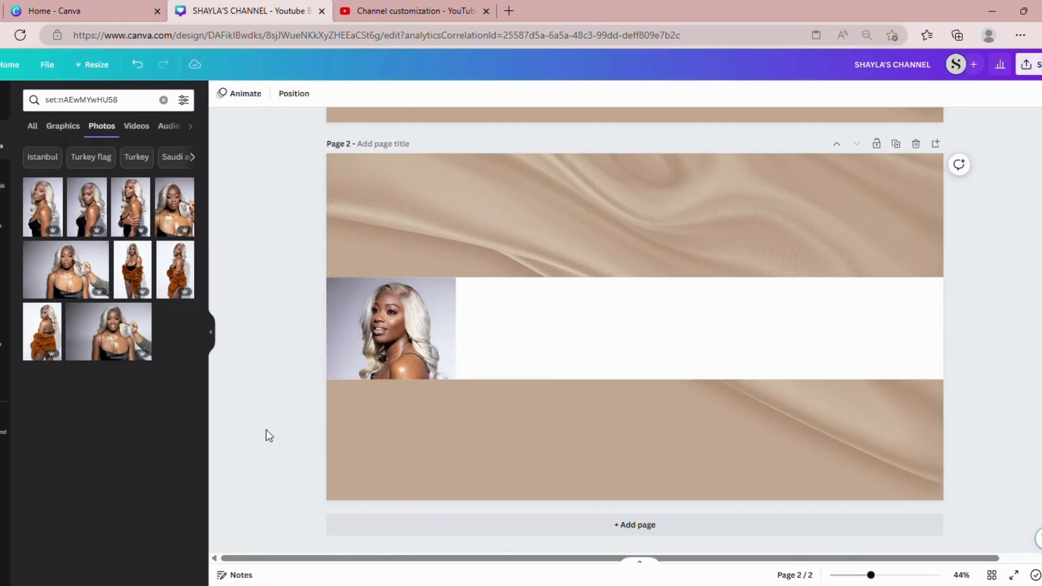
Duplicate the cropped photo twice and align the two copies edge to edge beside it along the white band.
left_click(384, 313)
left_click(377, 253)
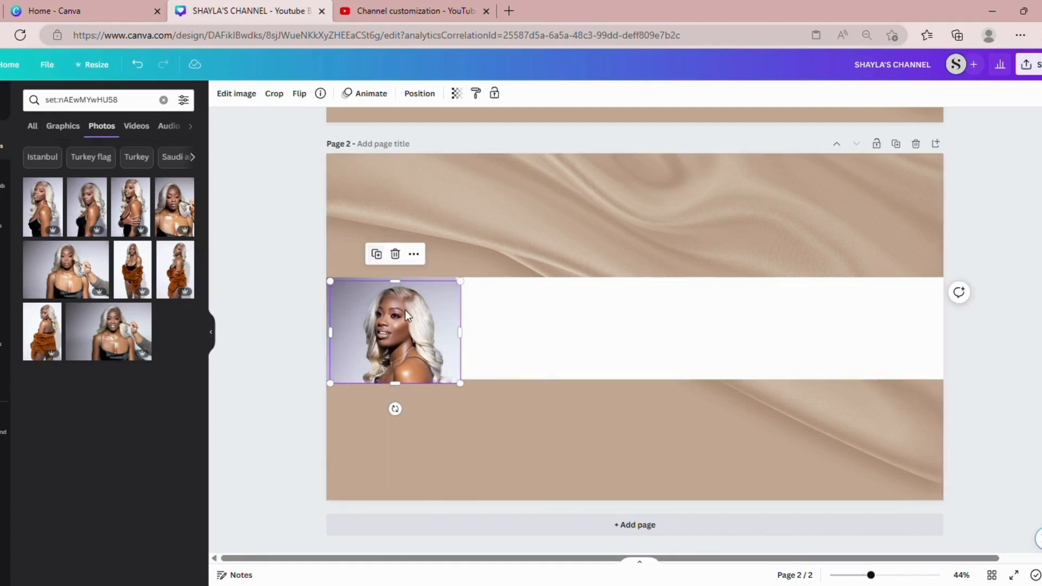
left_click_drag(405, 311, 542, 320)
left_click(500, 250)
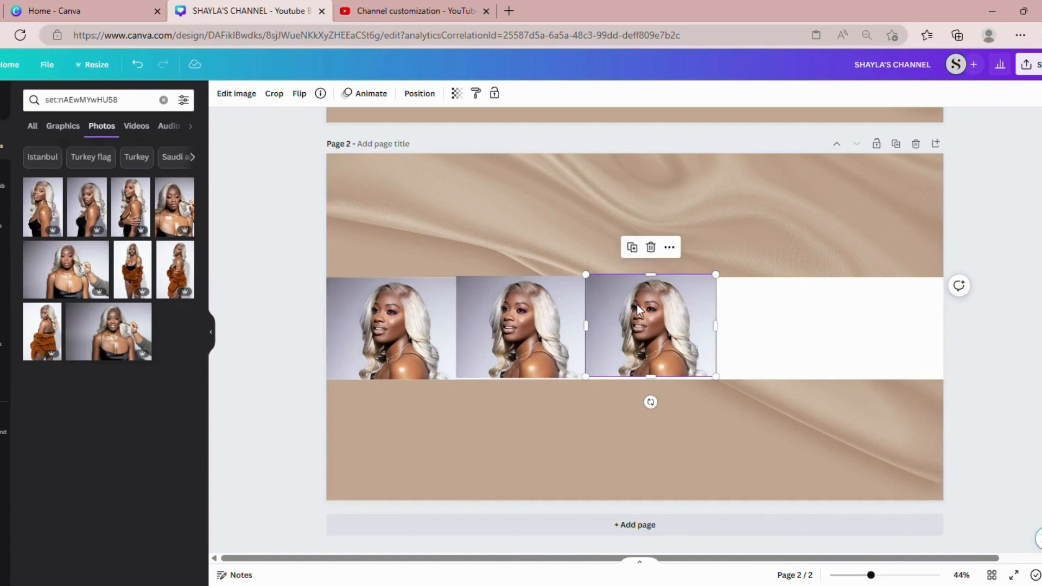
left_click_drag(637, 304, 640, 323)
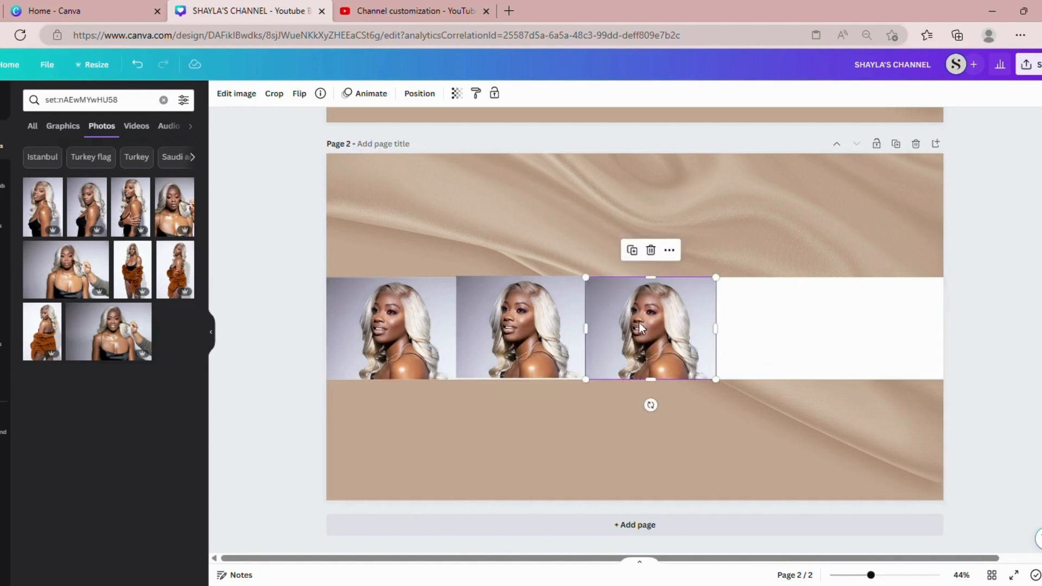
left_click(525, 333)
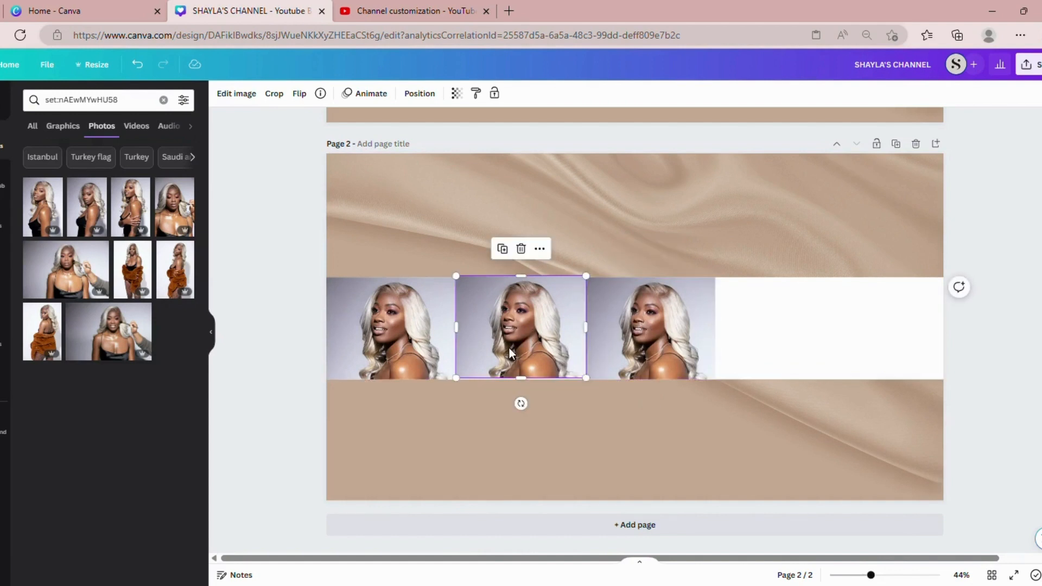
left_click_drag(510, 349, 510, 350)
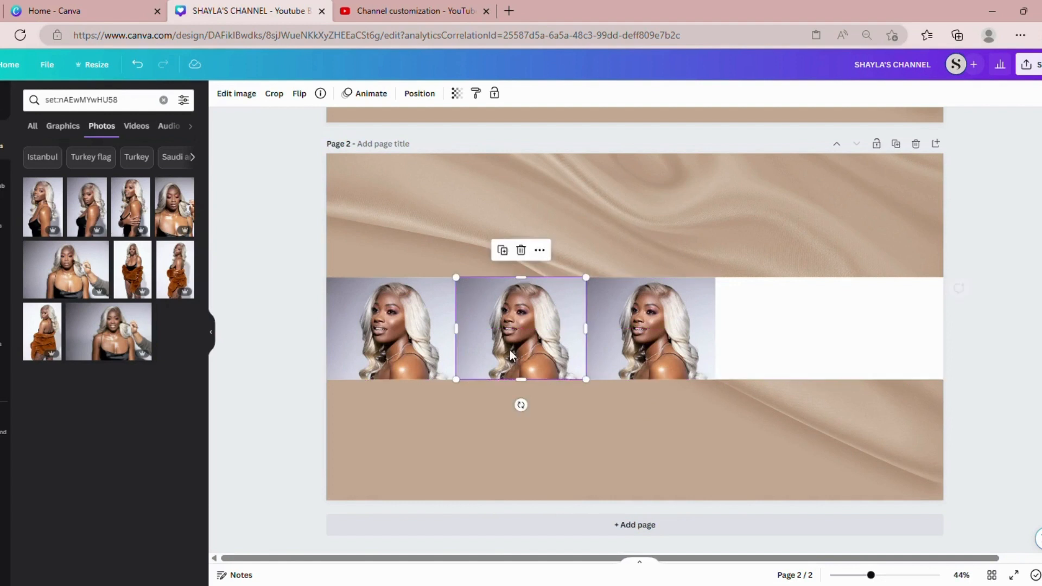
Duplicate the third photo twice more and place the copies in the row to fill the rest of the band.
left_click(607, 335)
left_click(635, 248)
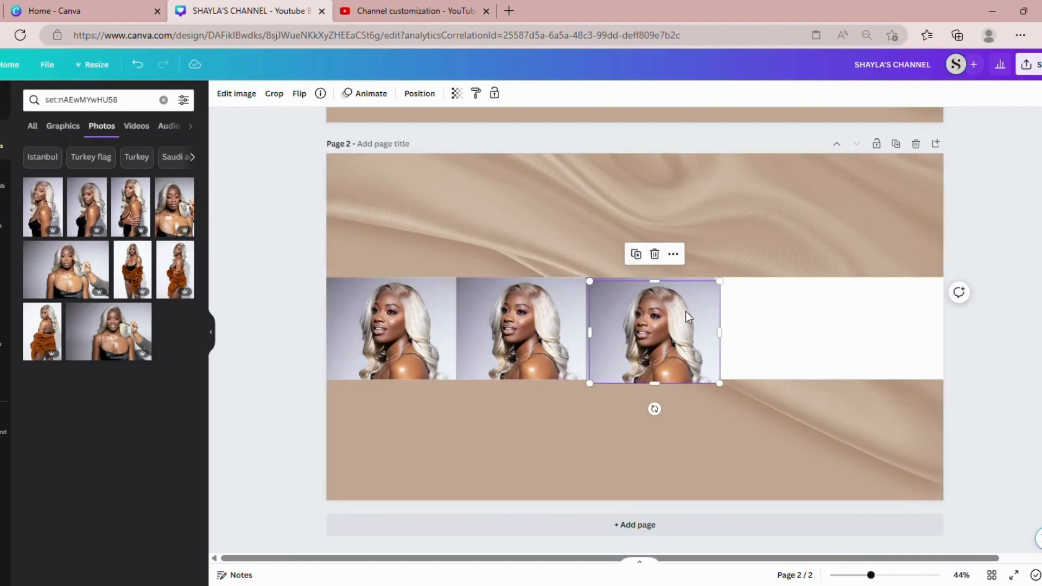
left_click_drag(689, 316, 820, 356)
left_click(760, 250)
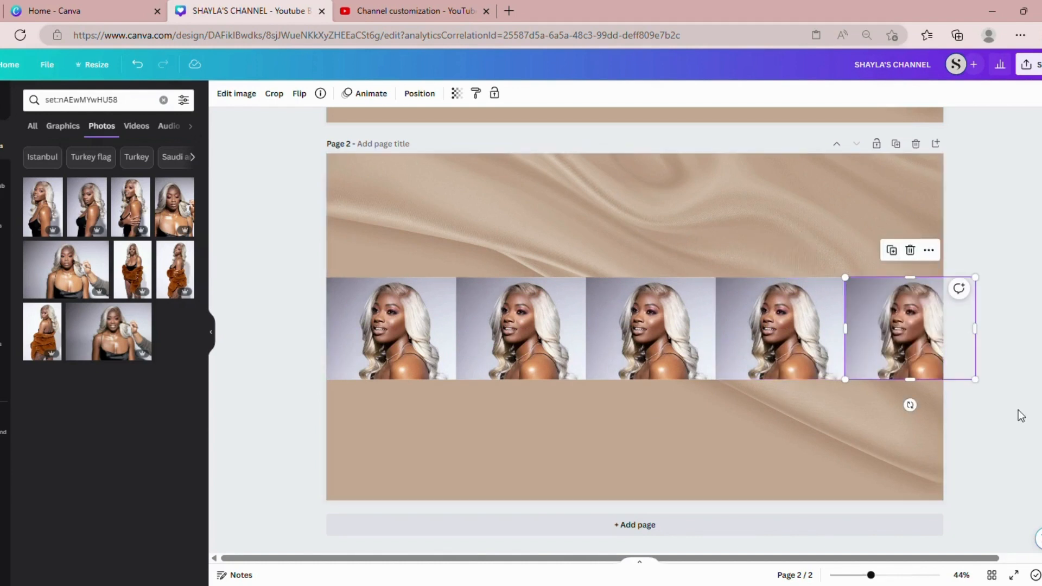
Add the recently used brown silk image to page 2 and position it over the photo row at the band's height.
left_click(917, 444)
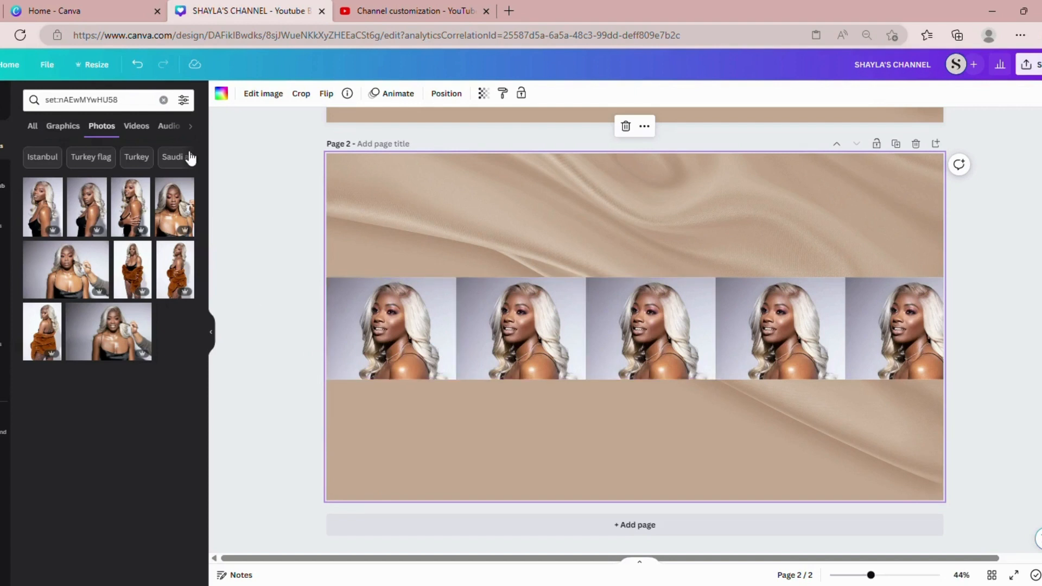
left_click(6, 154)
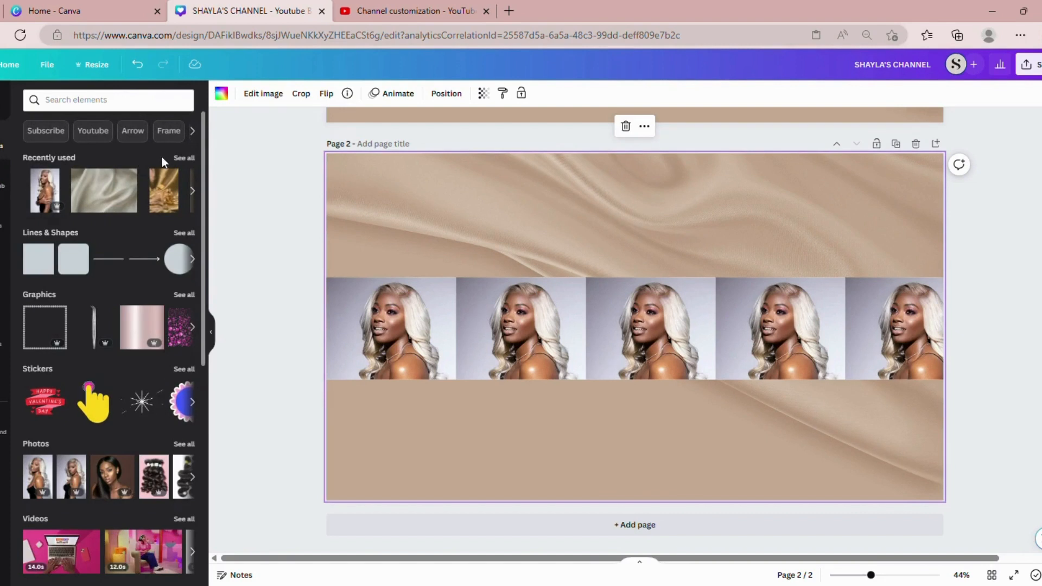
left_click(184, 158)
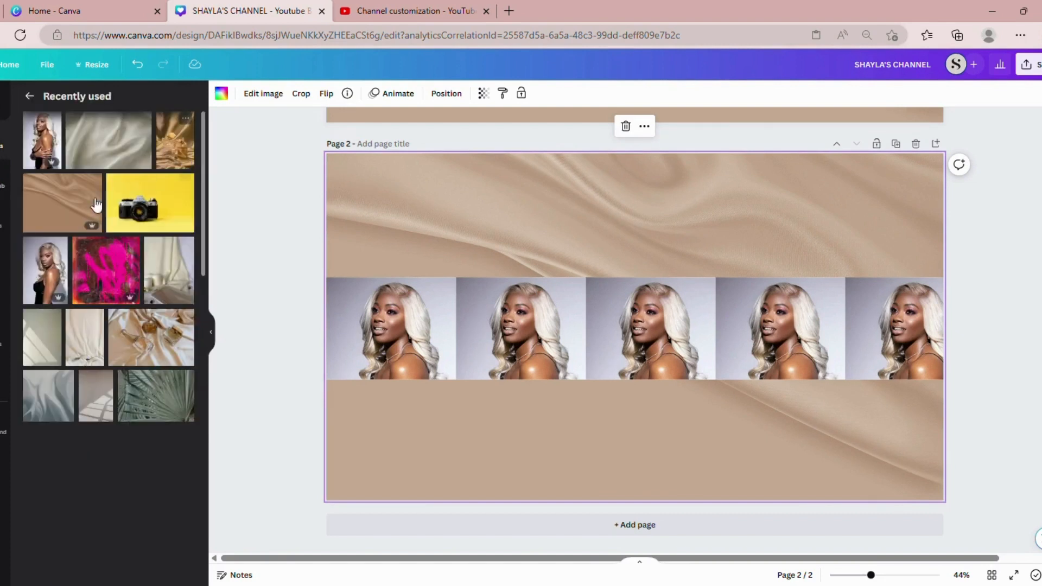
left_click(65, 222)
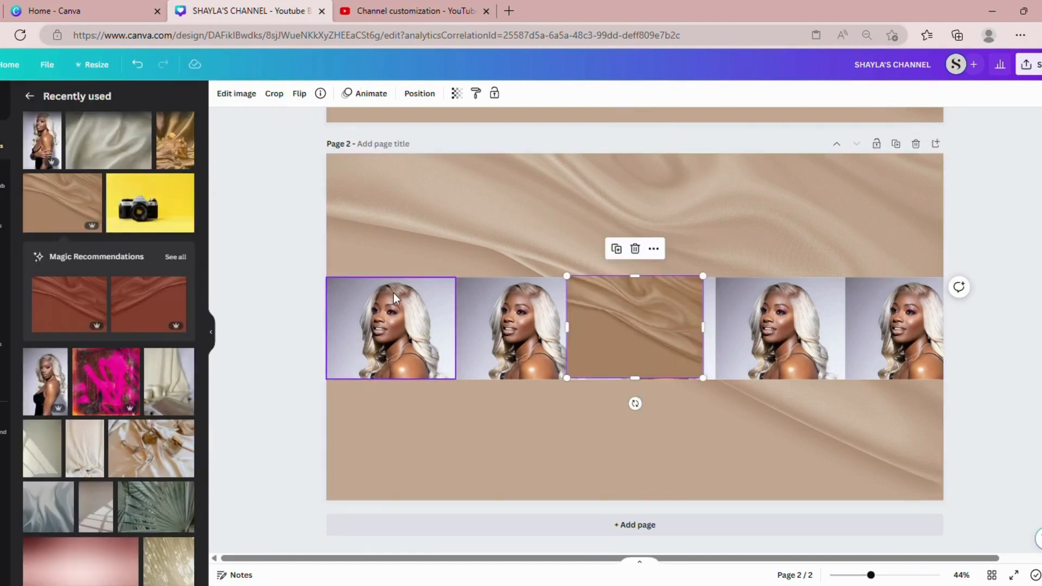
left_click_drag(597, 302, 598, 262)
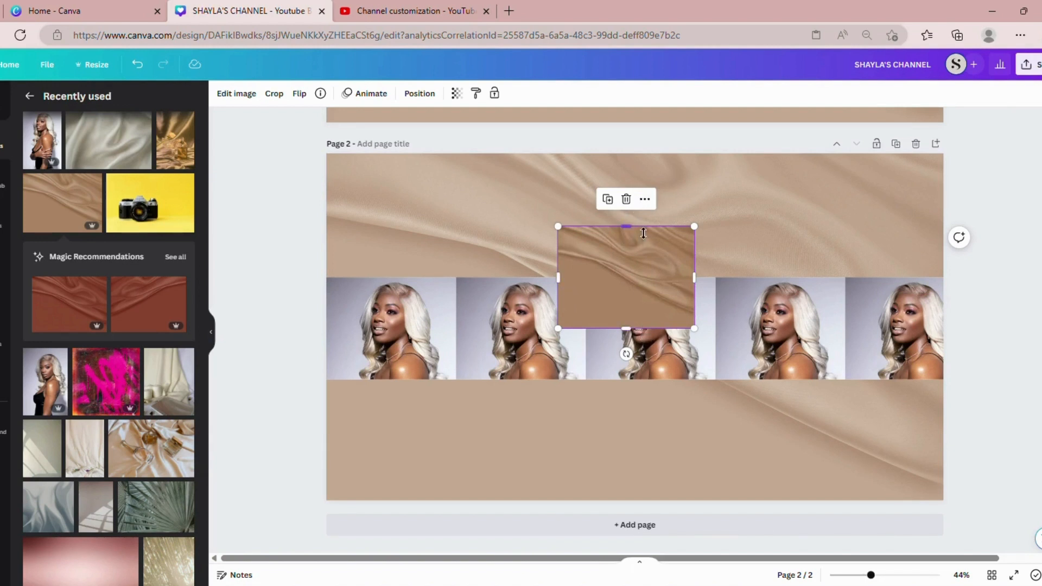
left_click_drag(625, 261, 623, 321)
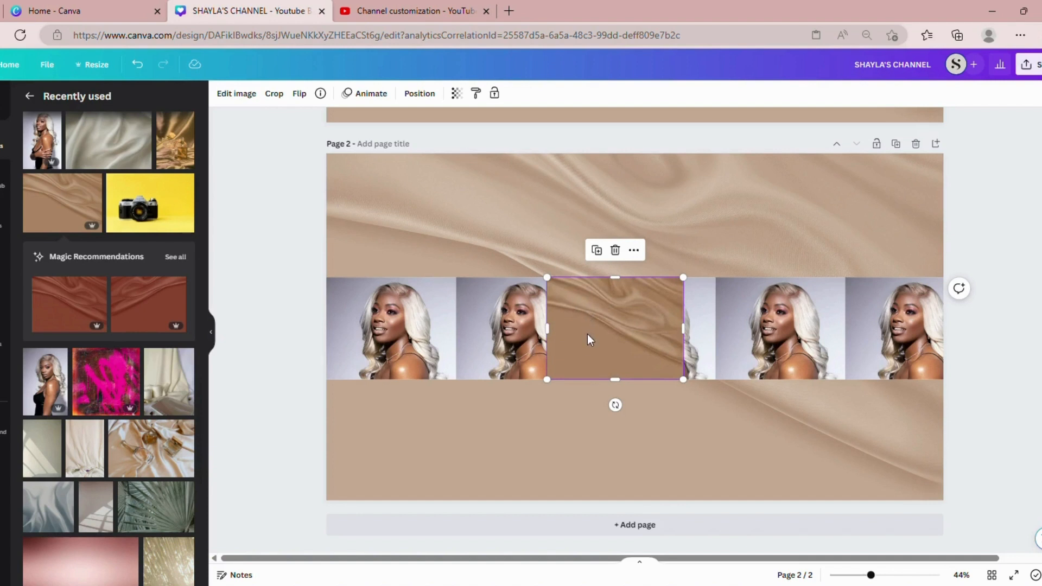
Stretch the brown silk image sideways in both directions so it covers the photo band across the full page width.
left_click_drag(588, 334, 595, 344)
left_click_drag(551, 337, 328, 346)
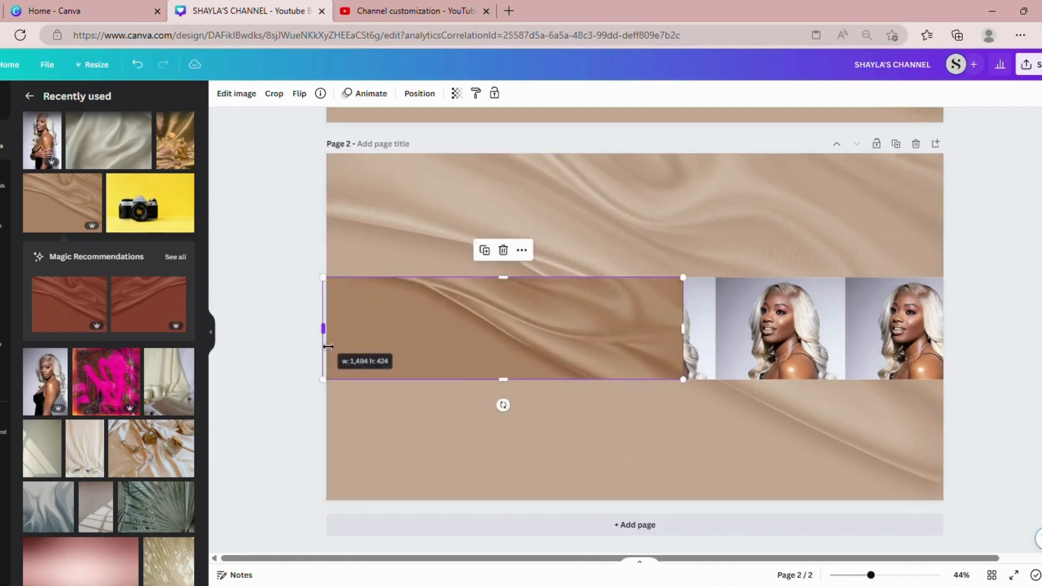
left_click_drag(684, 334, 951, 349)
mouse_move(720, 339)
left_mouse_down()
mouse_move(734, 346)
mouse_move(724, 338)
left_mouse_up()
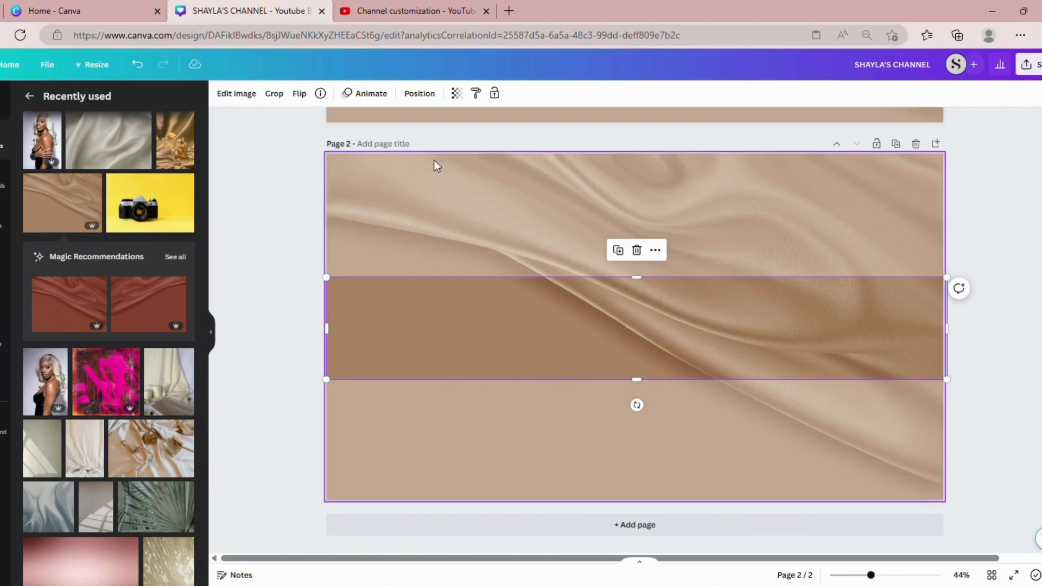
Lower the transparency of the brown silk strip to 60 so the photos show through.
left_click(457, 93)
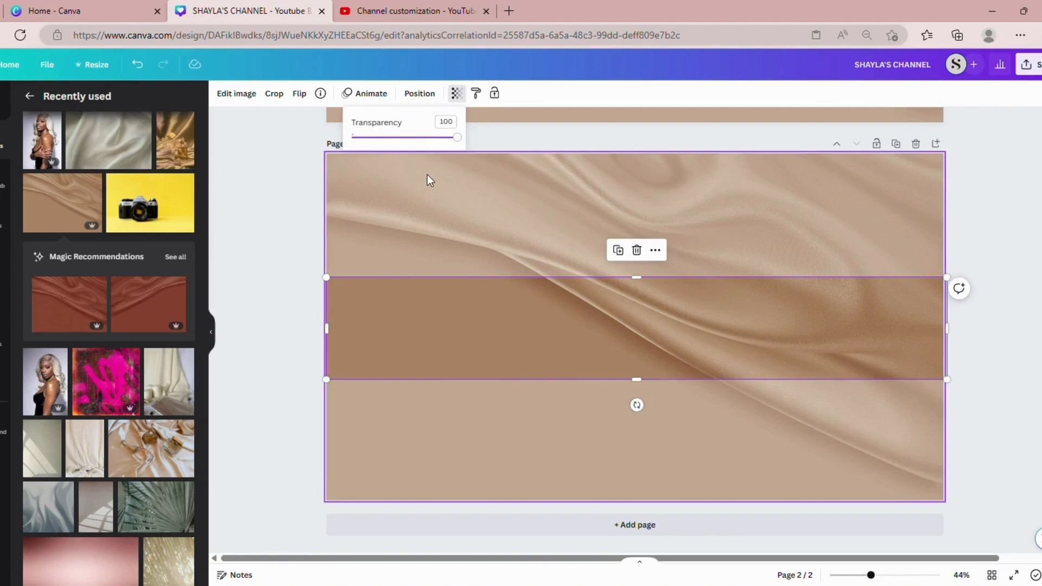
left_click_drag(457, 137, 424, 140)
left_click(272, 228)
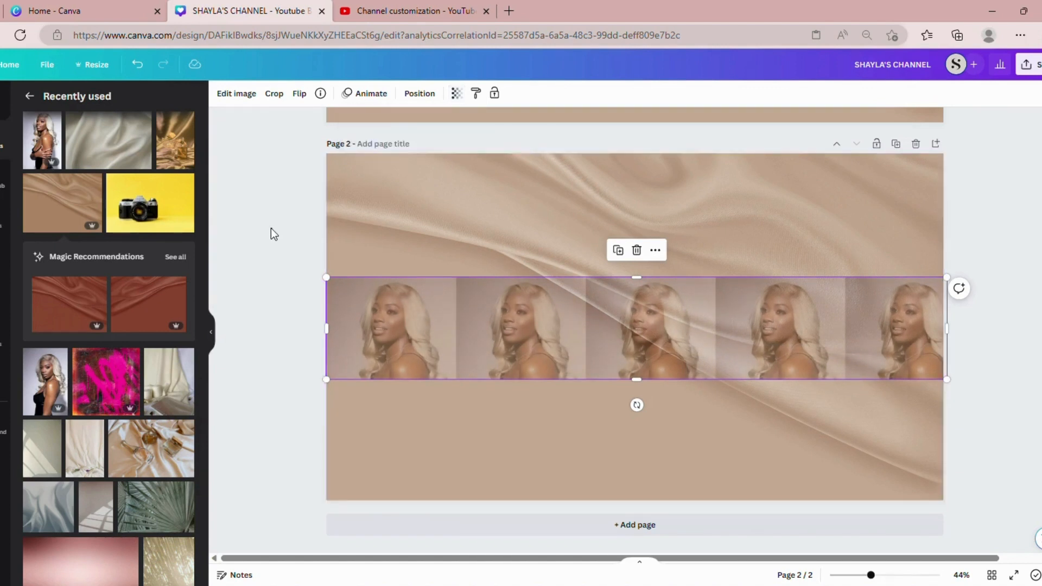
left_click(271, 228)
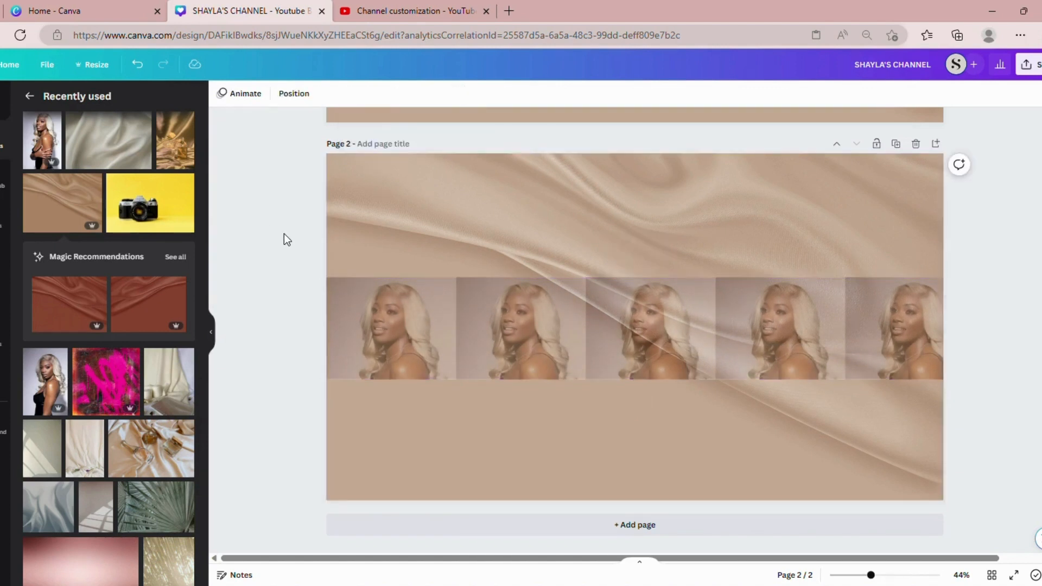
Check the transparency of the silk strip on page 1 and set page 2's strip to the matching value of 61.
scroll(284, 233, "up", 4)
scroll(635, 331, "up", 1)
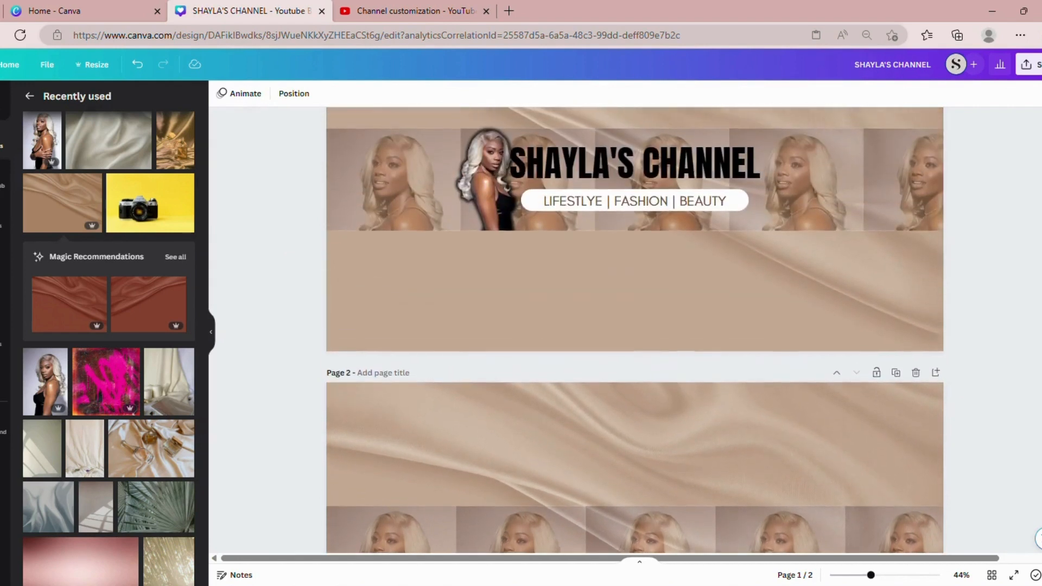
left_click(807, 223)
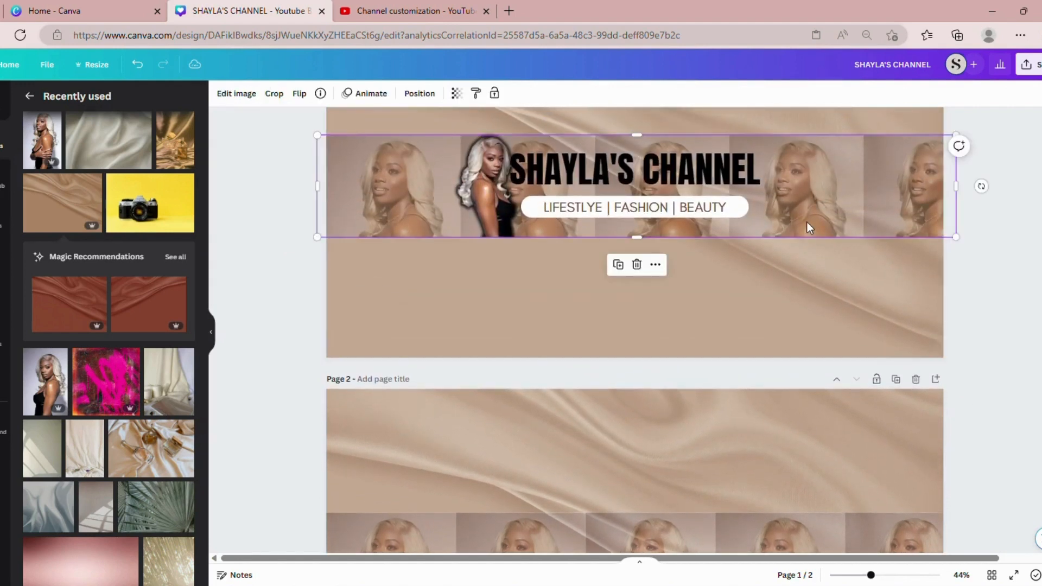
left_click(458, 94)
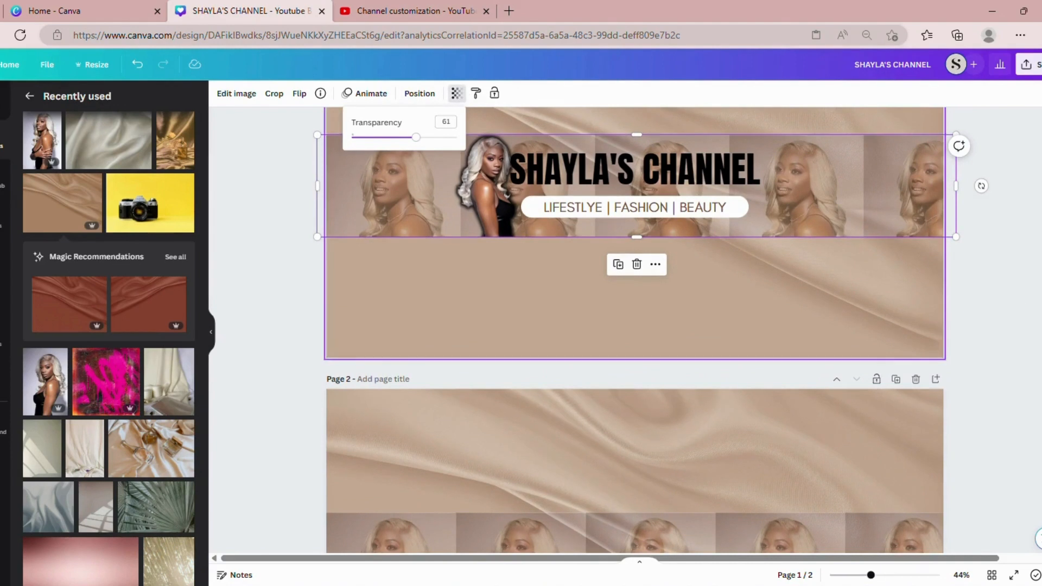
key("Escape")
scroll(636, 332, "down", 5)
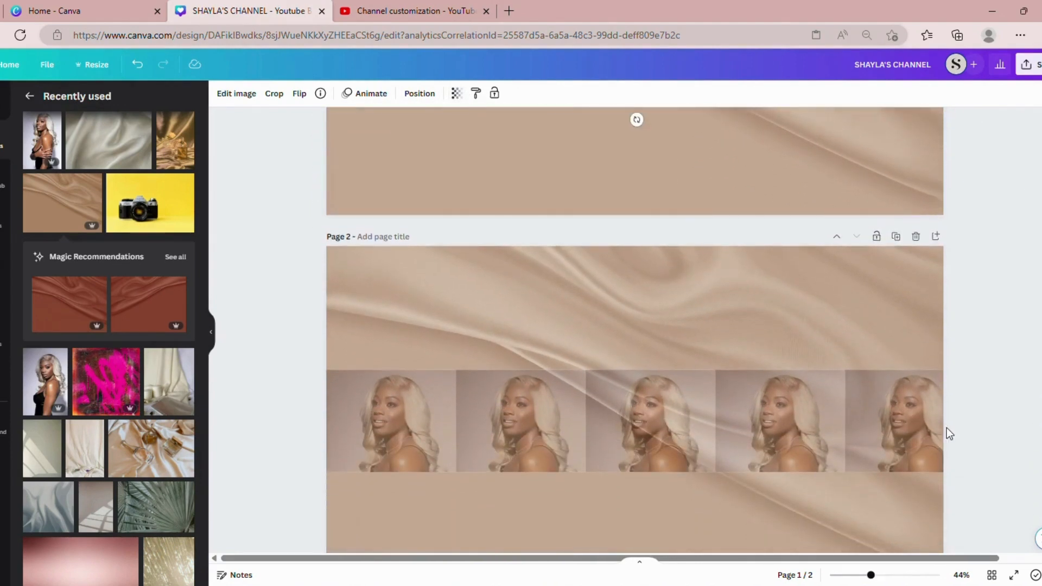
left_click(884, 435)
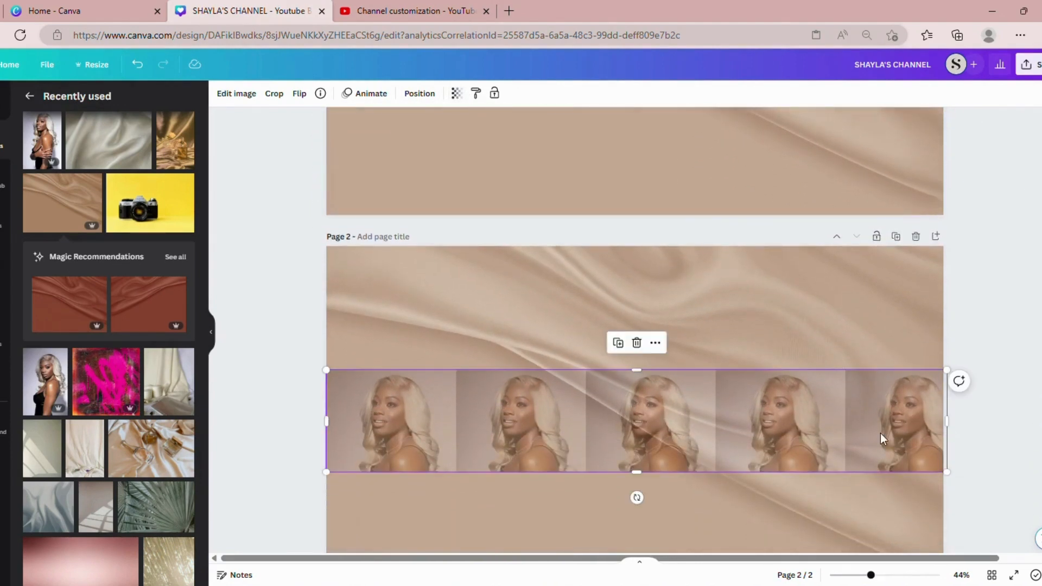
left_click(457, 93)
double_click(446, 123)
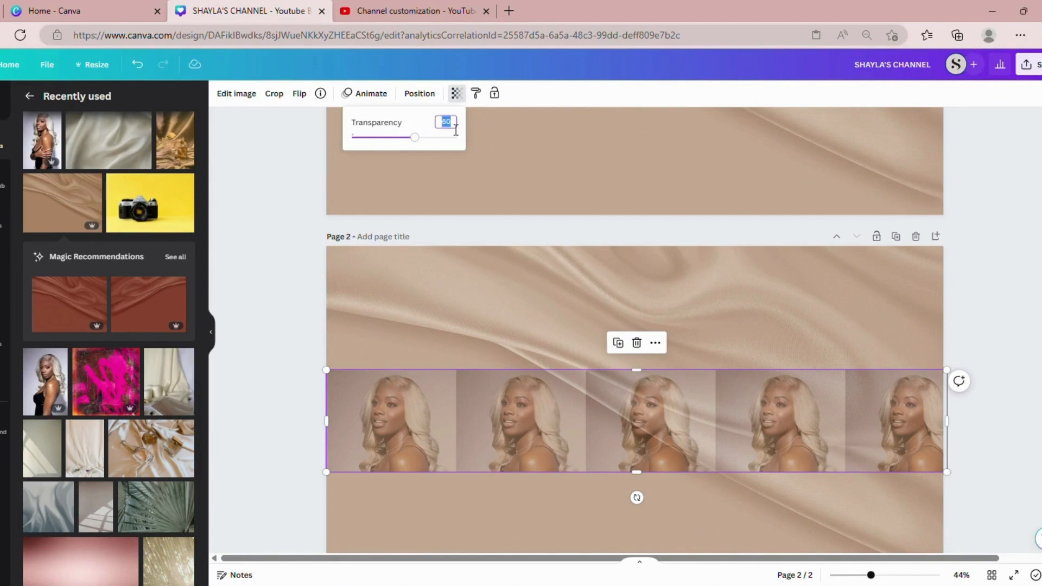
type("61")
scroll(942, 291, "down", 1)
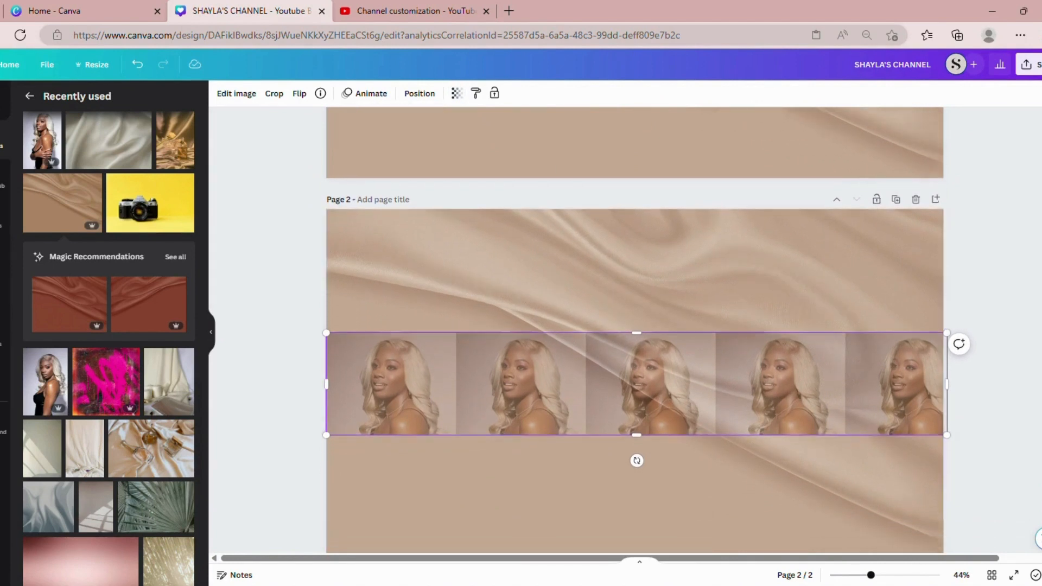
scroll(647, 330, "down", 1)
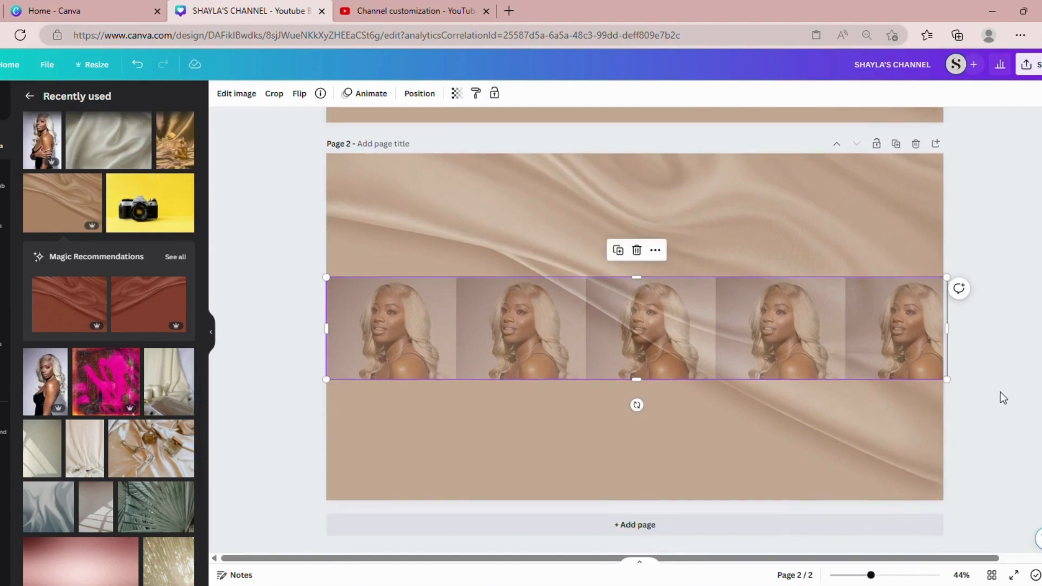
Add a text box over the photo band on page 2 and enter the title "SHAYLA'S CHANNEL".
left_click(916, 410)
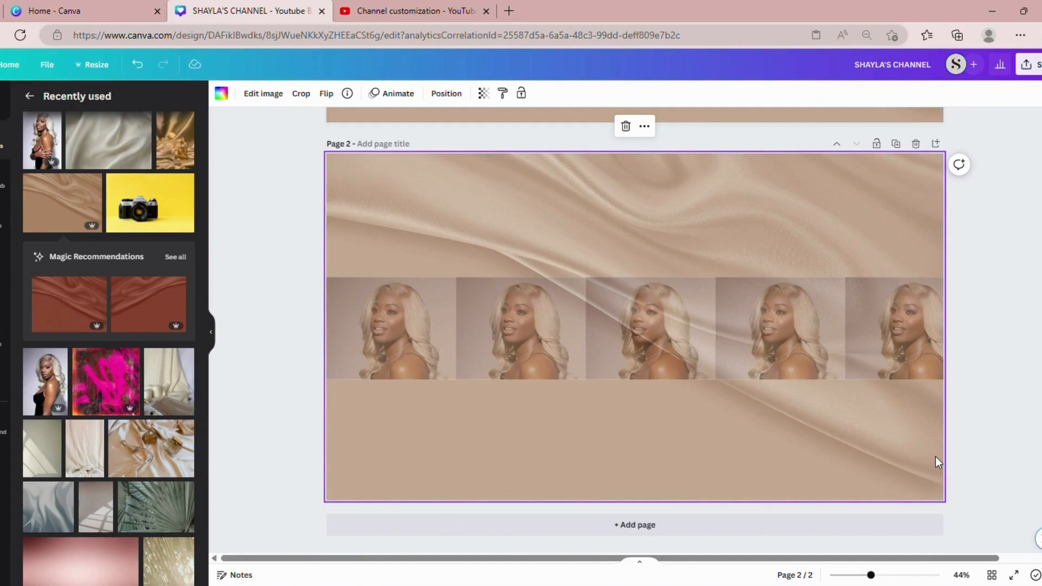
key("t")
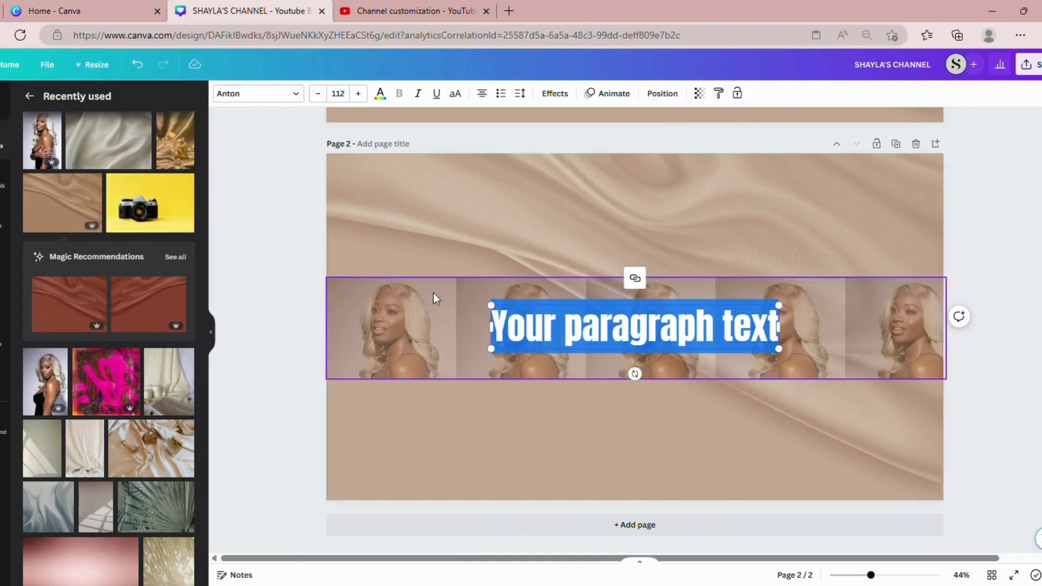
triple_click(548, 336)
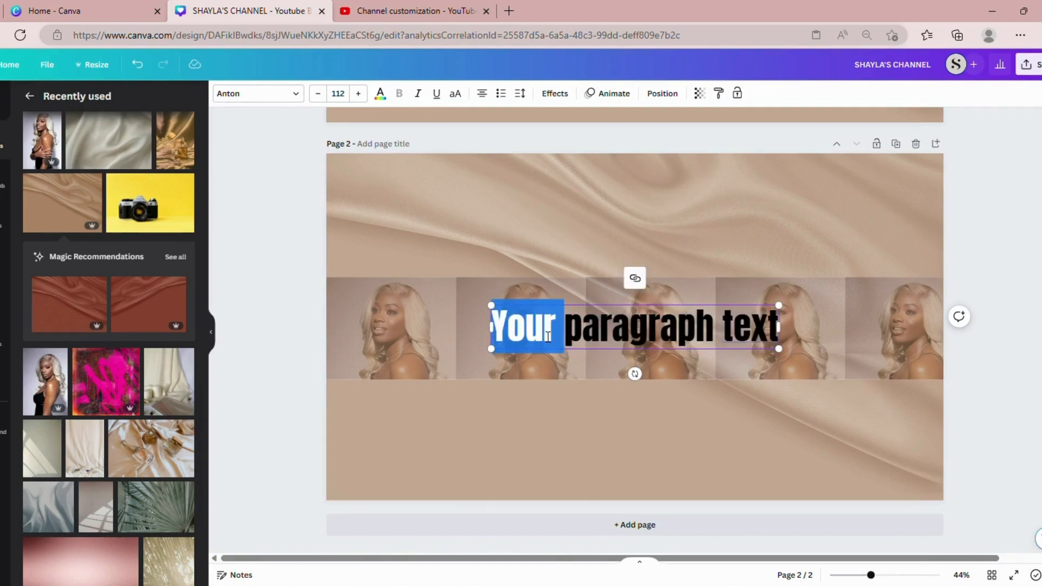
type("SHA")
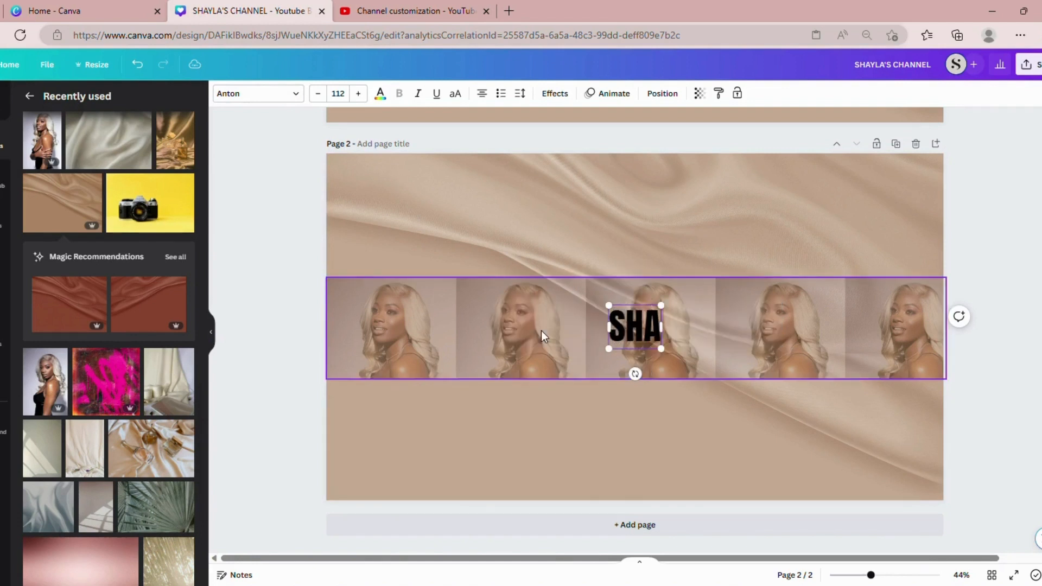
type("YLA")
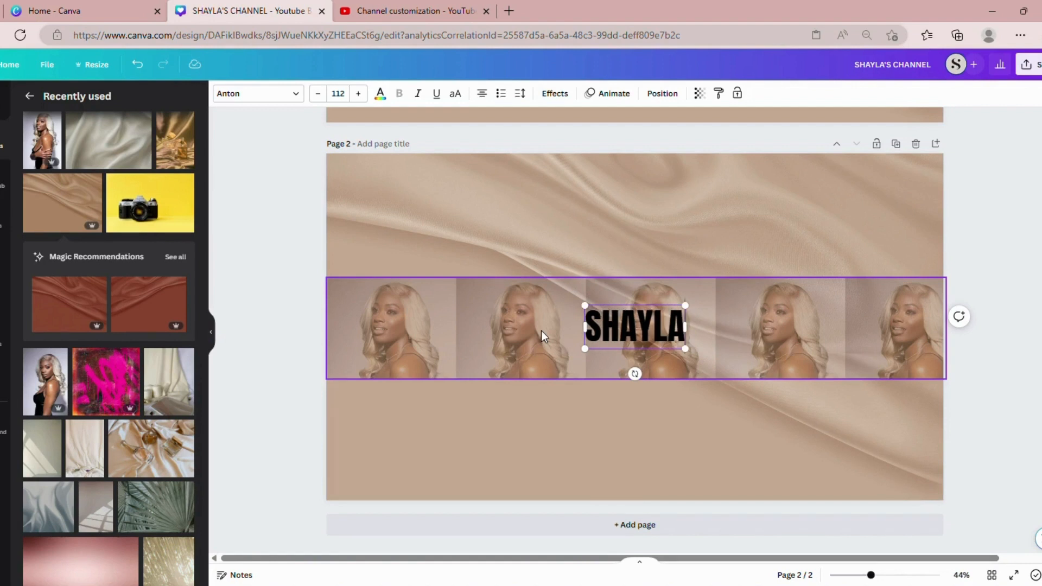
type("'S C")
type("HANNEL")
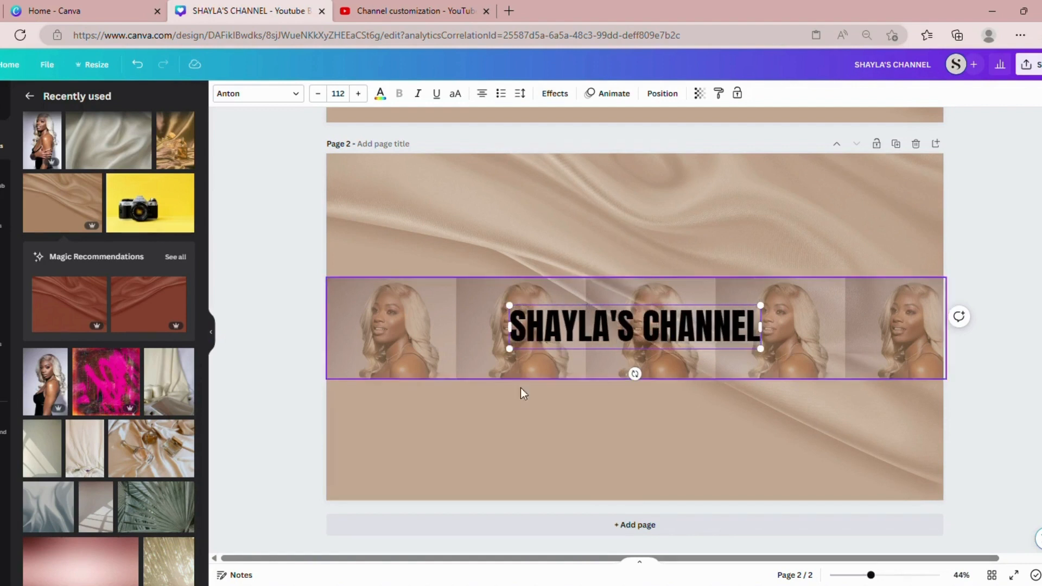
left_click(492, 418)
Align the title with the horizontal and vertical centre of page 2 and check its alignment in the position settings.
left_click_drag(610, 337, 629, 329)
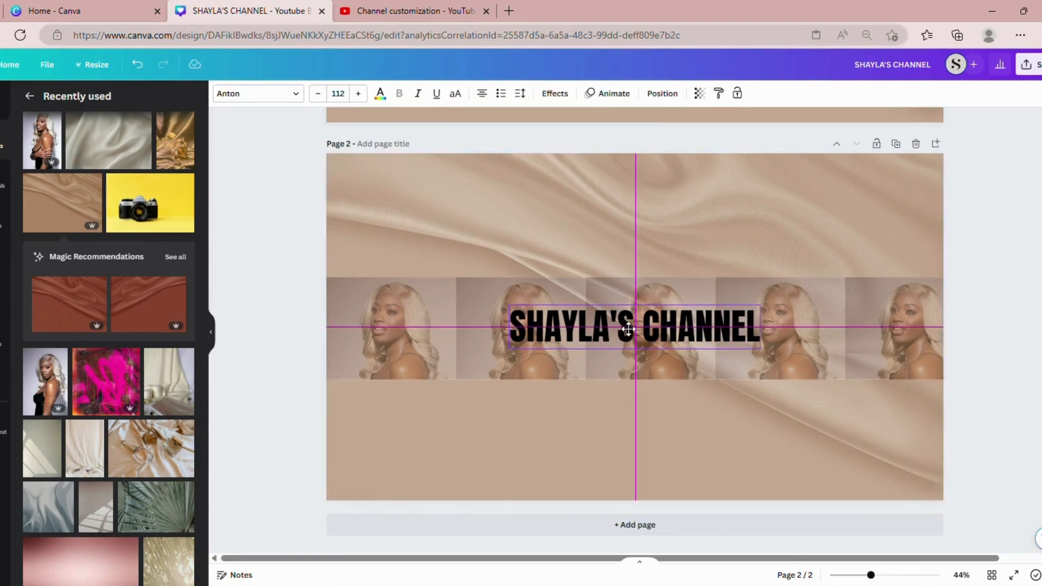
left_click_drag(629, 329, 629, 331)
left_click_drag(629, 330, 624, 325)
left_click(663, 95)
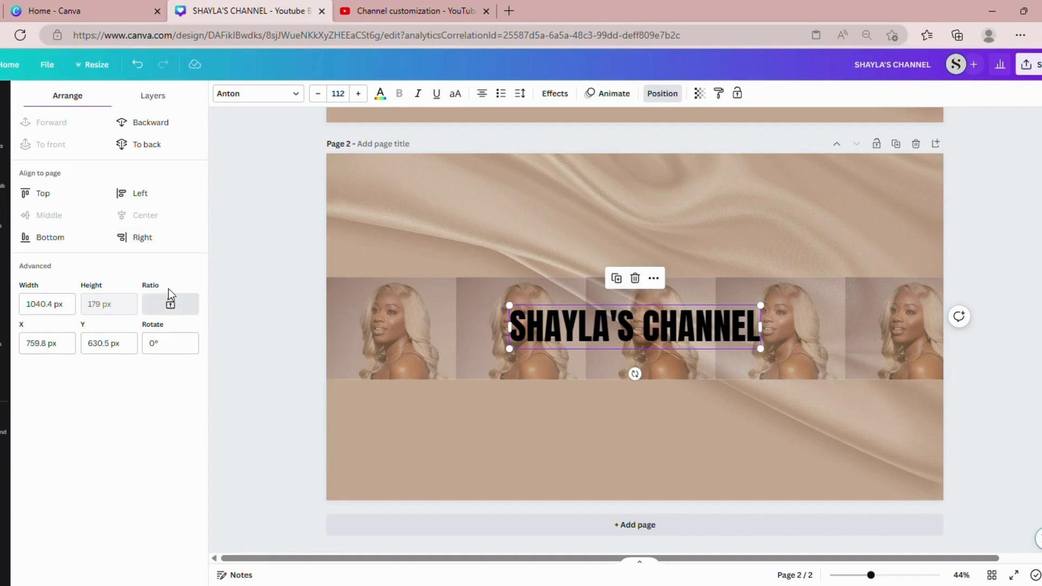
left_click(238, 357)
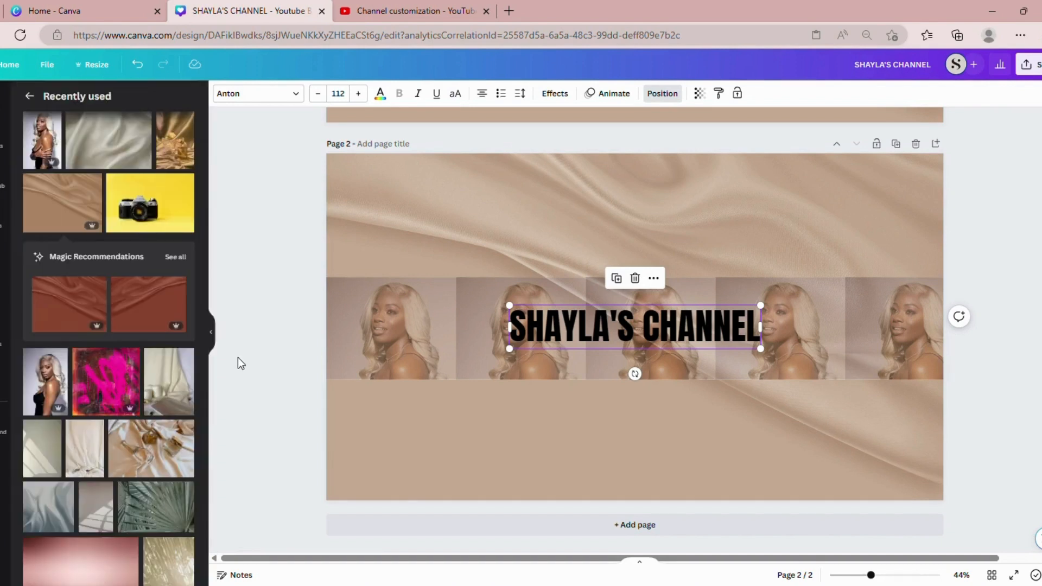
left_click(238, 358)
Compare the title with the one on page 1 and move page 2's title up slightly while keeping it horizontally centred.
scroll(1009, 330, "up", 4)
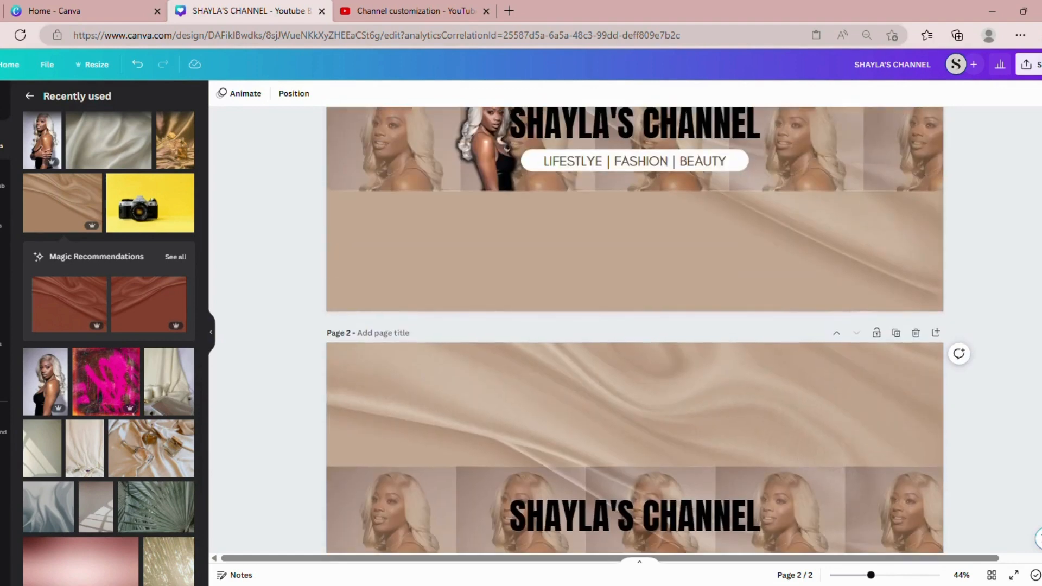
left_click(685, 158)
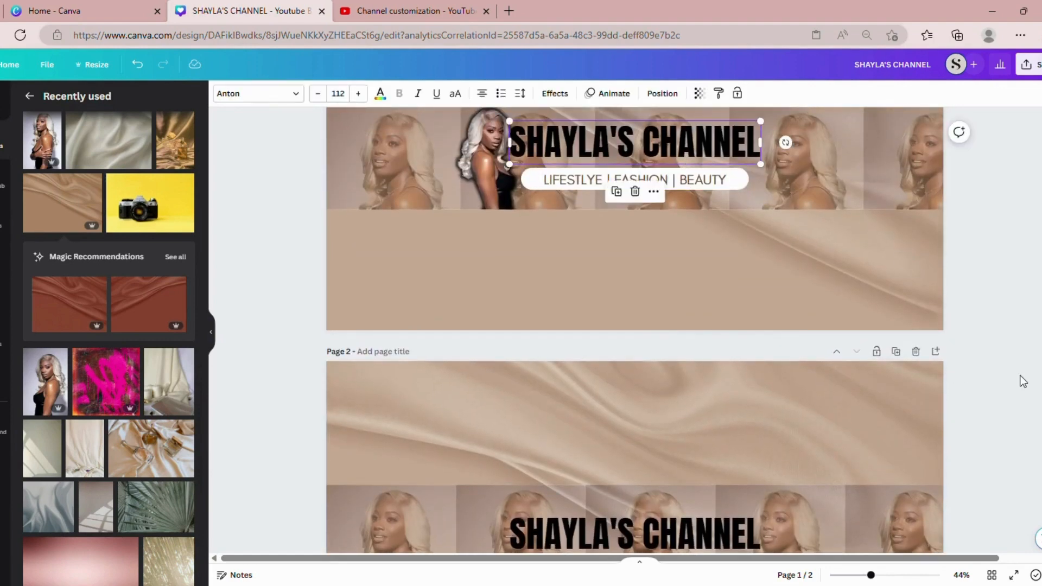
scroll(733, 373, "down", 4)
left_click(688, 348)
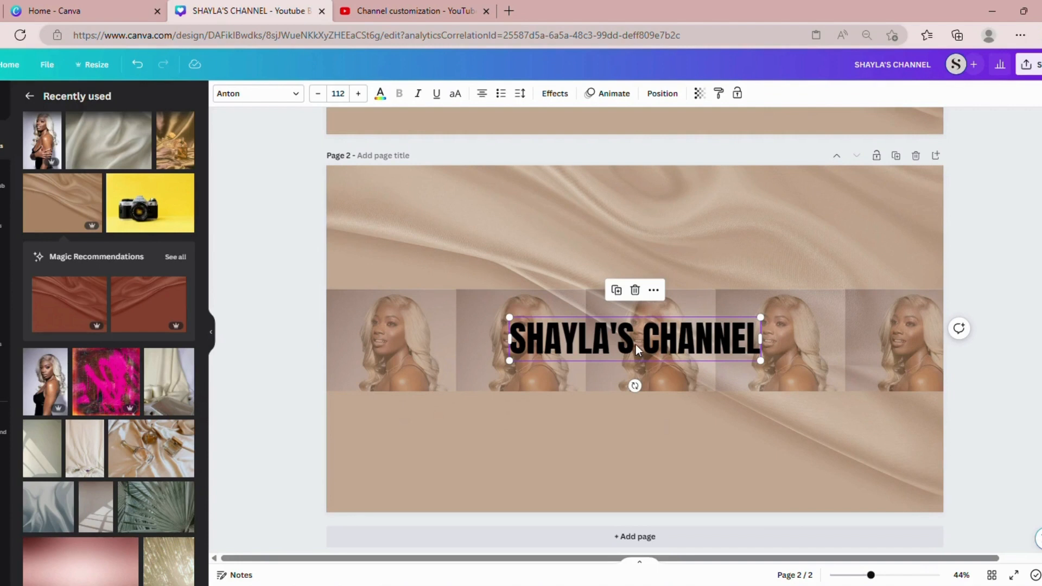
left_click_drag(636, 346, 638, 338)
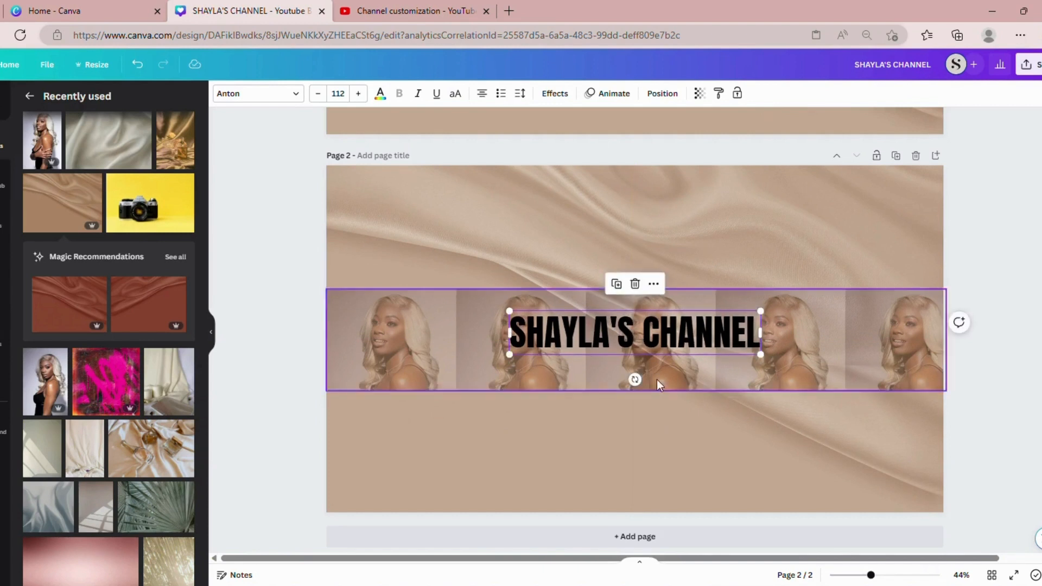
left_click(253, 418)
Add a rounded square shape to page 2 from the full set of lines and shapes.
left_click(3, 143)
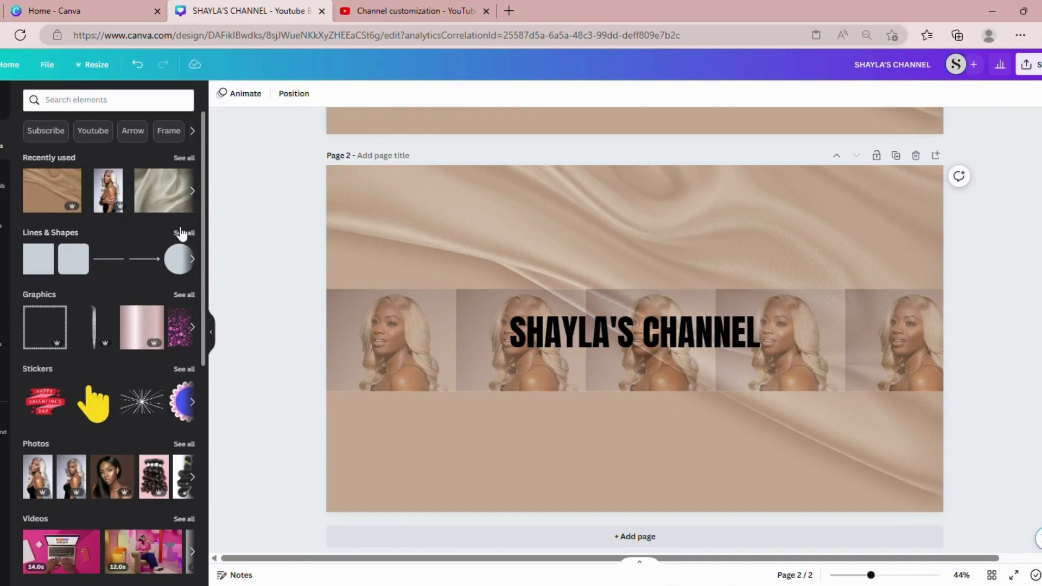
left_click(183, 233)
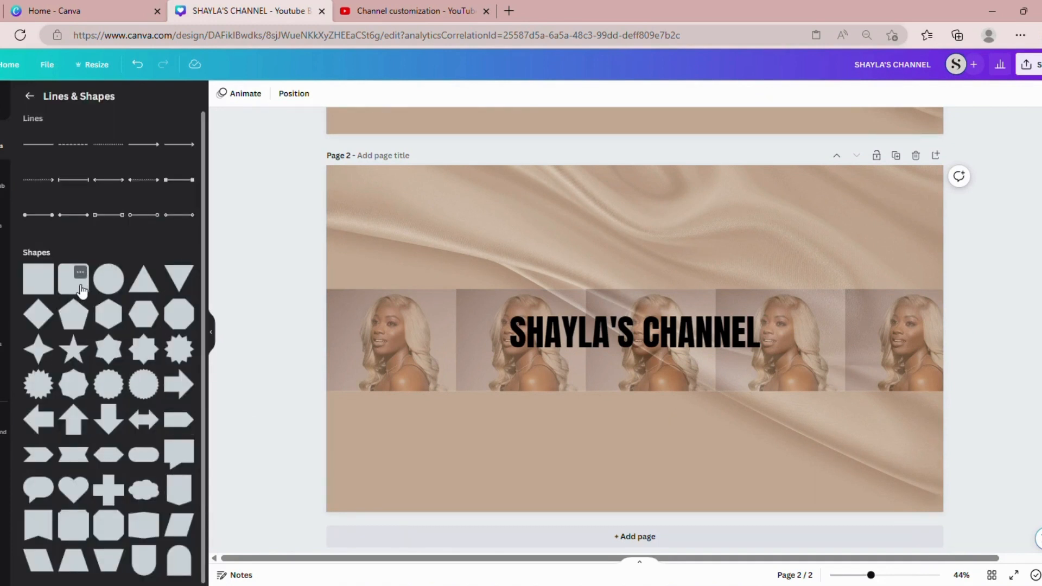
left_click(81, 290)
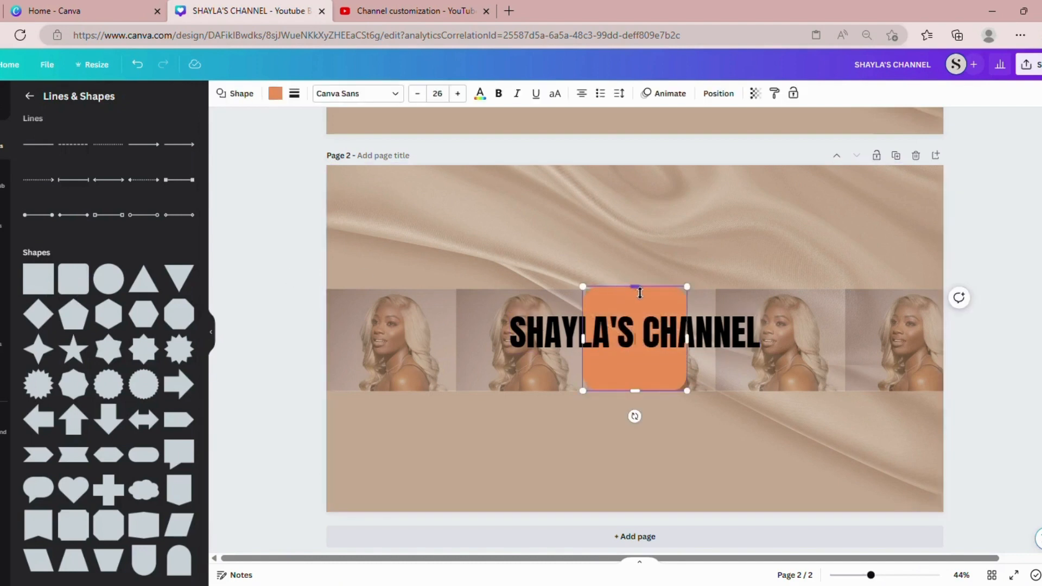
Reshape the rounded square into a thin bar just below page 2's title, nearly as wide as the title text.
left_click_drag(640, 293, 640, 347)
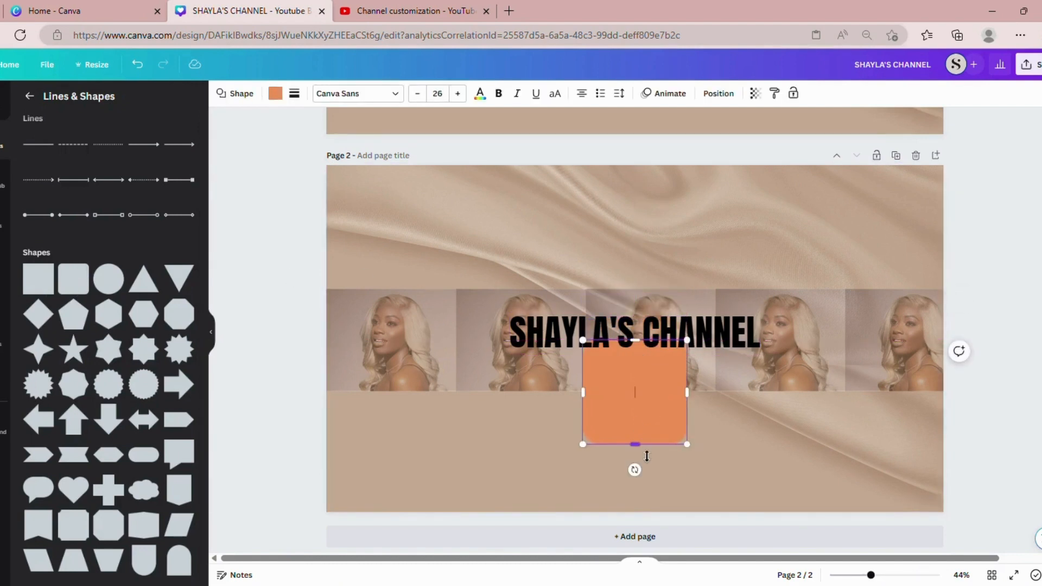
left_click_drag(647, 456, 650, 407)
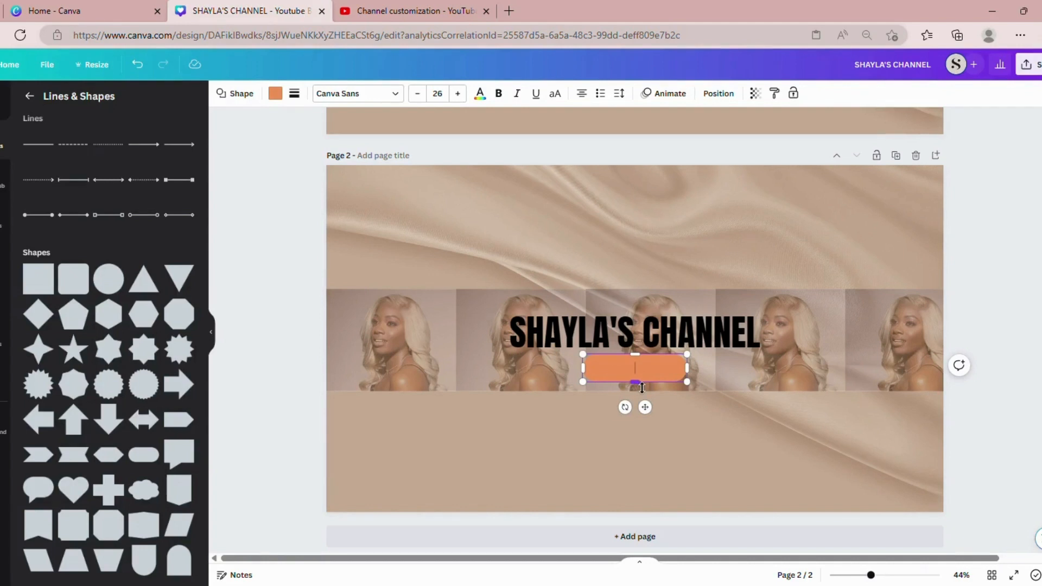
left_click_drag(642, 388, 642, 384)
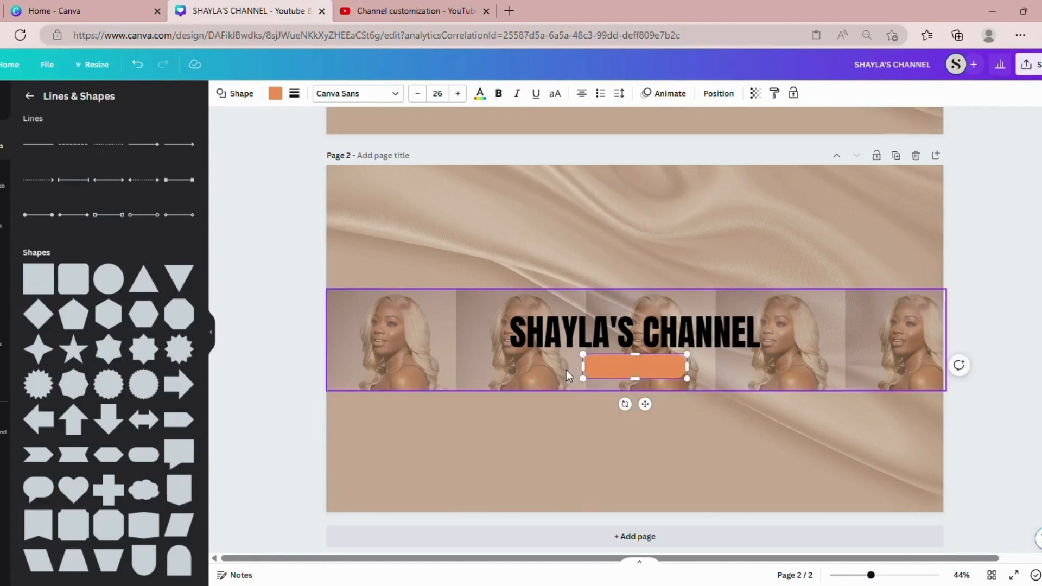
left_click_drag(583, 366, 524, 372)
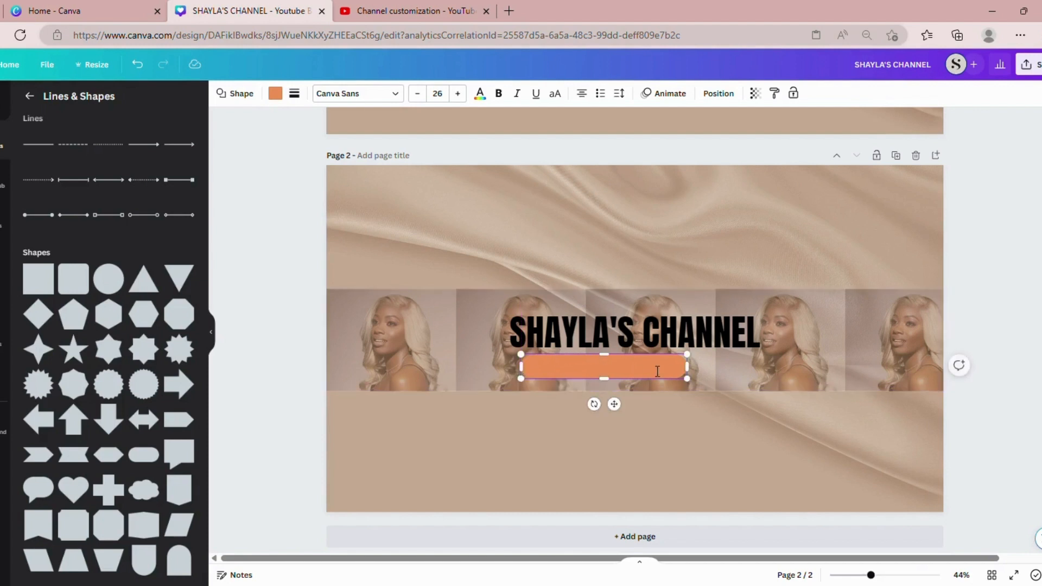
left_click_drag(689, 374, 761, 371)
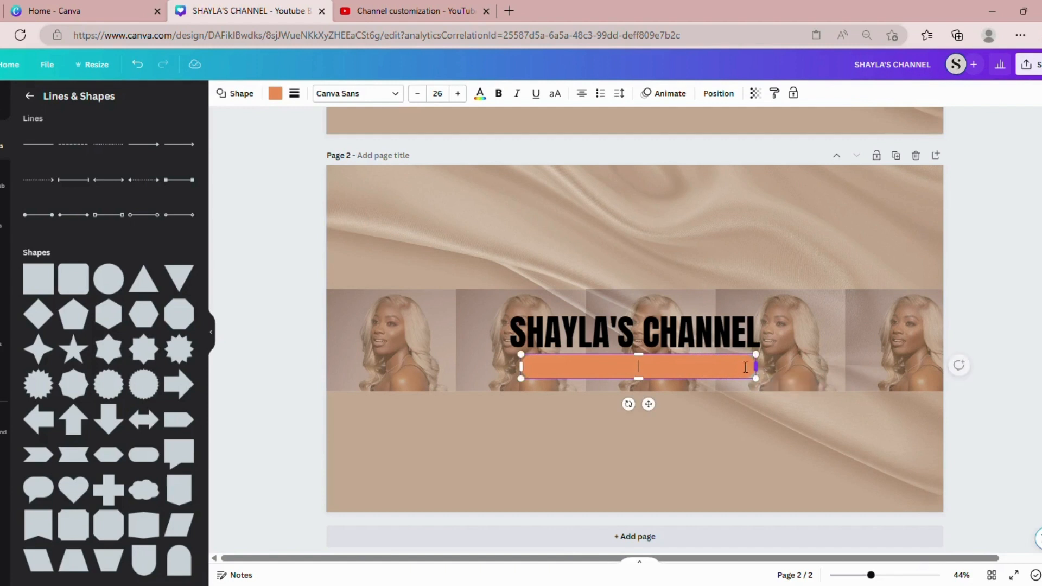
left_click(652, 409)
Compare the bar with page 1's tagline shape, then shrink it slightly and centre it under page 2's title.
scroll(636, 330, "up", 4)
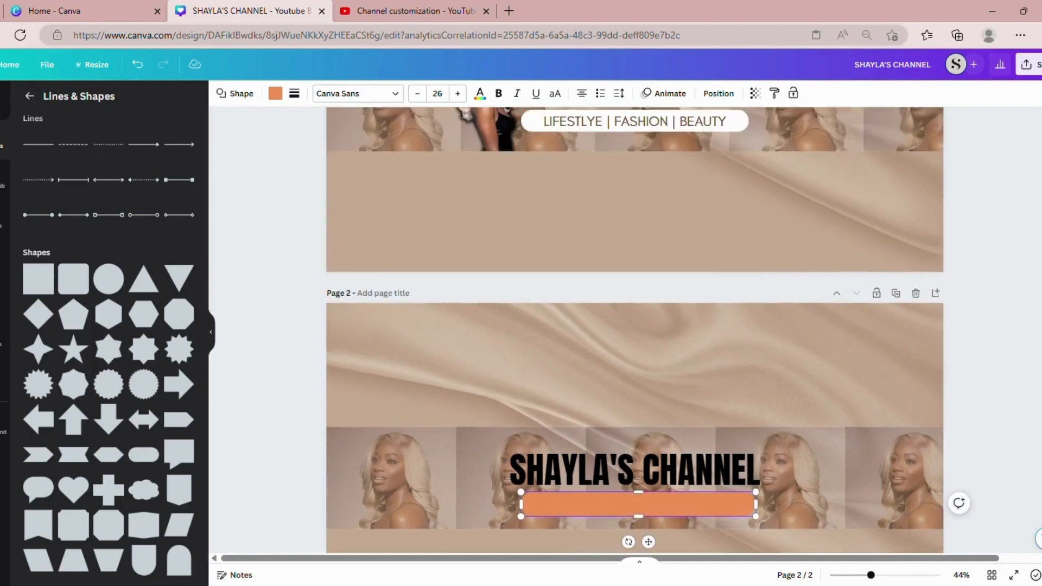
scroll(531, 263, "down", 4)
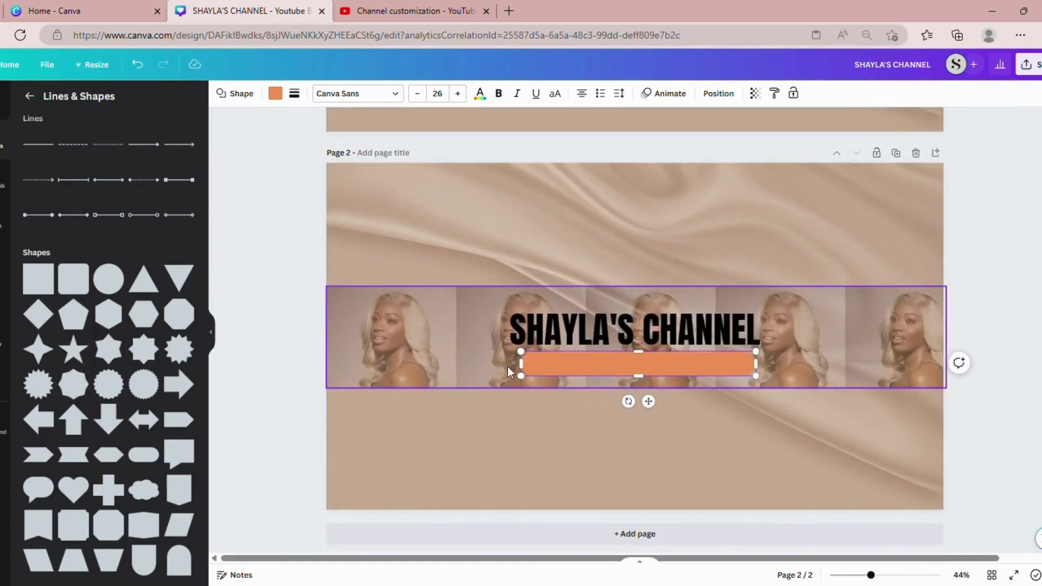
left_click_drag(522, 354, 534, 362)
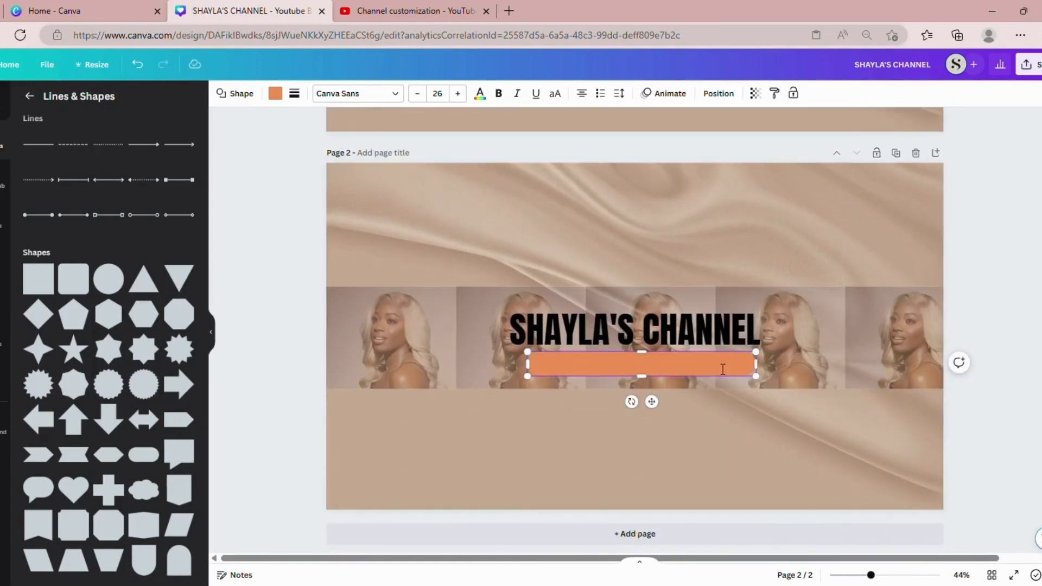
left_click_drag(756, 352, 760, 366)
left_click_drag(653, 406, 654, 409)
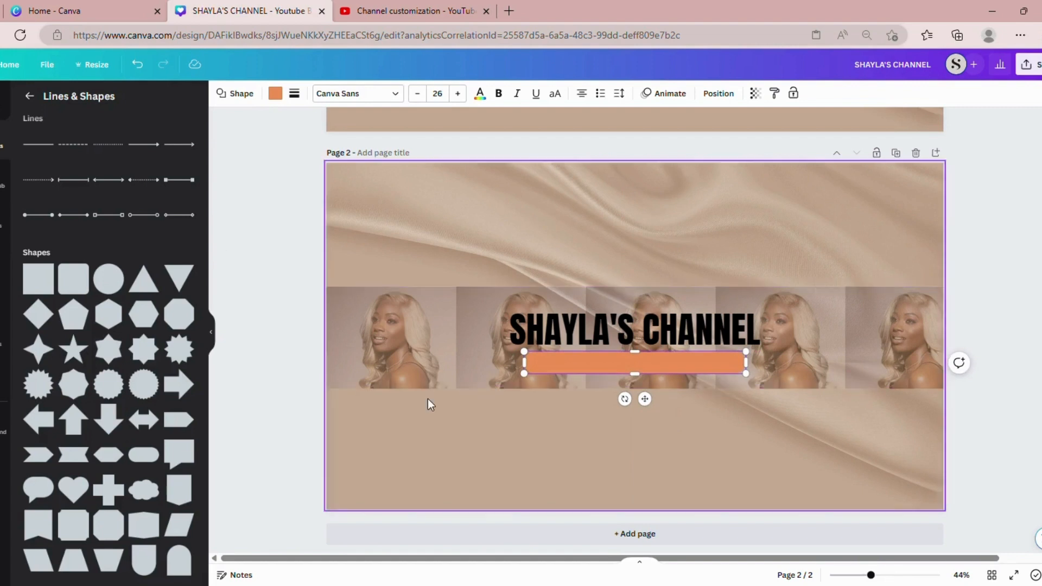
Change the rounded bar's fill to the white document colour.
left_click(265, 391)
left_click(587, 356)
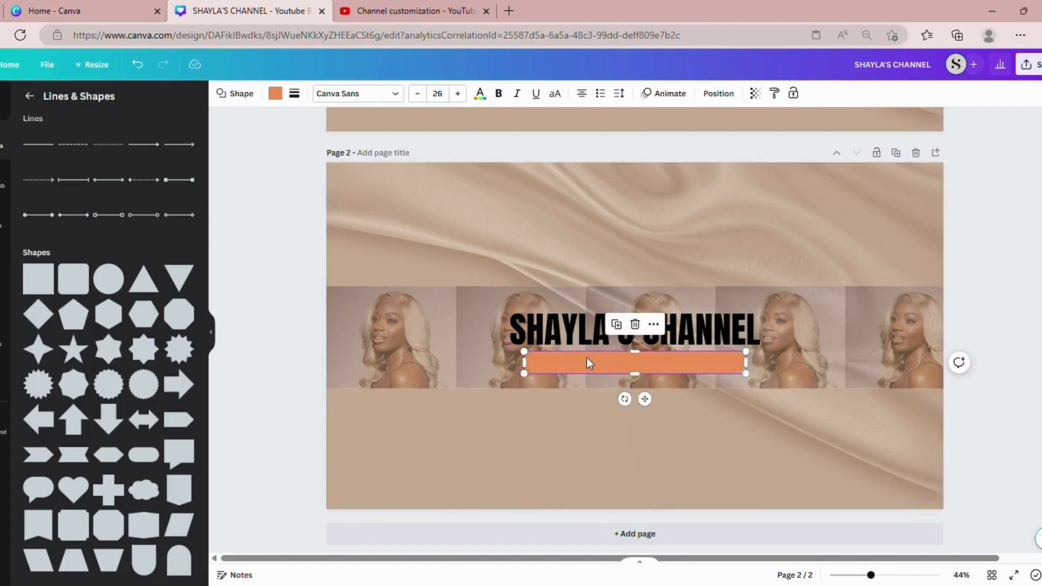
left_click(277, 95)
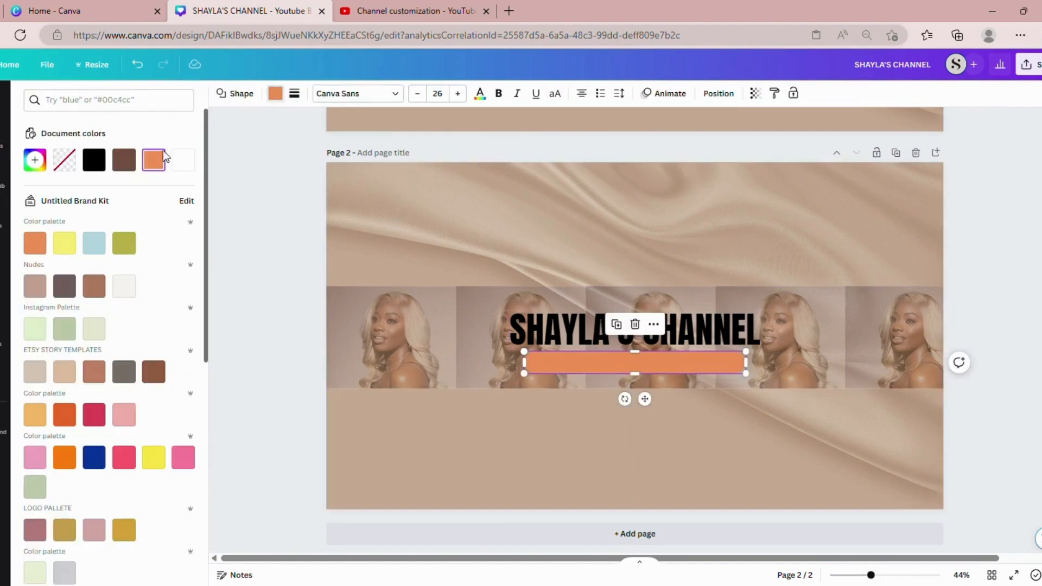
left_click(183, 160)
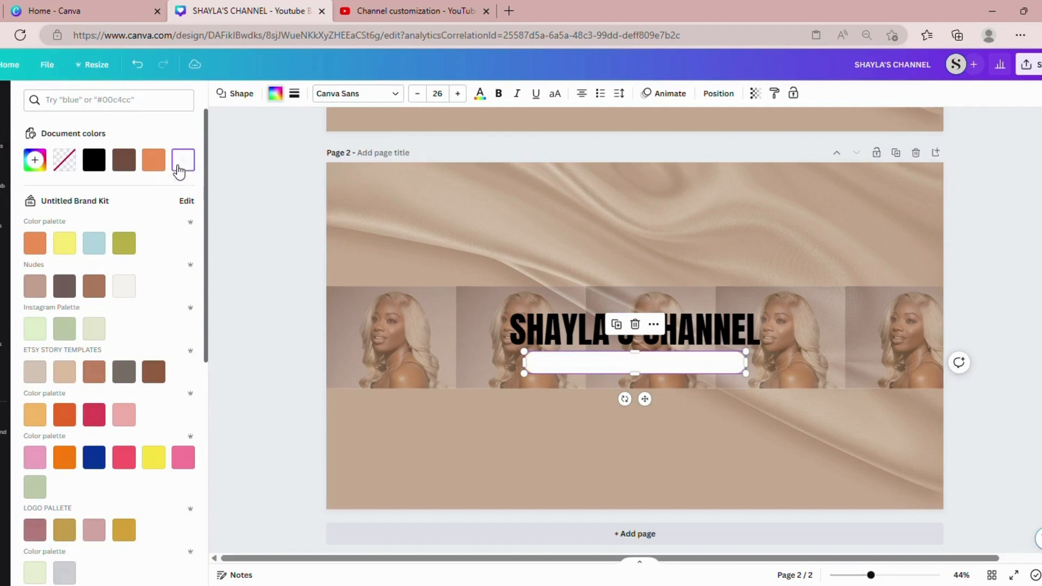
left_click(415, 438)
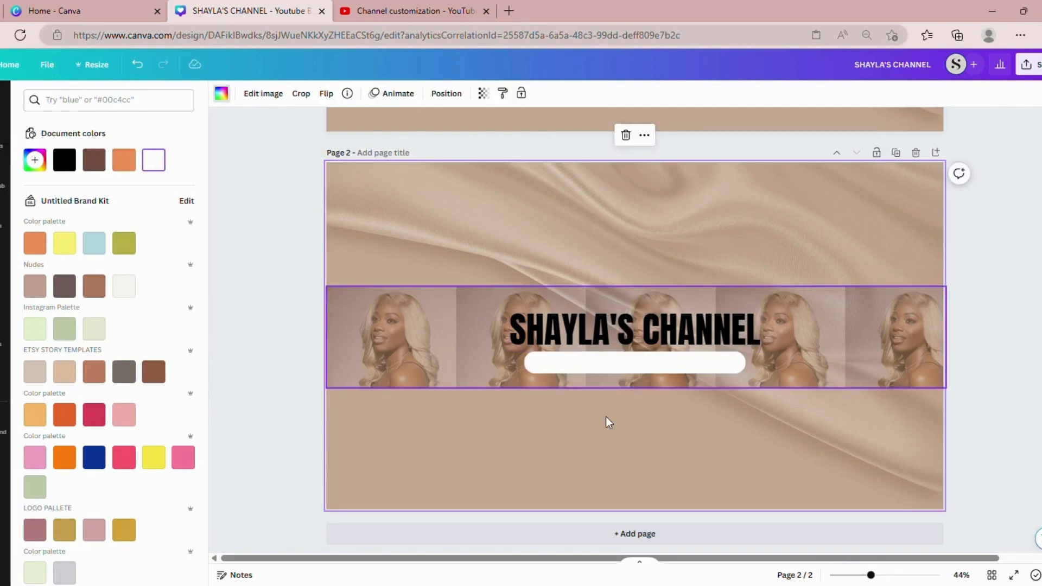
Add a text box to page 2 and set its font to Glacial Indifference at size 36.
key("t")
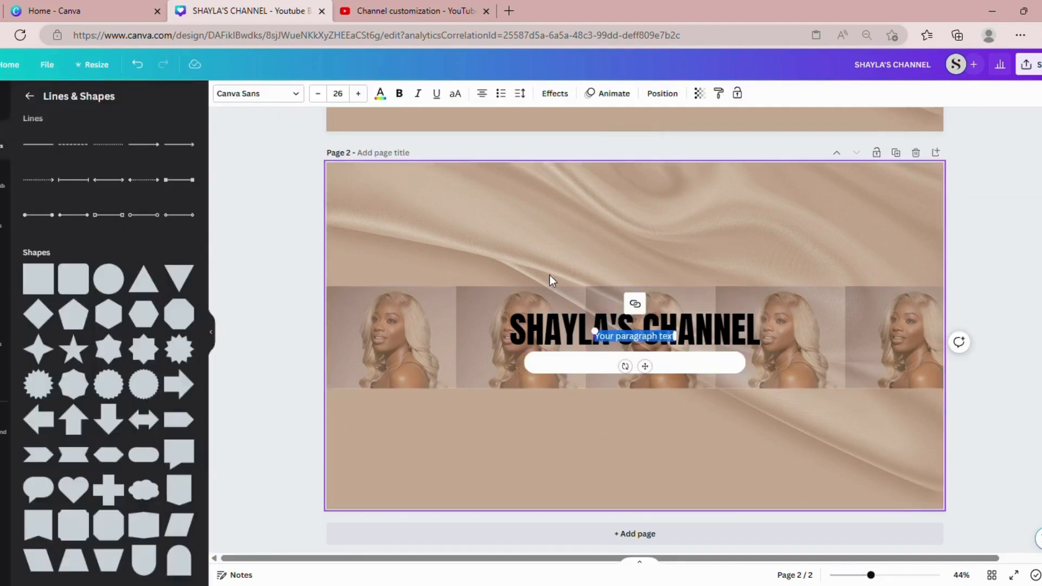
left_click(290, 100)
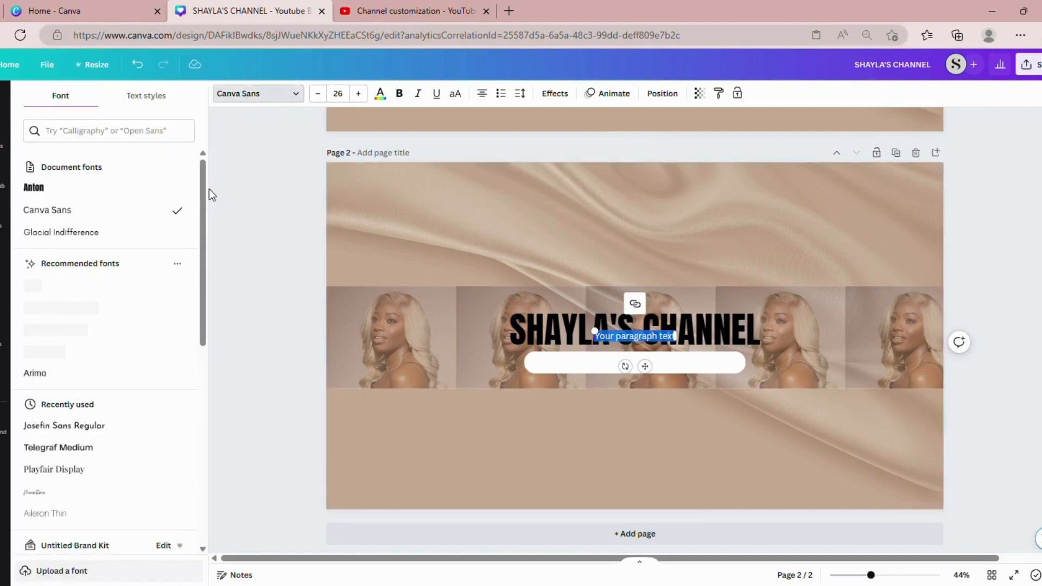
left_click(151, 232)
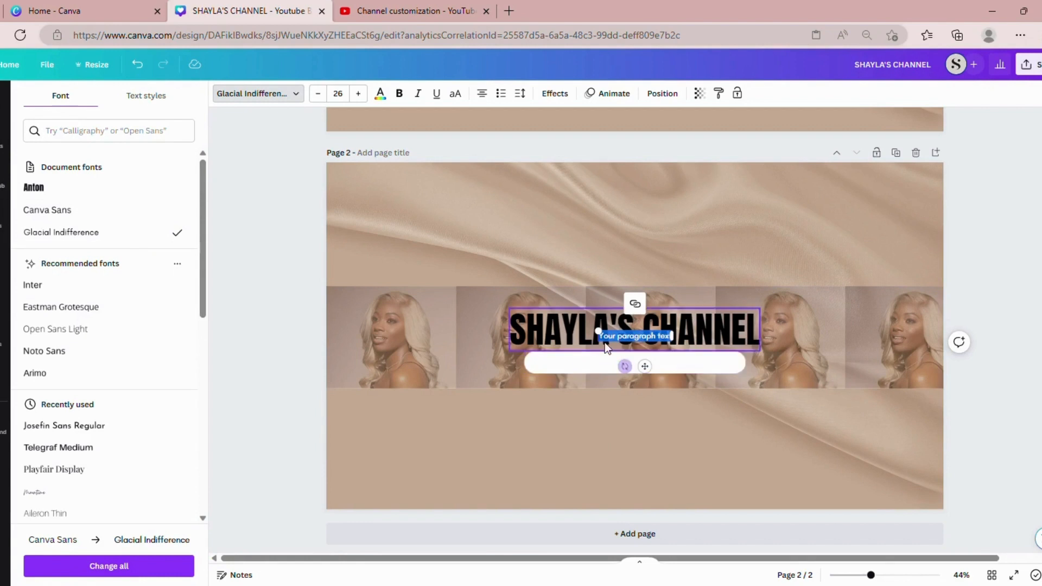
left_click(358, 94)
left_click(358, 94)
left_click(359, 93)
left_click(359, 94)
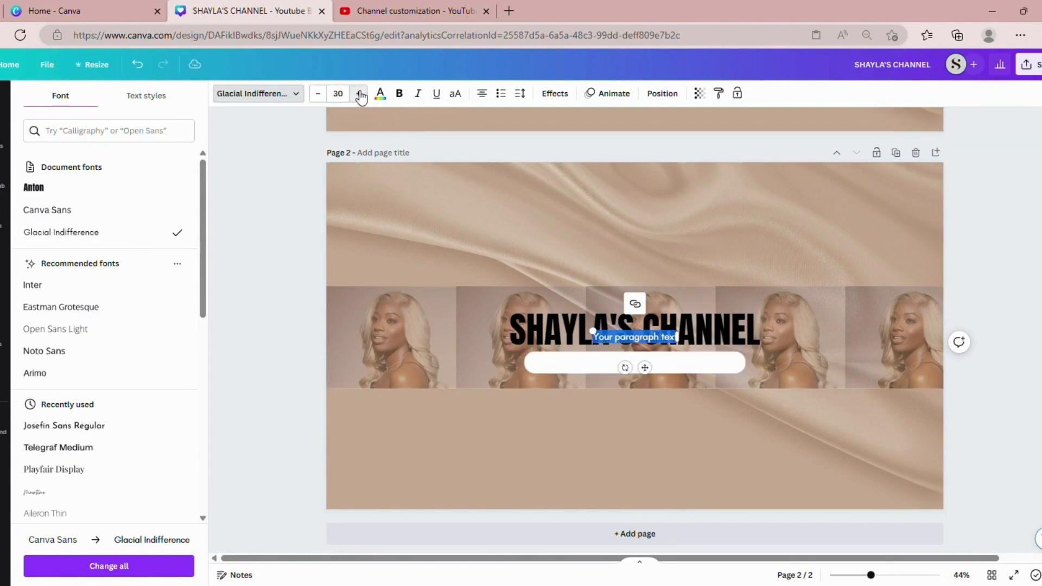
left_click(358, 93)
left_click(358, 94)
left_click(358, 93)
left_click(359, 94)
left_click(359, 93)
left_click(358, 93)
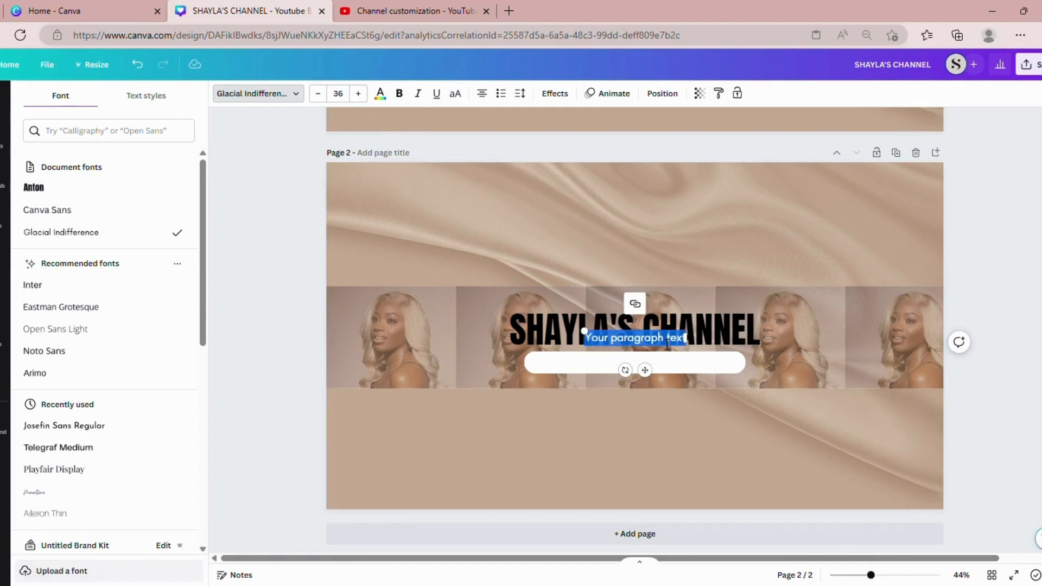
Replace the placeholder text with "LIFESTYLE | FASHION | BEAUTY" and place it inside the white bar.
key("BackSpace")
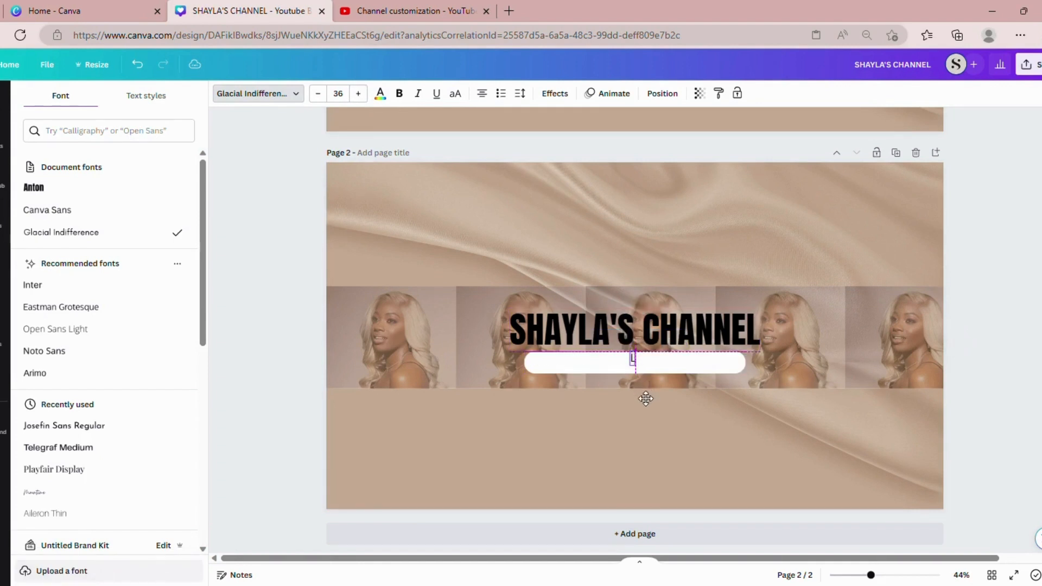
type("L")
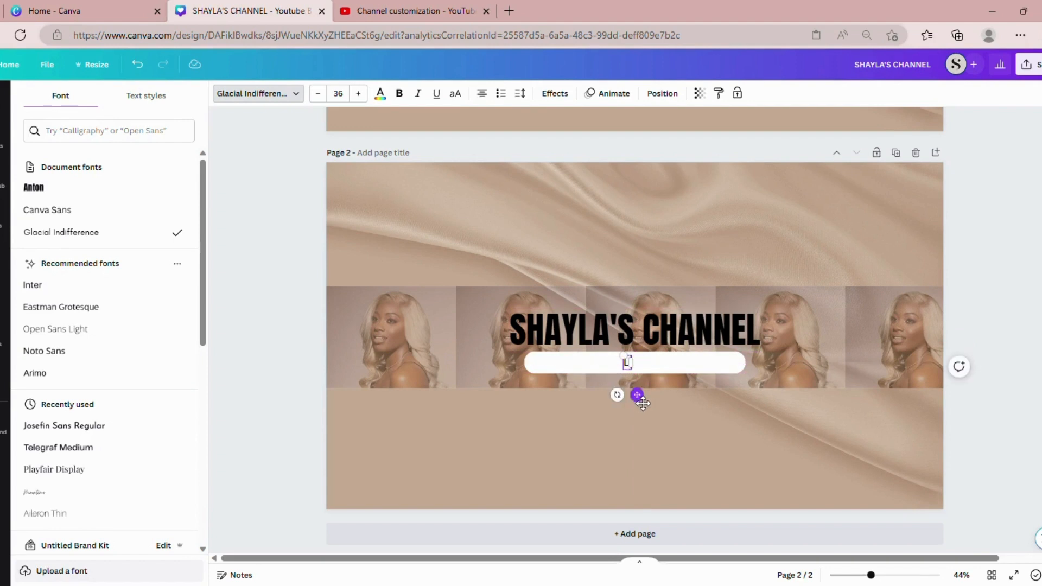
type("IFESTYLE")
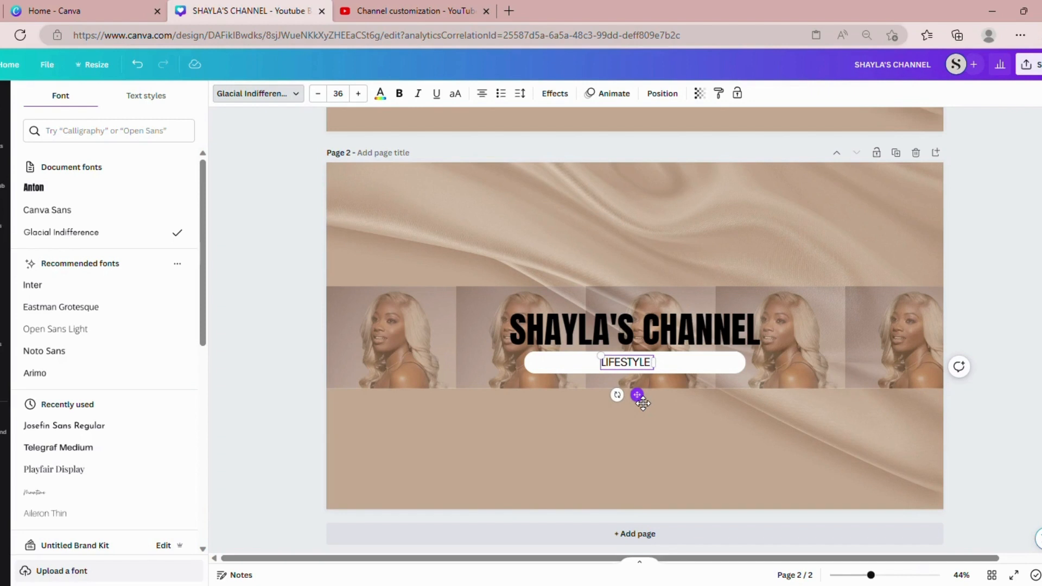
type(" | ")
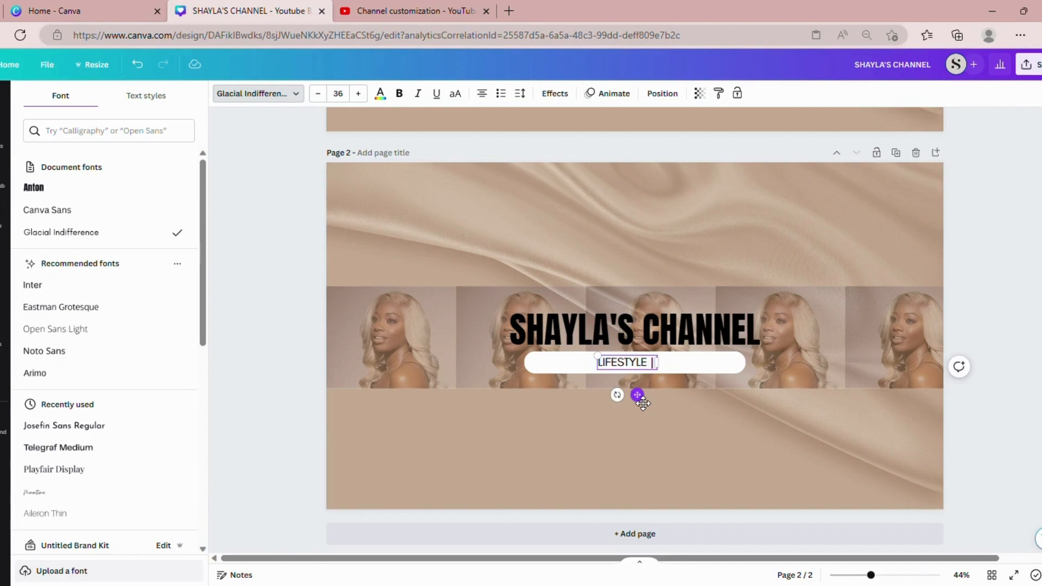
type("FASHION")
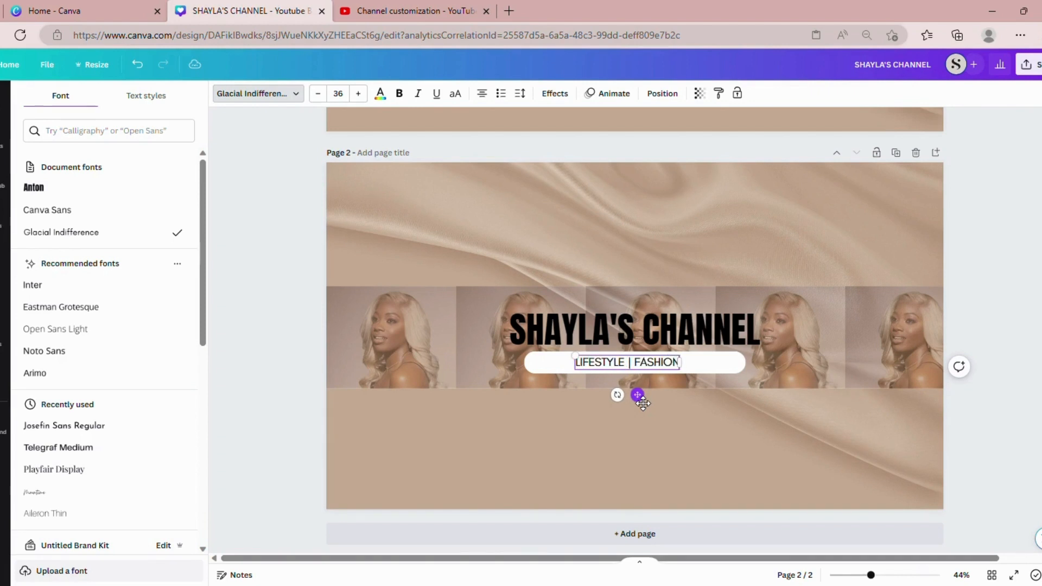
type(" | BEAU")
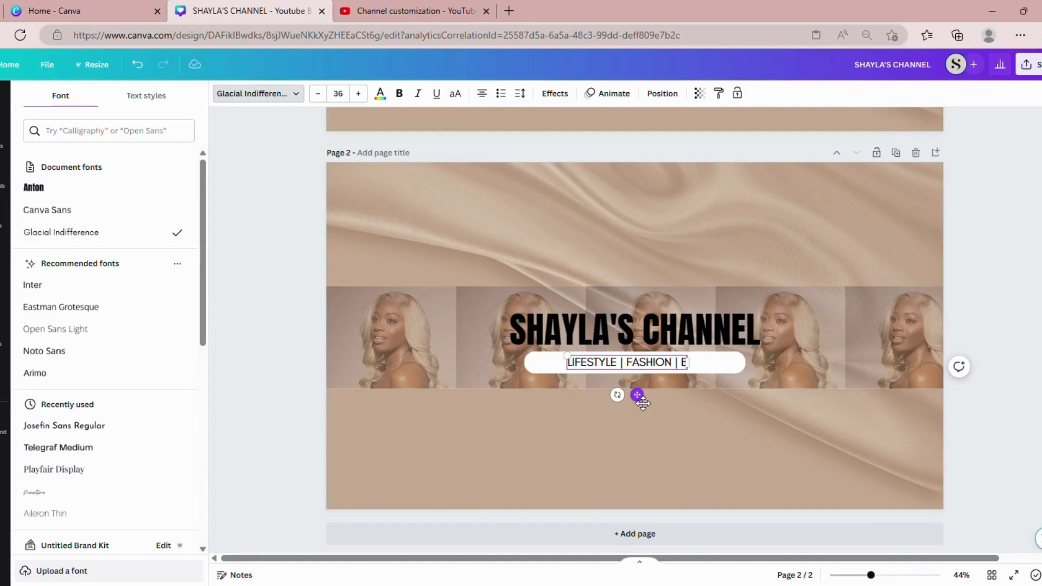
type("TY")
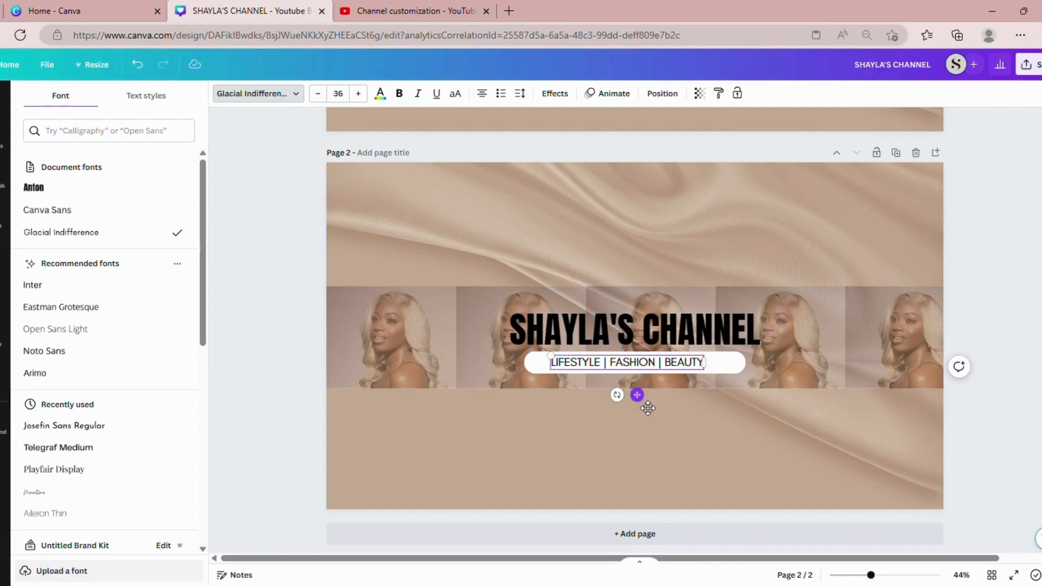
Increase the tagline's font size to 41 and centre it horizontally on page 2.
left_click(367, 96)
left_click(367, 96)
left_click(367, 96)
left_click(367, 96)
left_click(367, 96)
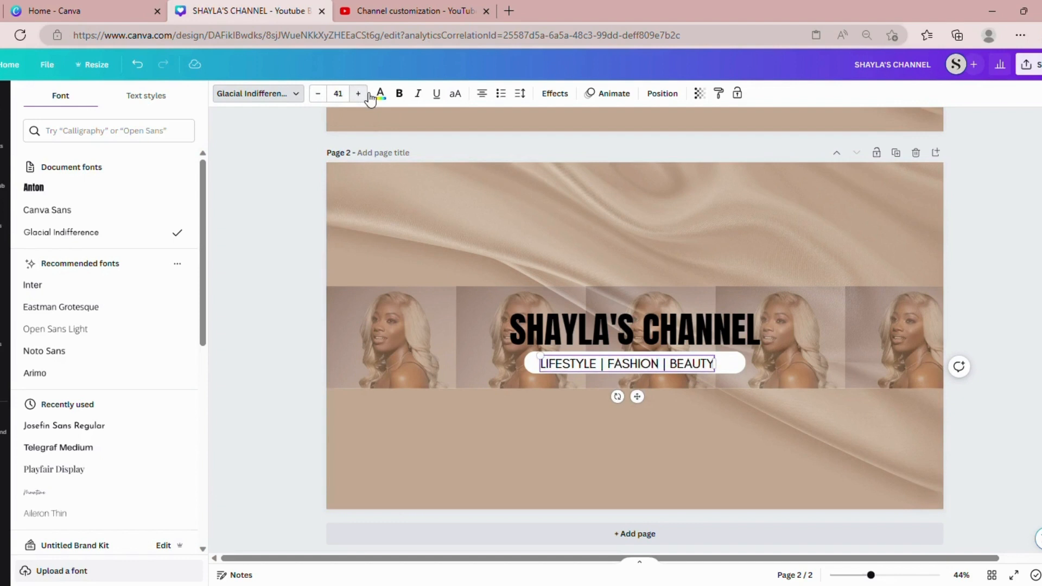
left_click(665, 94)
left_click(175, 217)
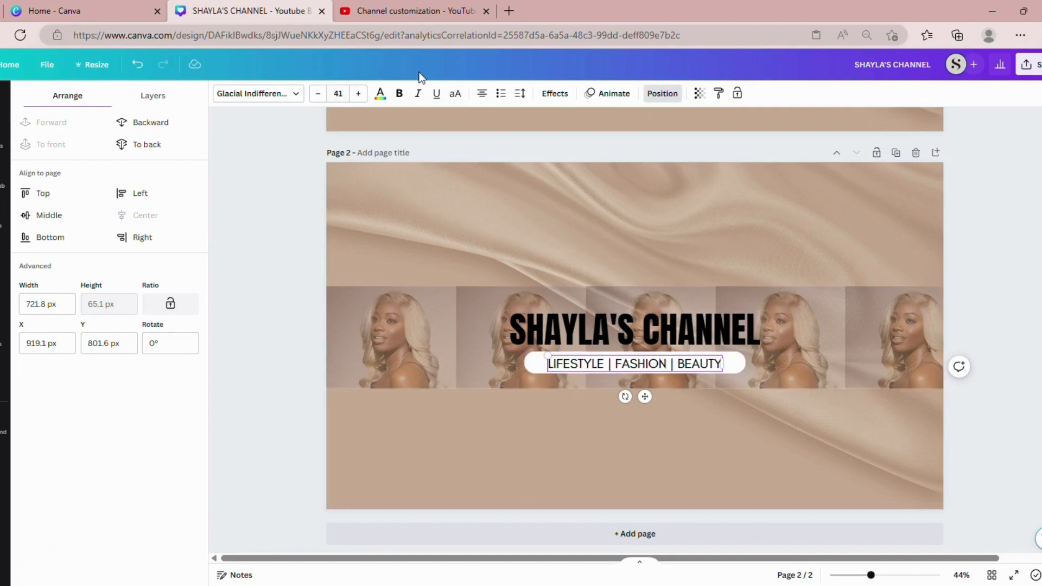
Change the tagline's text colour to the brown document colour.
left_click(382, 98)
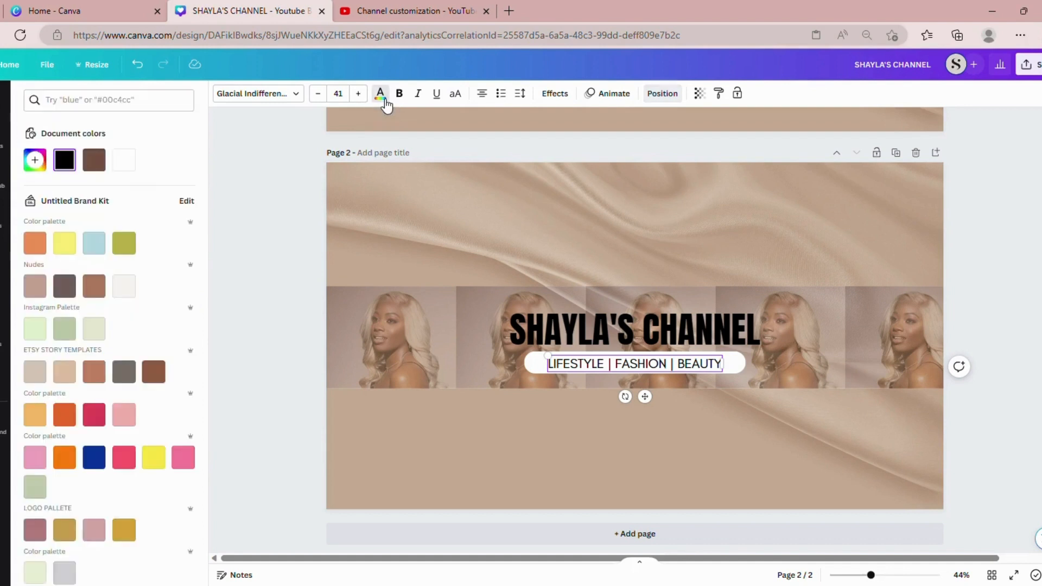
left_click(94, 163)
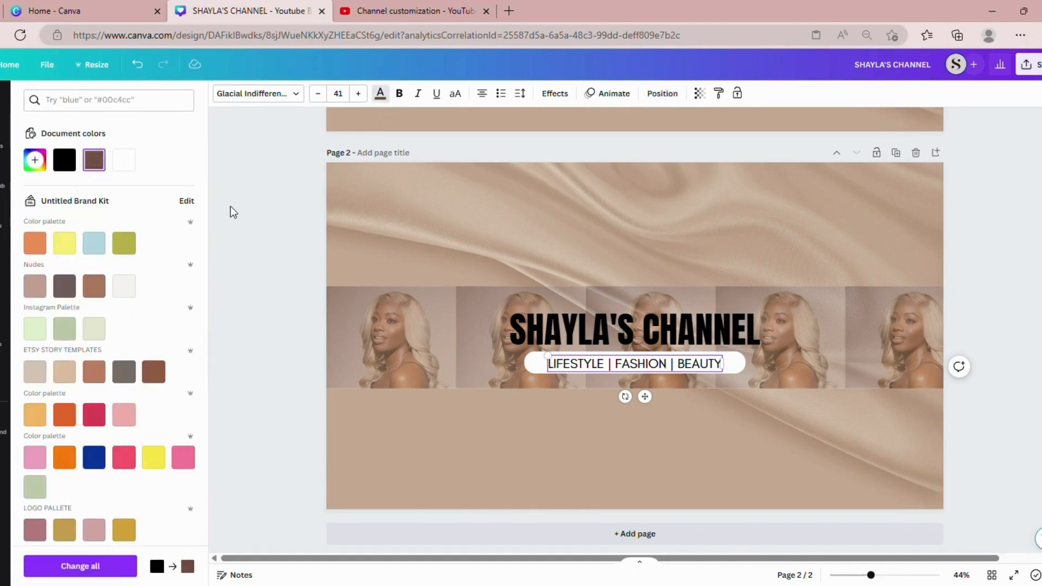
left_click(306, 398)
left_click(579, 365)
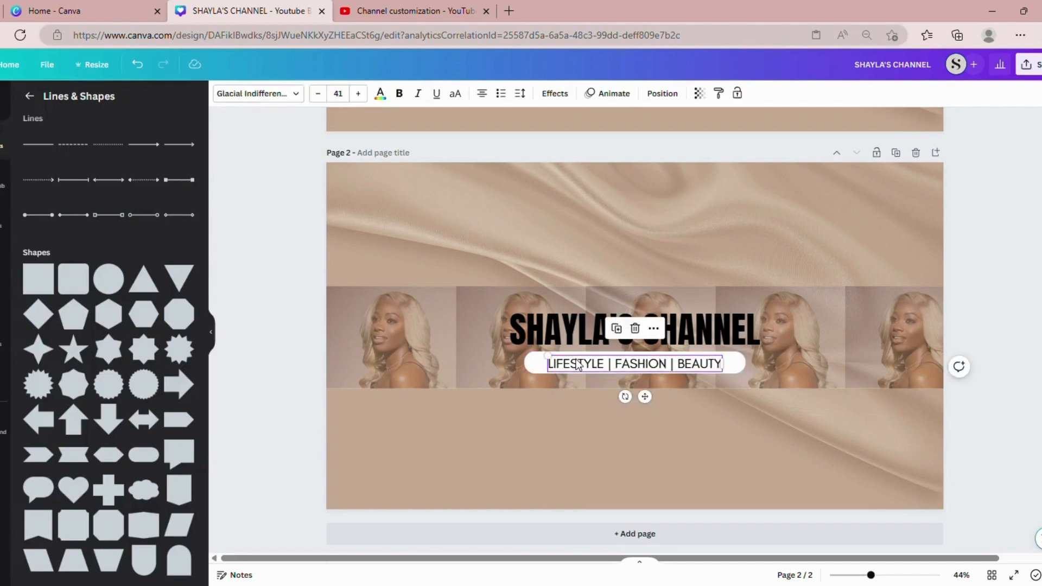
left_click(381, 95)
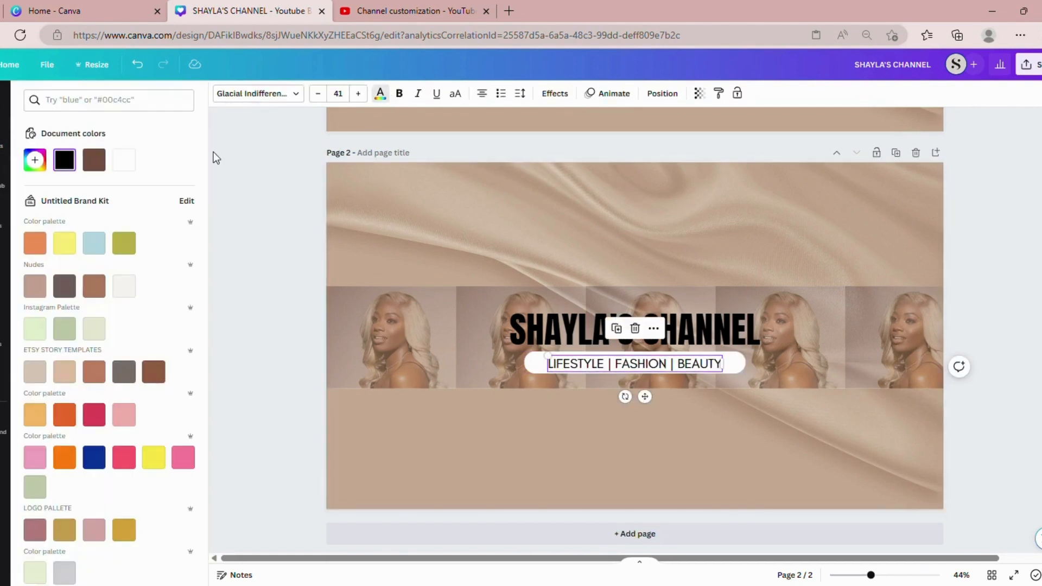
left_click(95, 163)
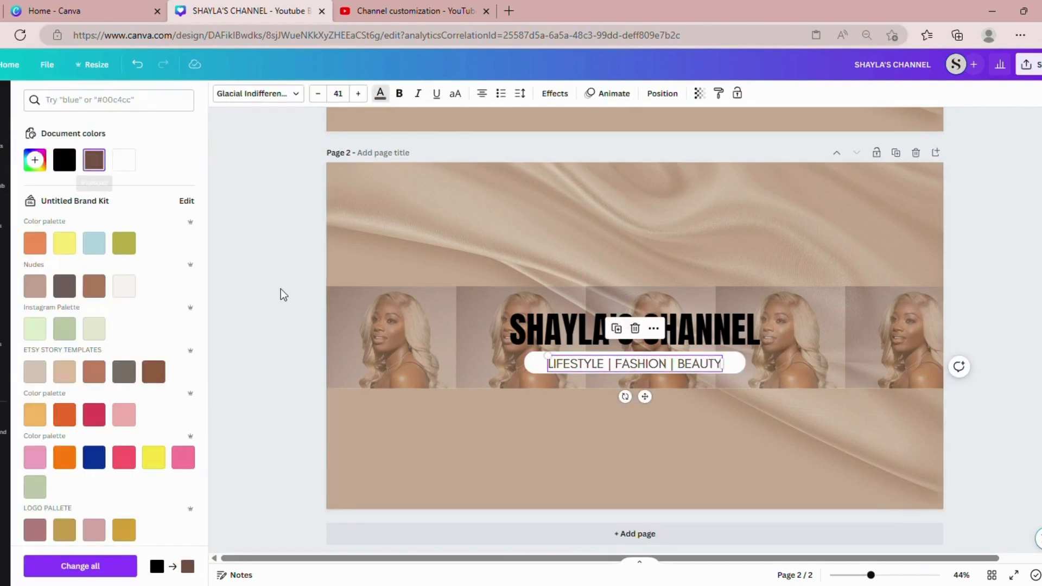
left_click(585, 481)
Check the font size of page 1's tagline and compare it with the tagline on page 2.
scroll(584, 481, "up", 4)
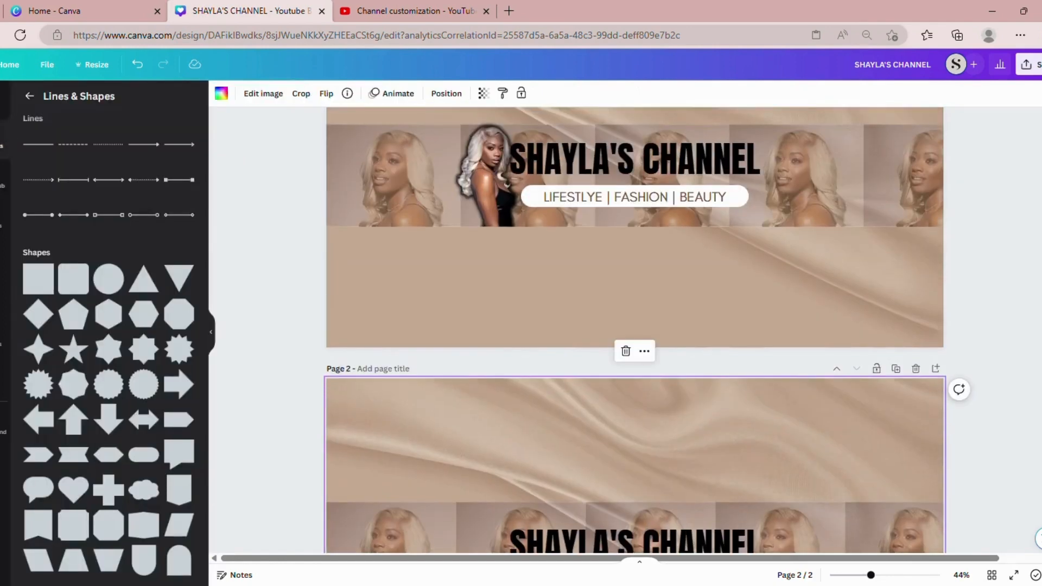
left_click(612, 196)
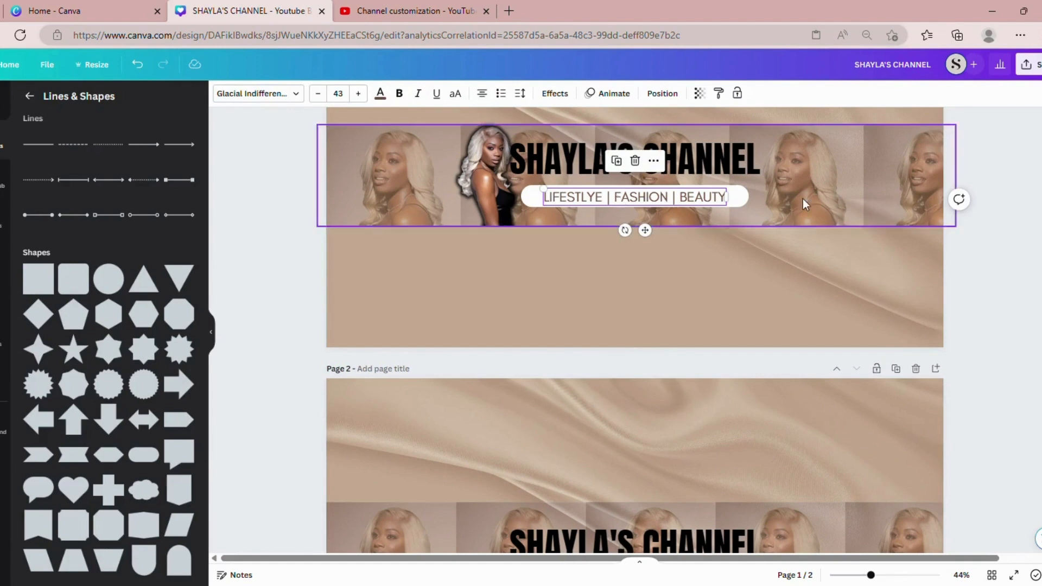
scroll(902, 376, "down", 4)
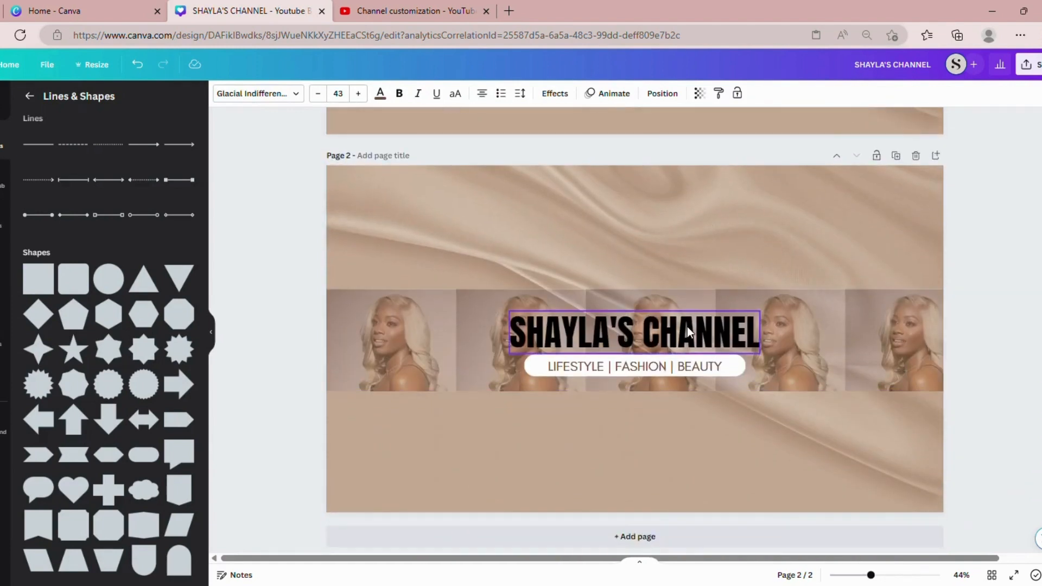
Set the font size of page 2's "LIFESTYLE | FASHION | BEAUTY" tagline to 43.
left_click(676, 366)
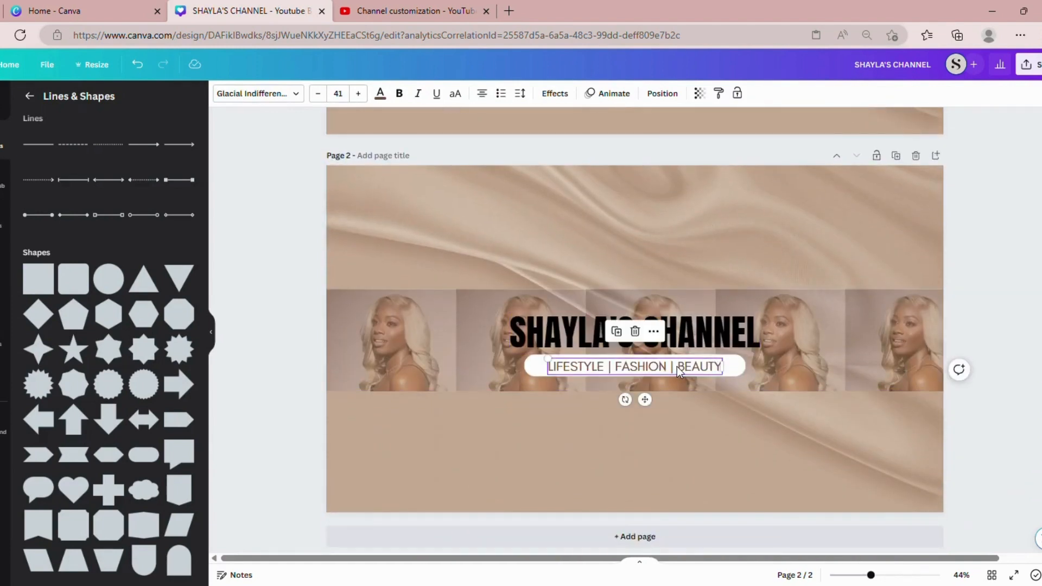
left_click(358, 94)
left_click(358, 94)
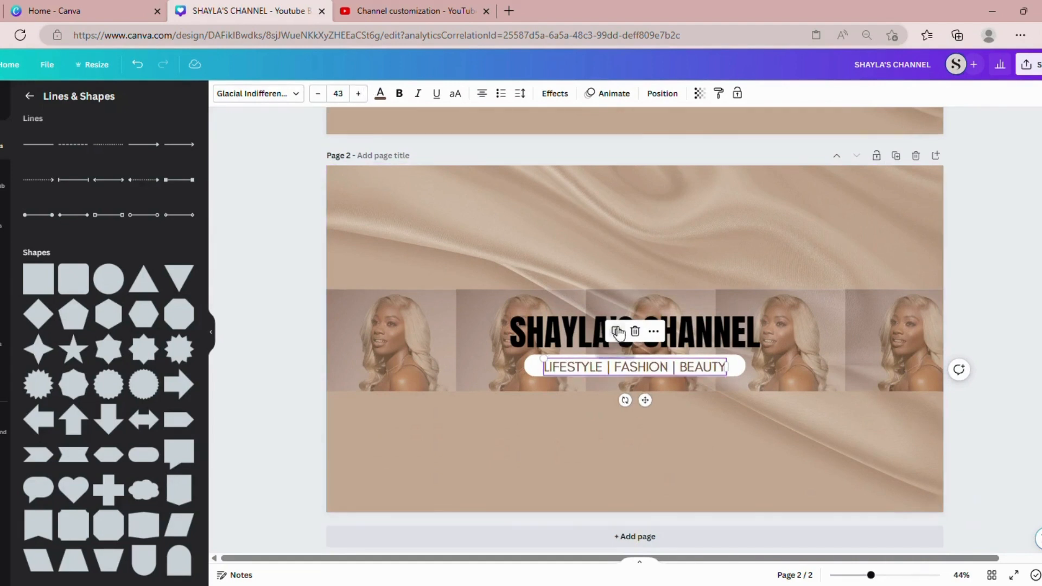
left_click(675, 412)
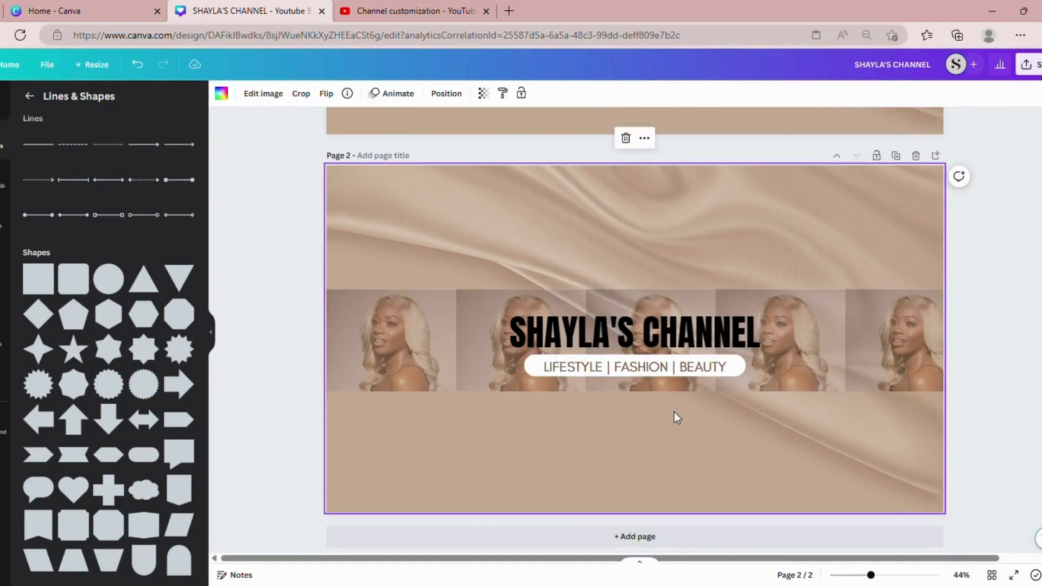
Check the page alignment of the tagline, the white bar and the "SHAYLA'S CHANNEL" title on page 2.
left_click(652, 374)
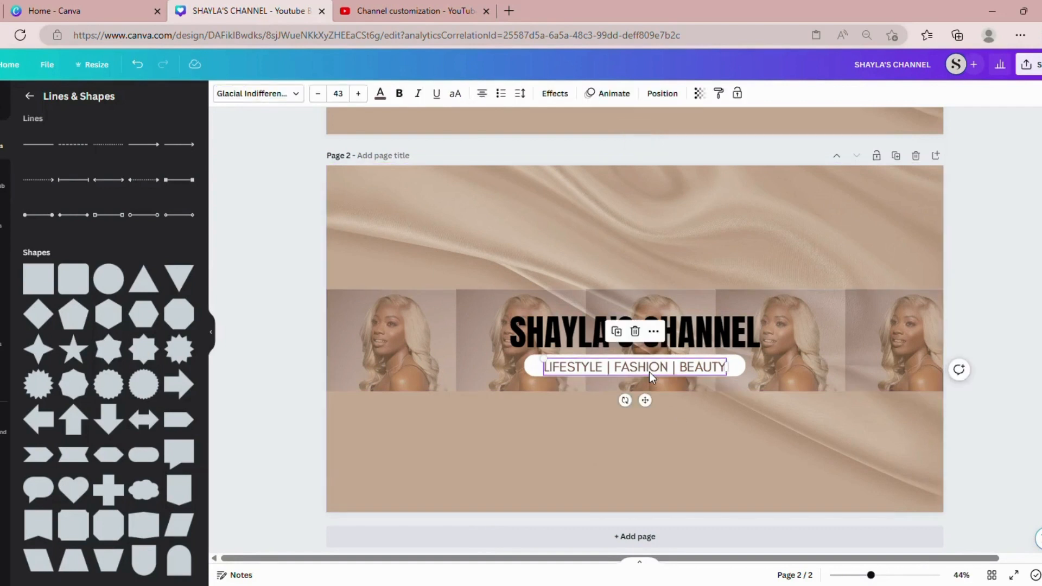
left_click(657, 96)
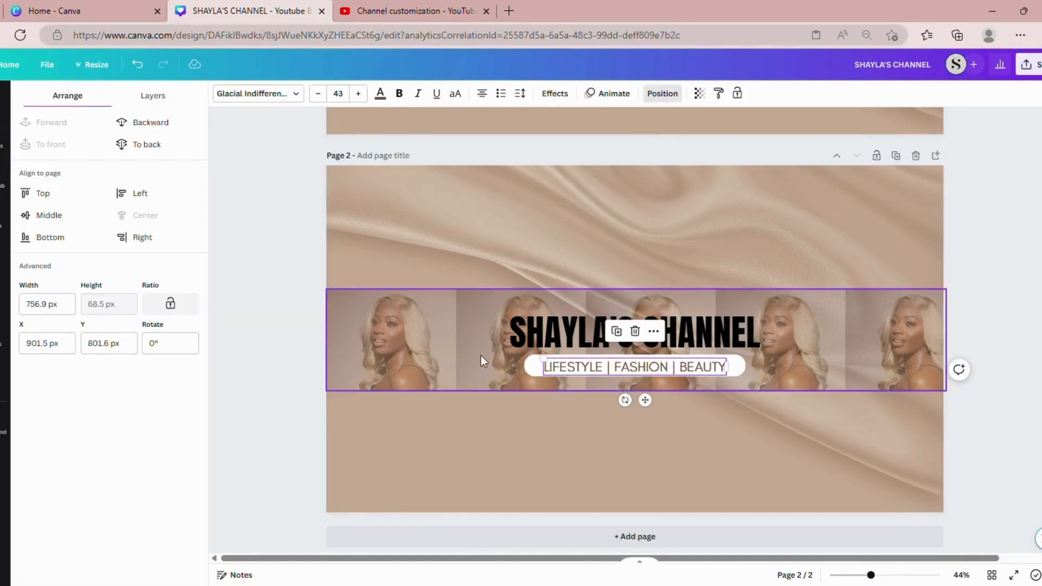
left_click(535, 371)
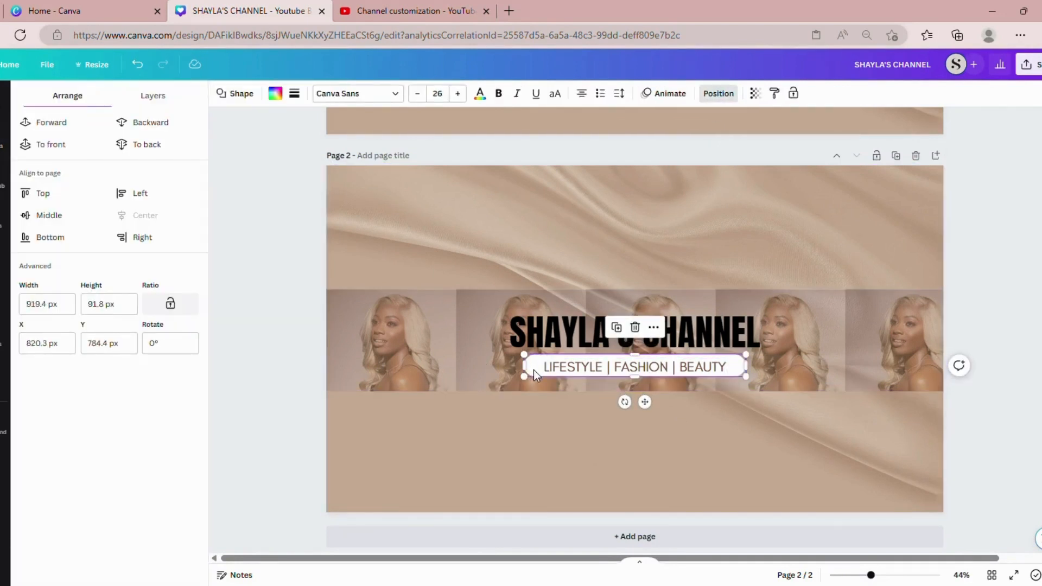
left_click(526, 337)
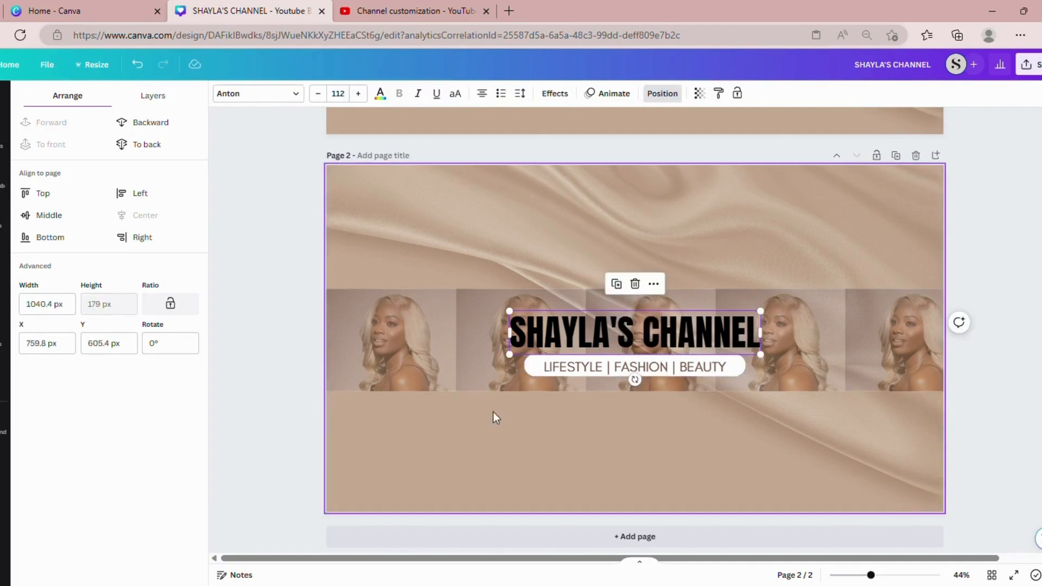
left_click(297, 390)
left_click(300, 394)
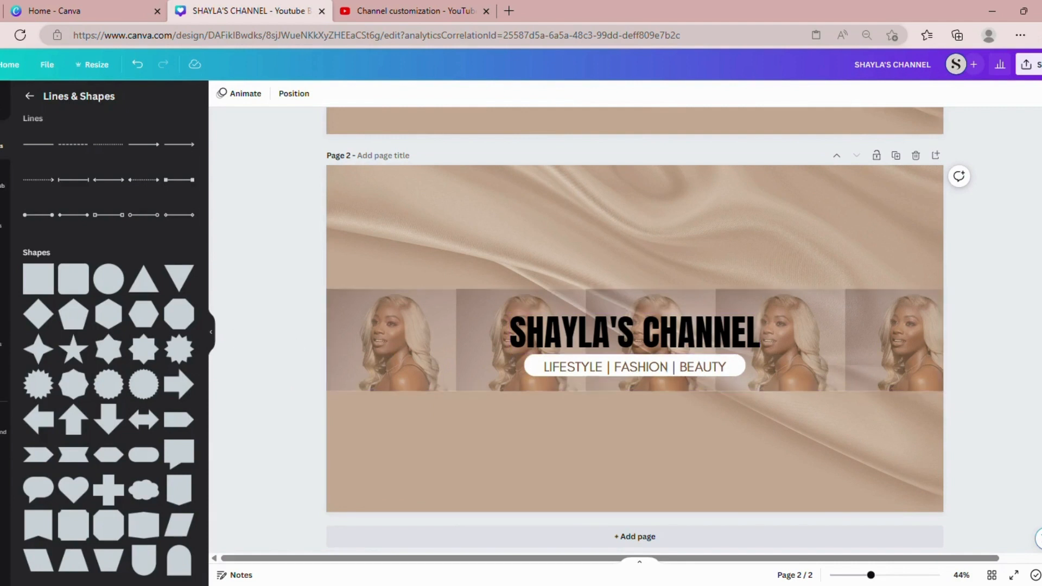
Add the recently used portrait of the blonde woman in black to the left part of page 2, flipped horizontally.
left_click(30, 96)
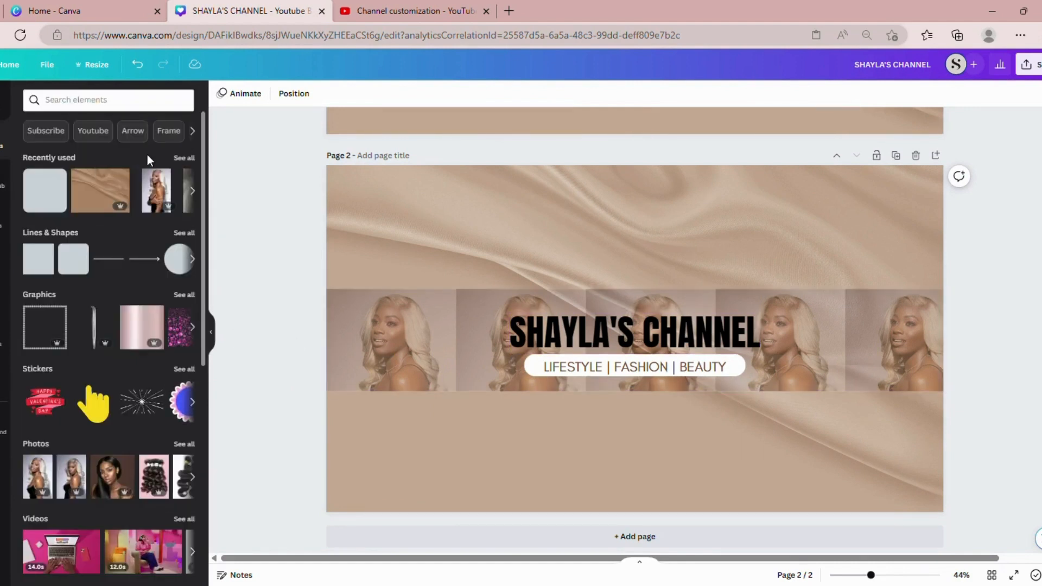
left_click(179, 158)
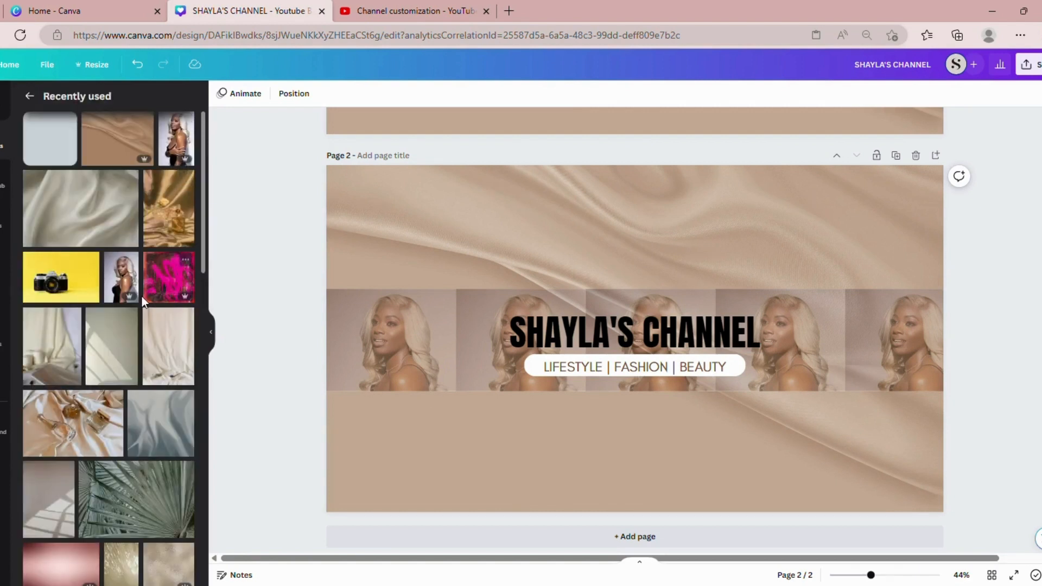
left_click(127, 293)
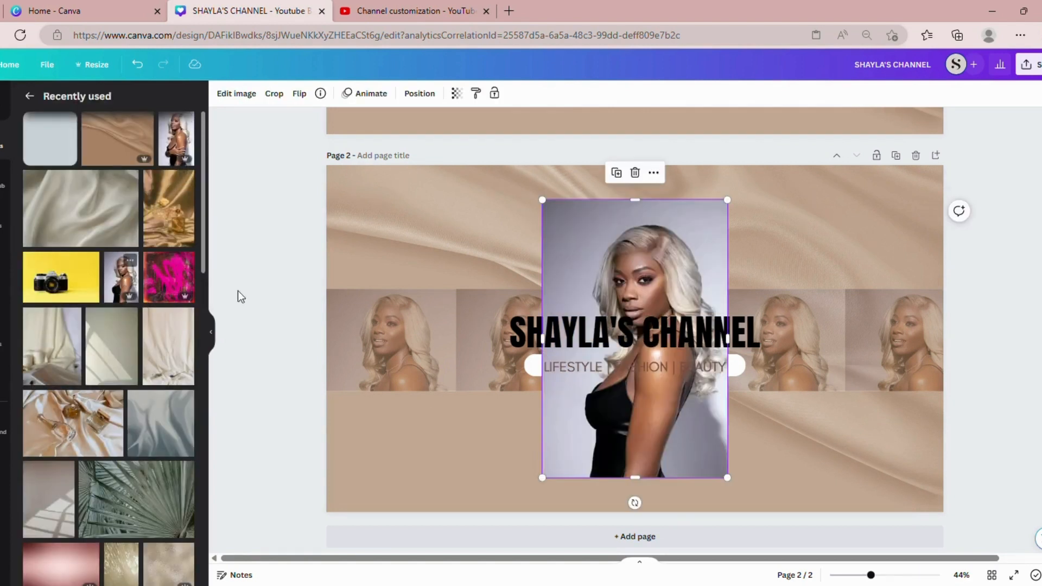
left_click_drag(595, 242, 386, 240)
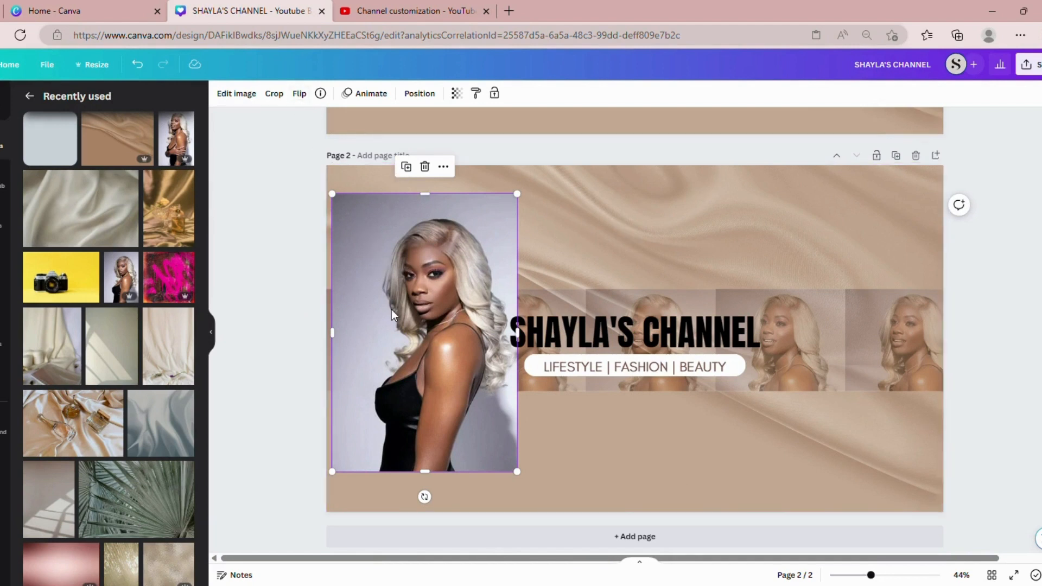
left_click(300, 93)
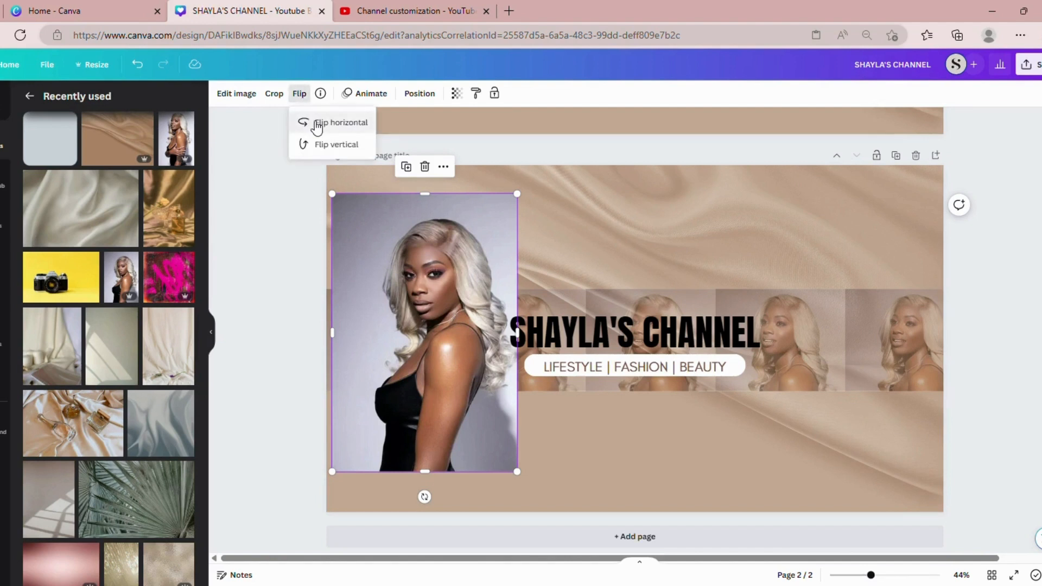
left_click(318, 124)
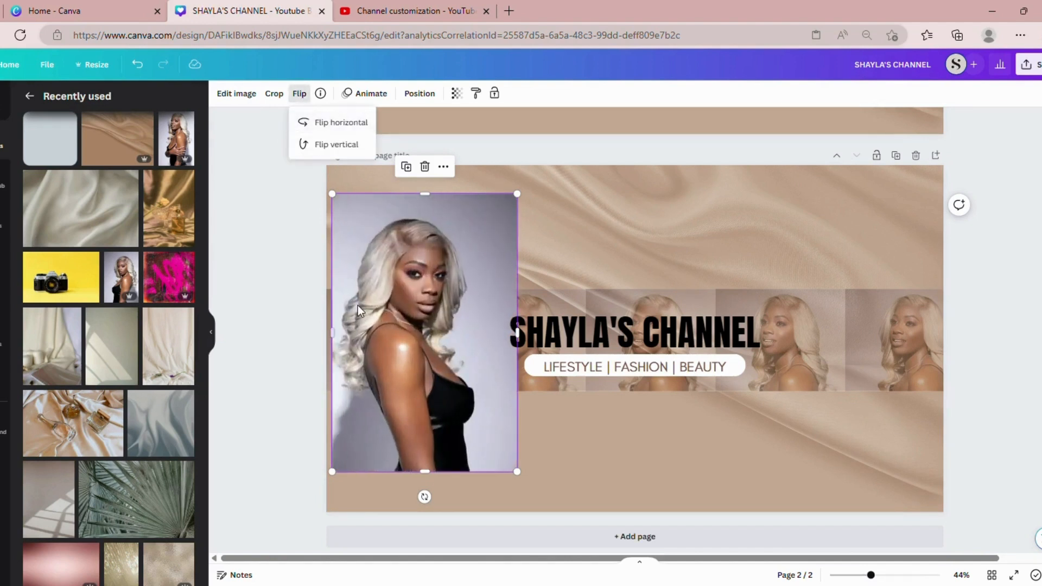
Shrink the portrait, place it beside the title and crop its bottom to the lower edge of the photo band.
left_click_drag(332, 472, 400, 406)
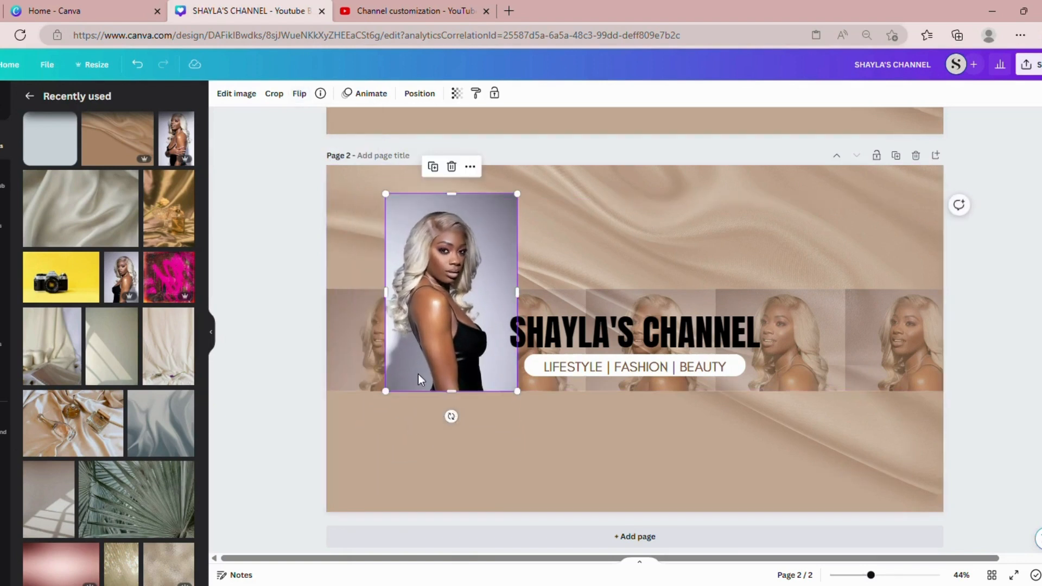
left_click_drag(458, 268, 480, 356)
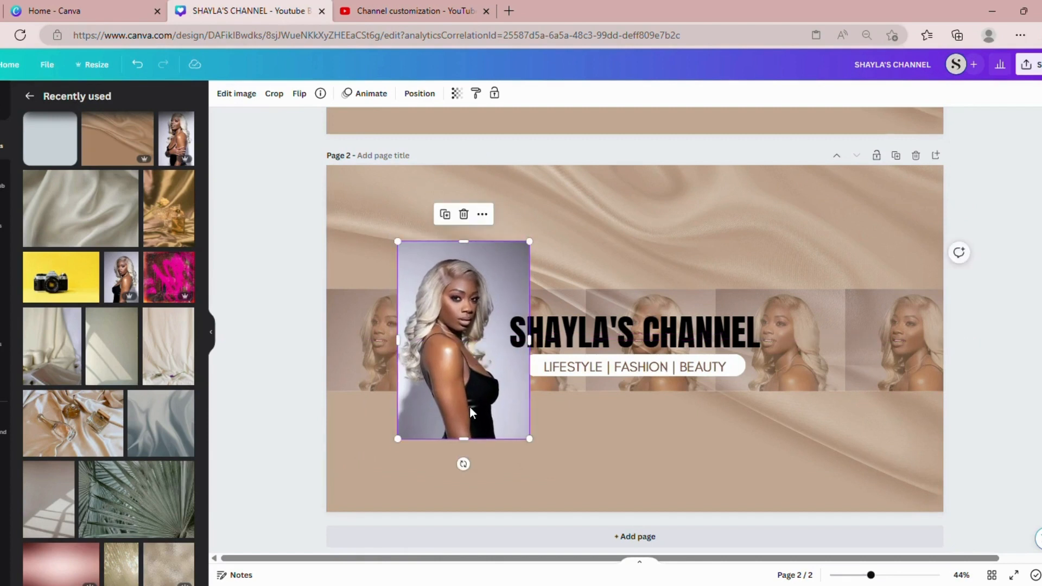
left_click_drag(475, 446, 472, 403)
left_click_drag(503, 366, 516, 363)
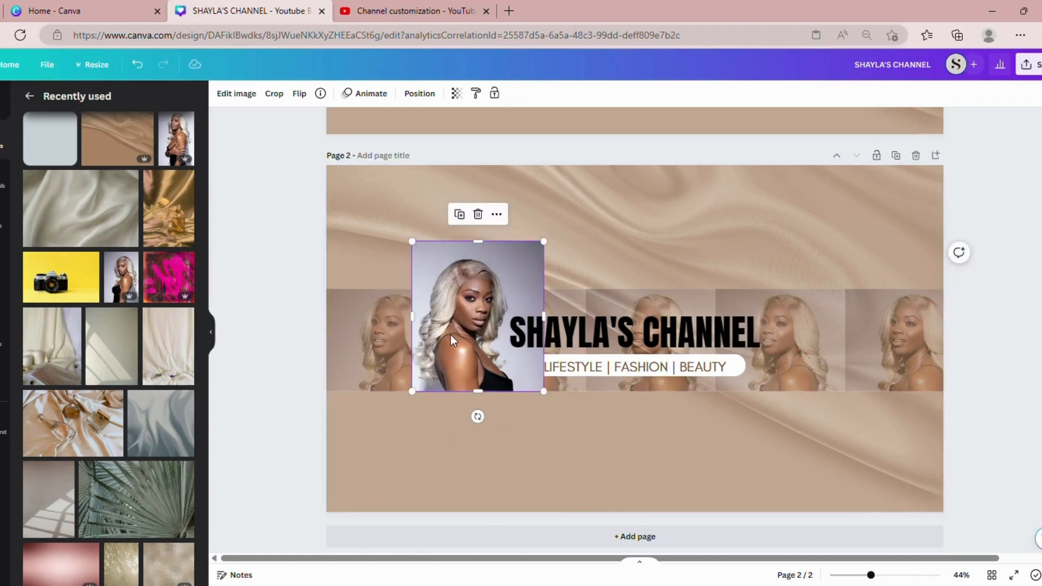
Remove the background from the portrait and shift the cutout slightly closer to the title.
left_click(236, 97)
left_click(109, 332)
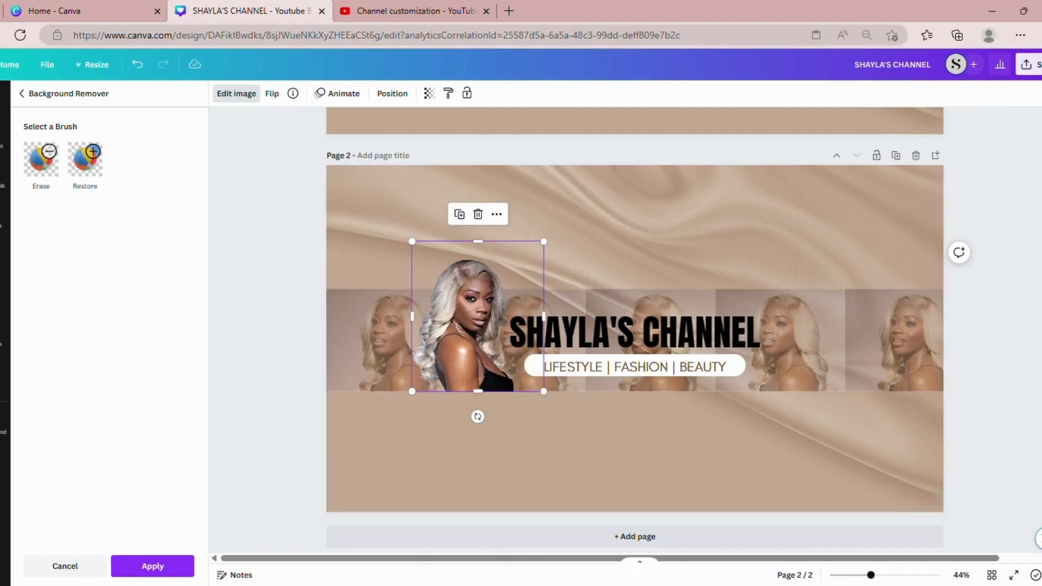
scroll(1004, 385, "down", 1)
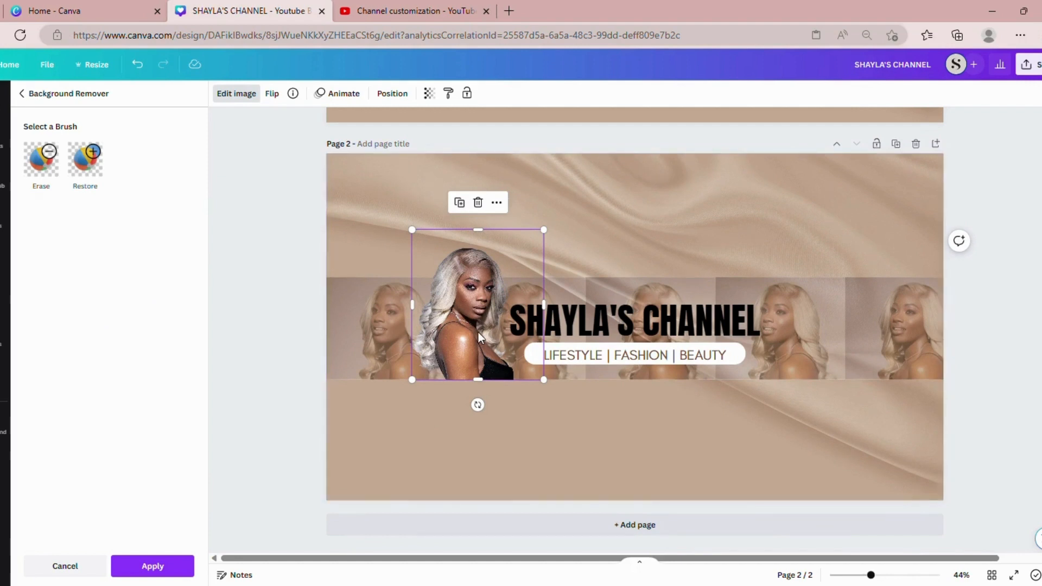
left_click_drag(478, 332, 487, 332)
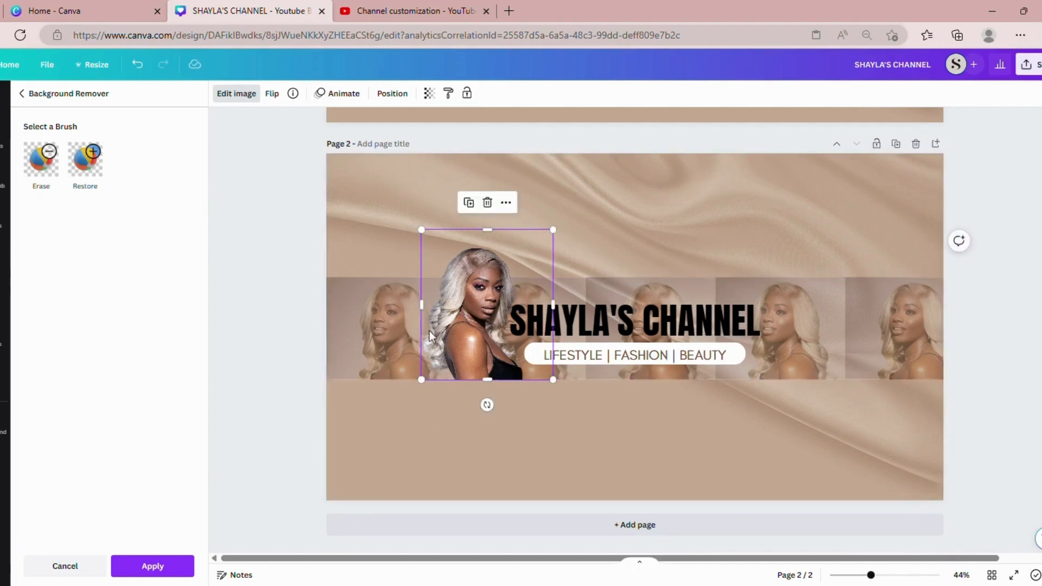
left_click(275, 363)
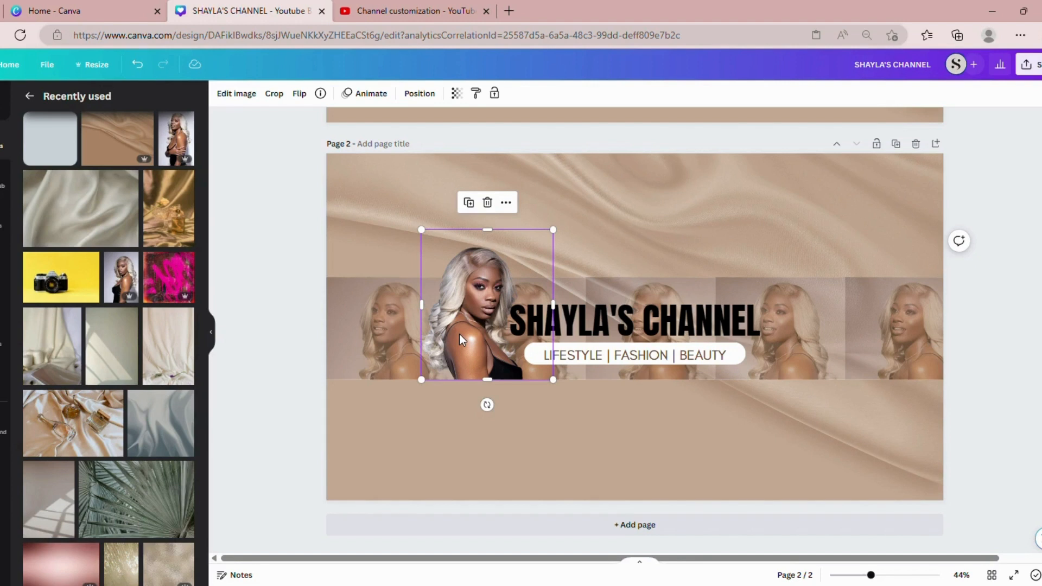
Scale the cutout down to fit the photo band's height and position it against the start of the title.
left_click_drag(459, 334, 474, 343)
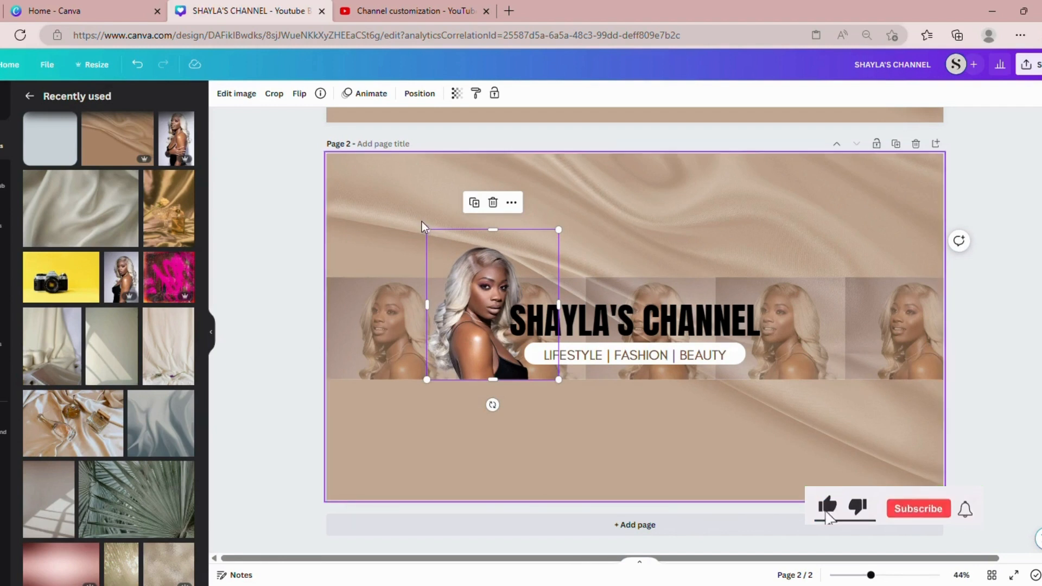
left_click_drag(471, 314, 483, 314)
left_click_drag(570, 230, 529, 244)
left_click(605, 278)
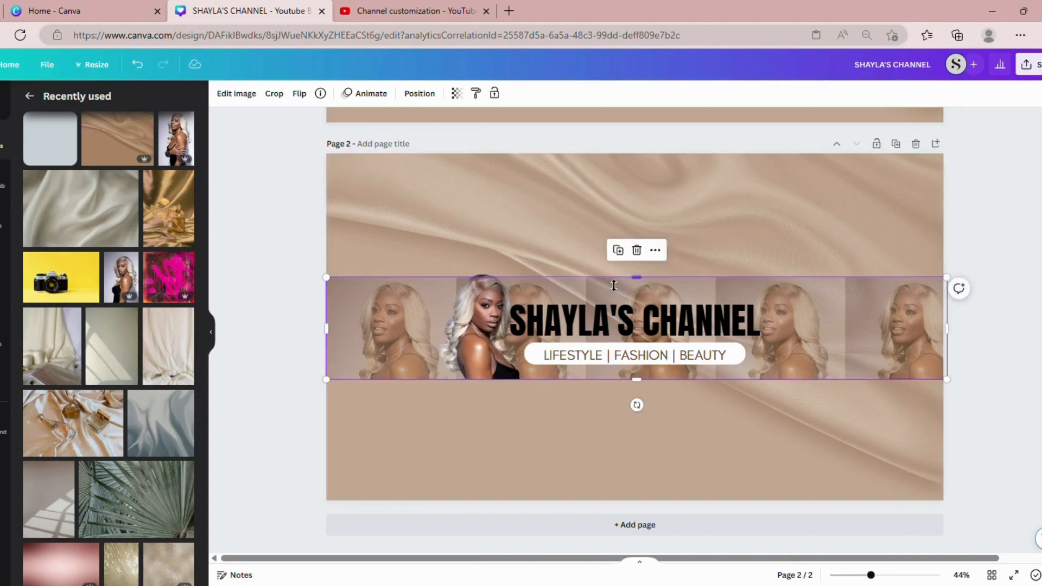
left_click(488, 297)
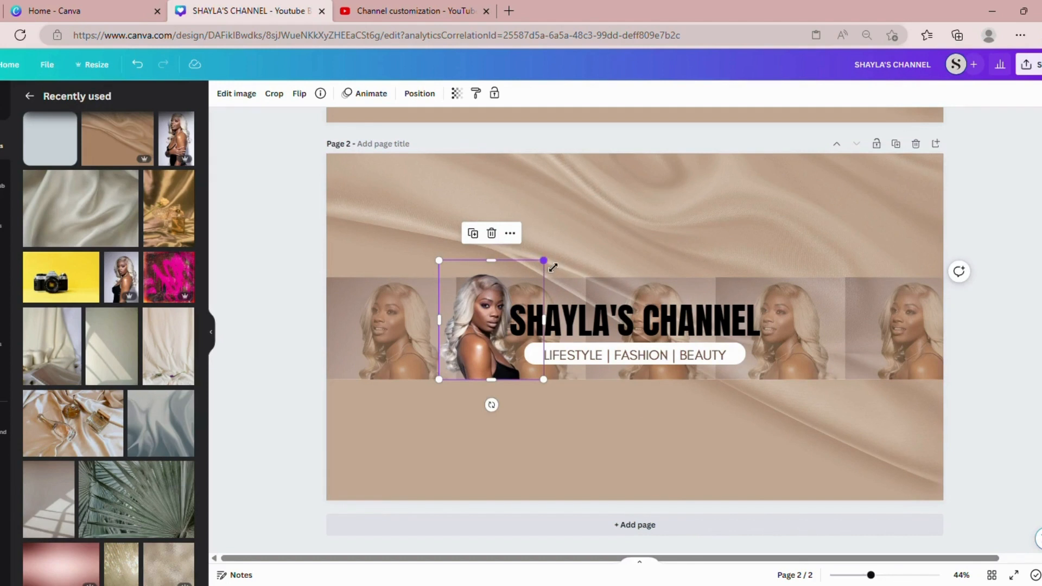
left_click_drag(540, 267, 541, 266)
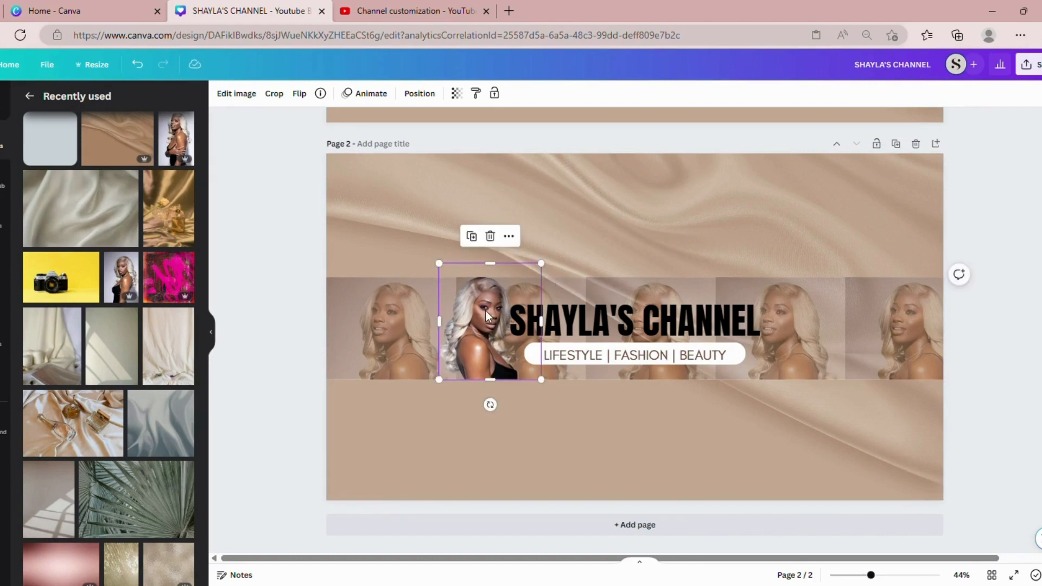
left_click_drag(486, 311, 492, 323)
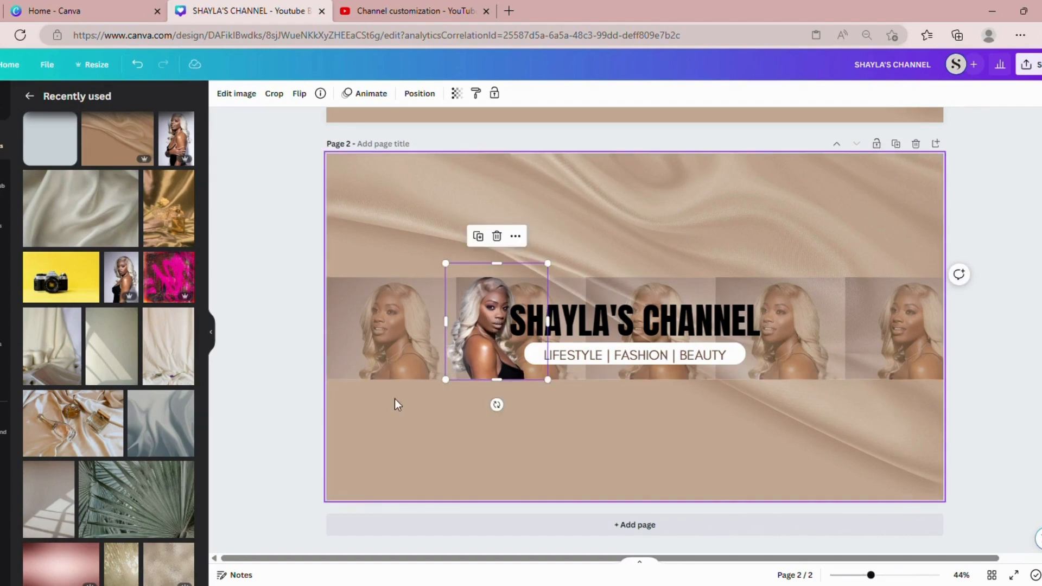
left_click(253, 443)
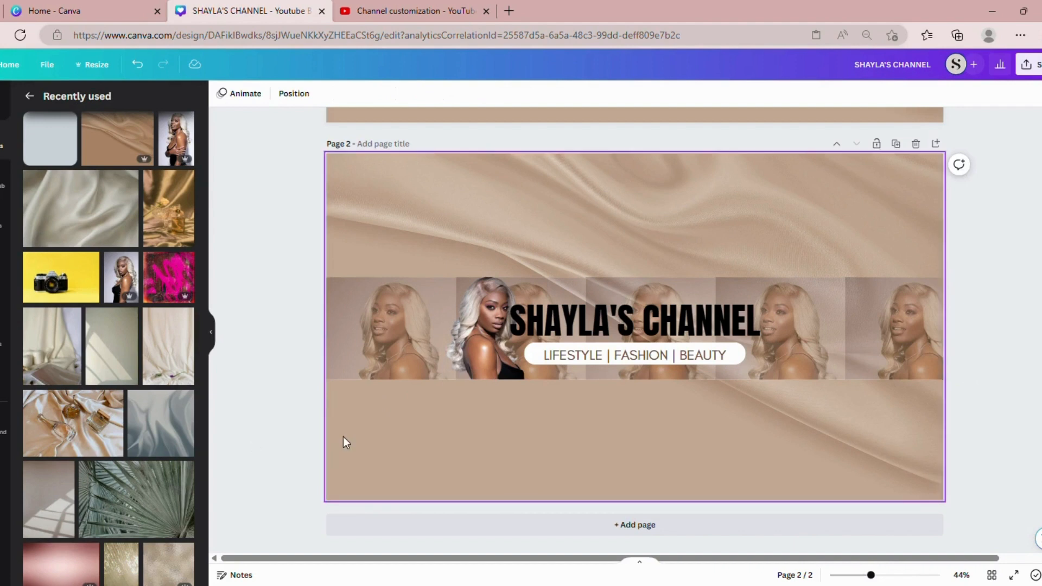
Add a Glow shadow to the woman's cutout and open the glow's settings.
left_click(484, 345)
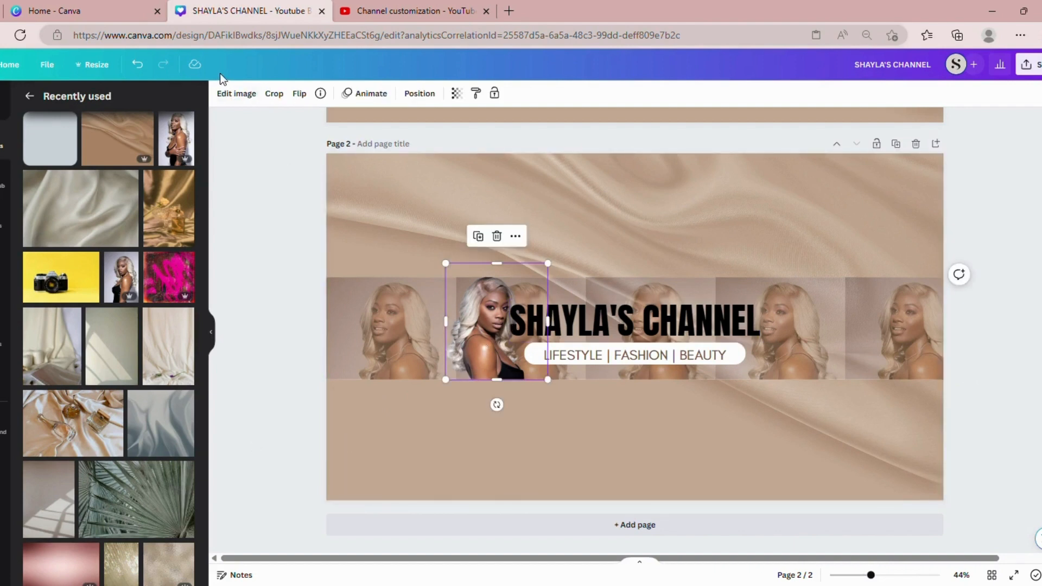
left_click(236, 95)
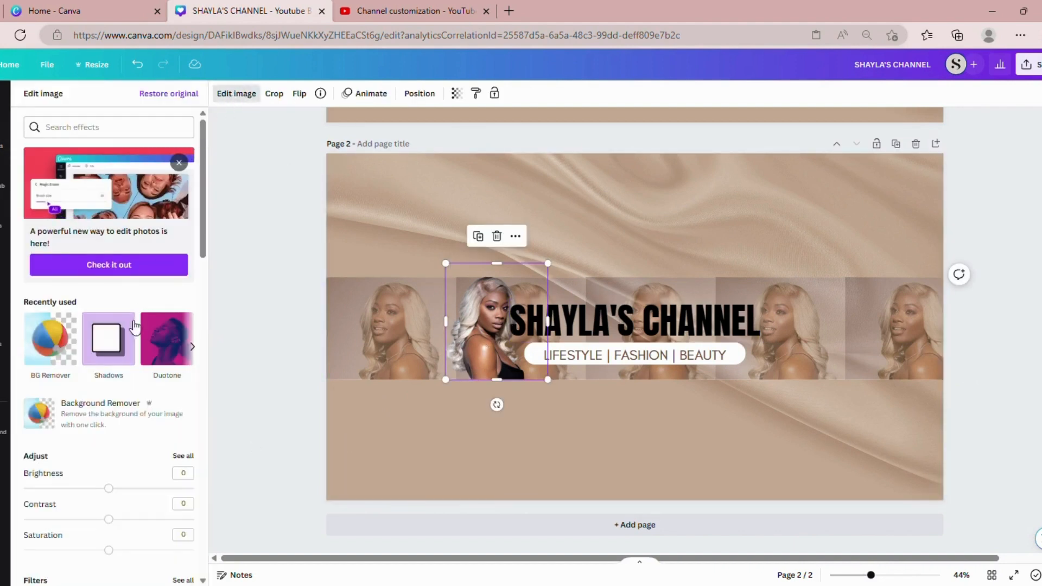
left_click(111, 339)
left_click(117, 148)
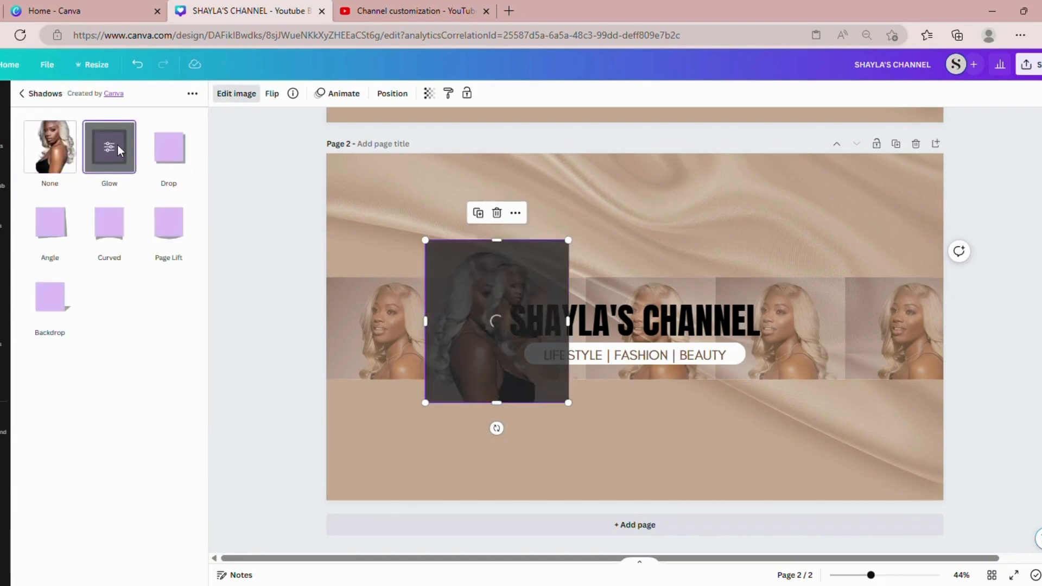
left_click(112, 145)
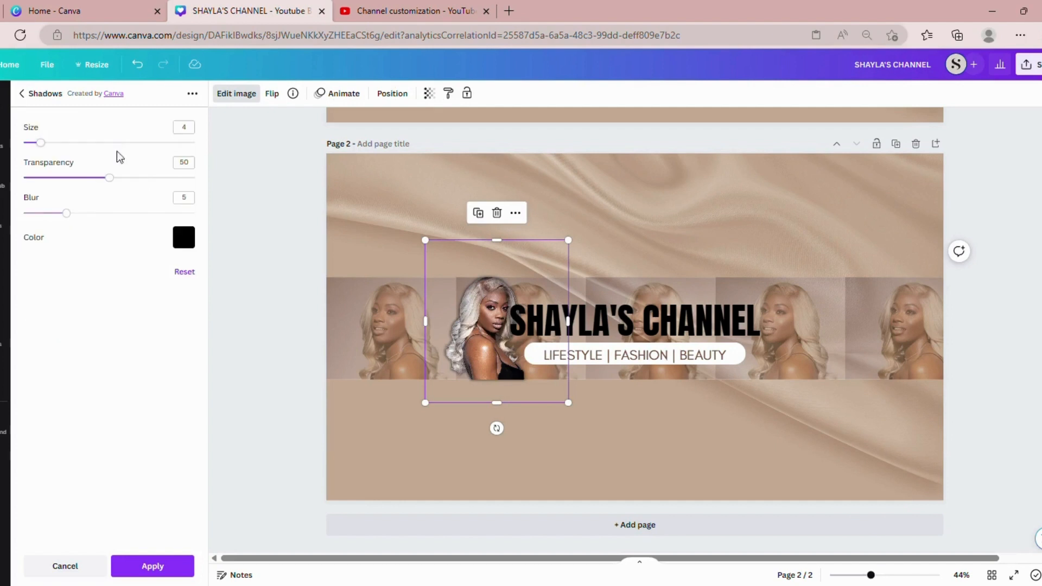
Try light blue, gold and dark blue as the cutout's glow color, and set it back to black.
left_click(185, 245)
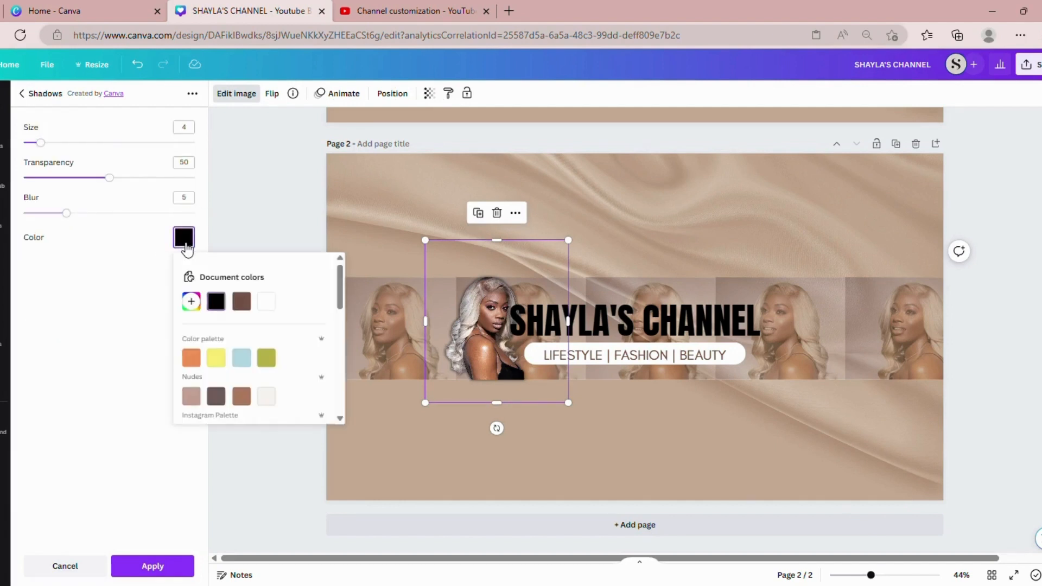
left_click(253, 366)
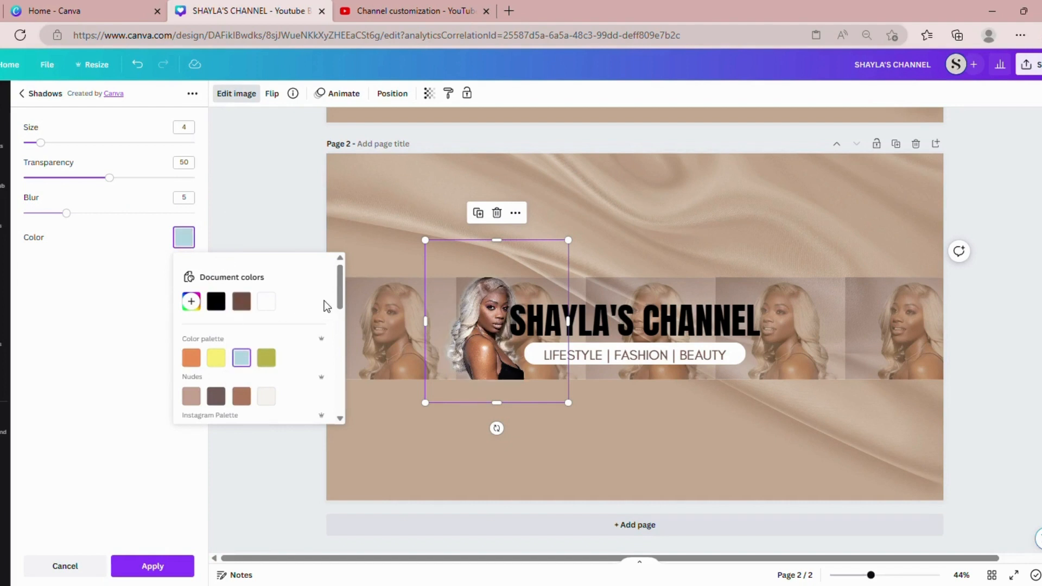
left_click_drag(342, 296, 328, 366)
left_click(274, 350)
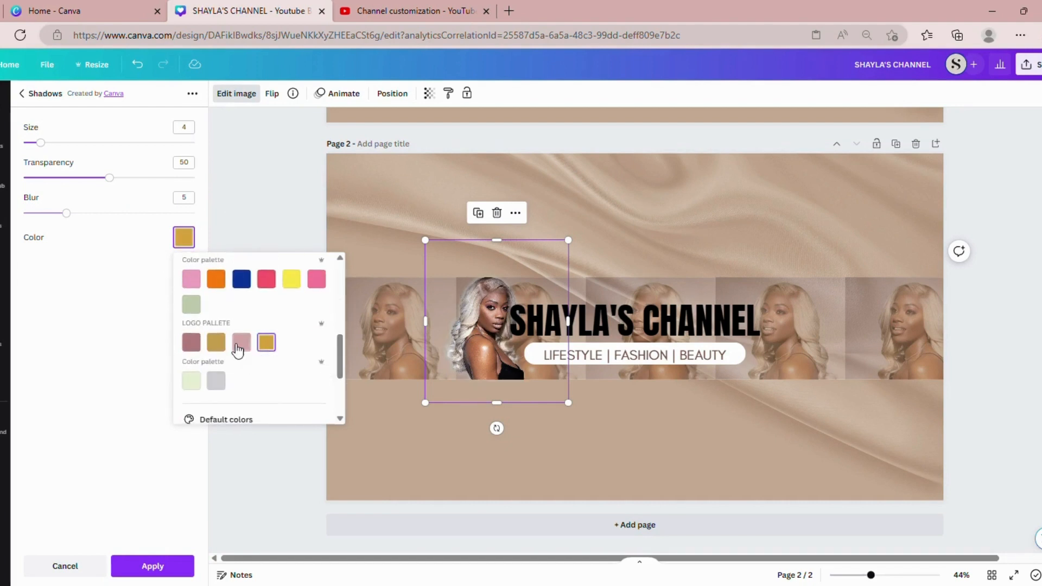
left_click(242, 279)
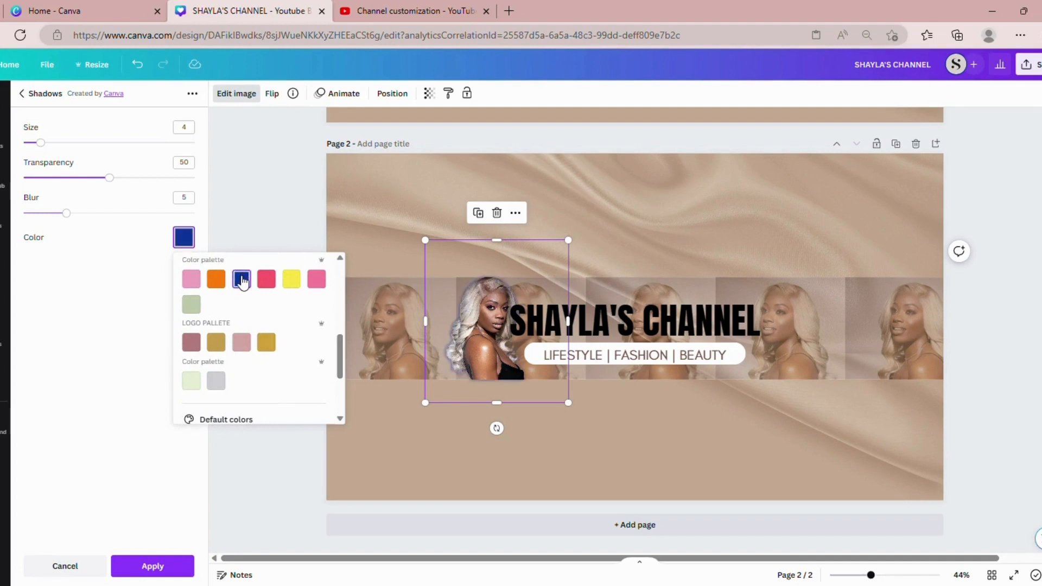
left_click_drag(344, 348, 341, 282)
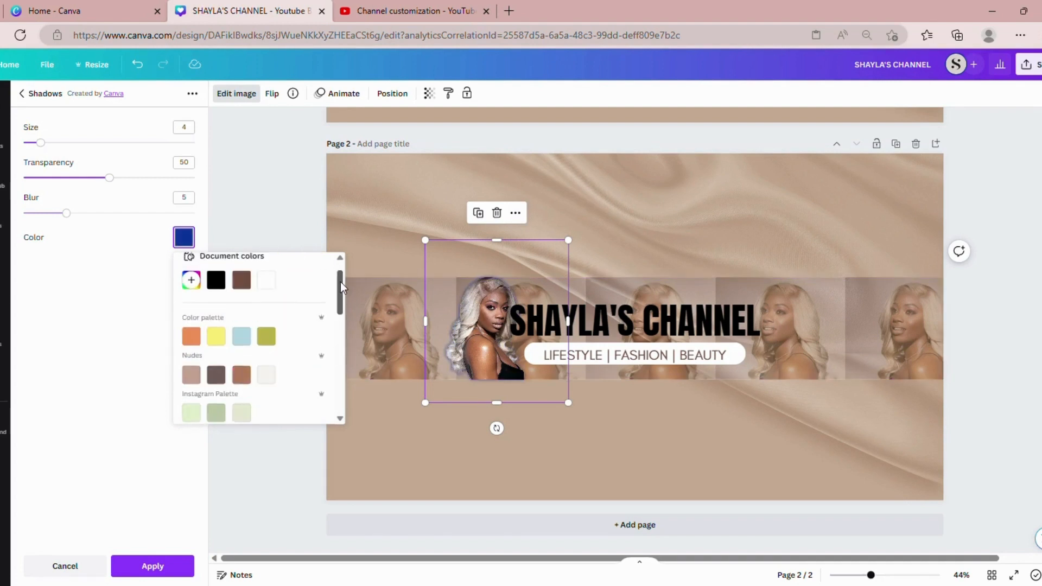
left_click(223, 293)
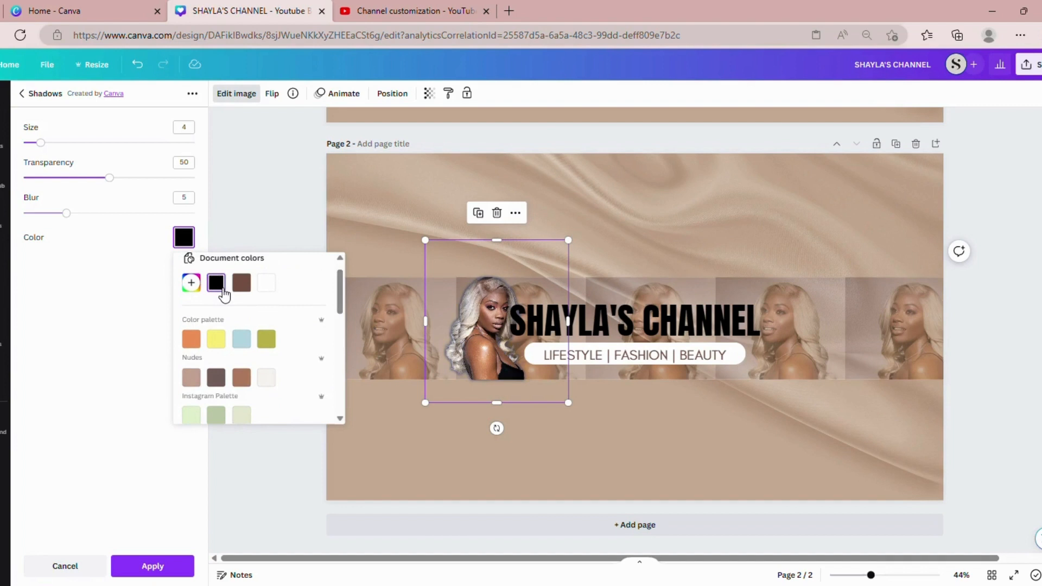
Set the glow's size to 14 and its transparency to 52, and apply the shadow to the cutout.
left_click_drag(40, 143, 89, 143)
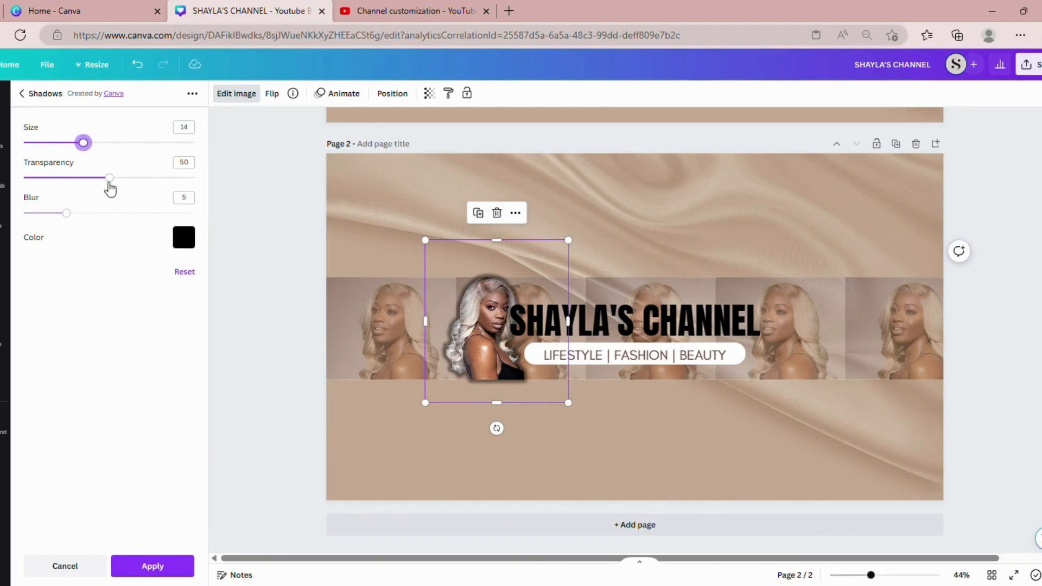
mouse_move(109, 179)
left_mouse_down()
mouse_move(133, 184)
mouse_move(119, 183)
left_mouse_up()
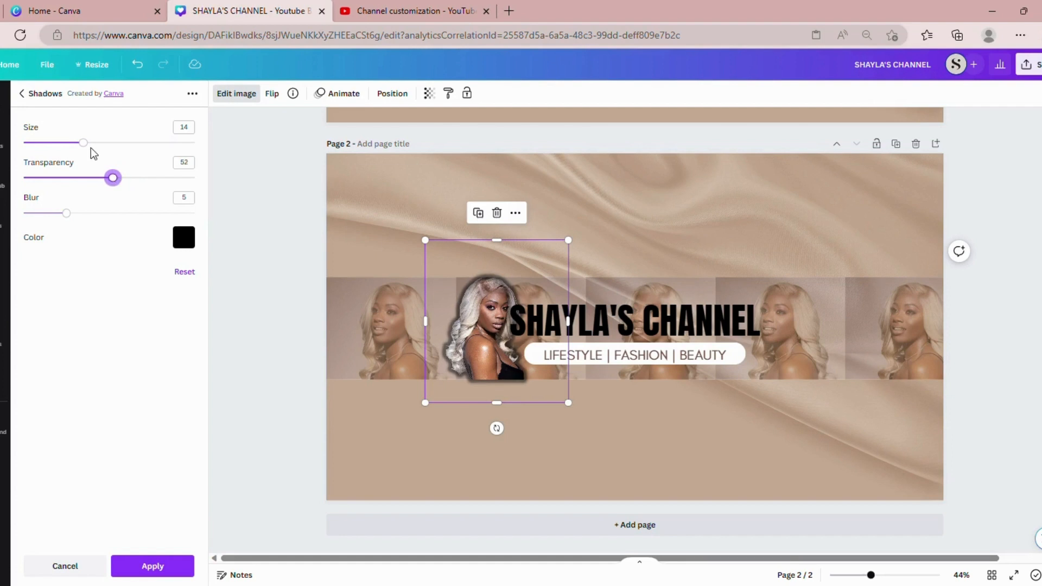
left_click(270, 493)
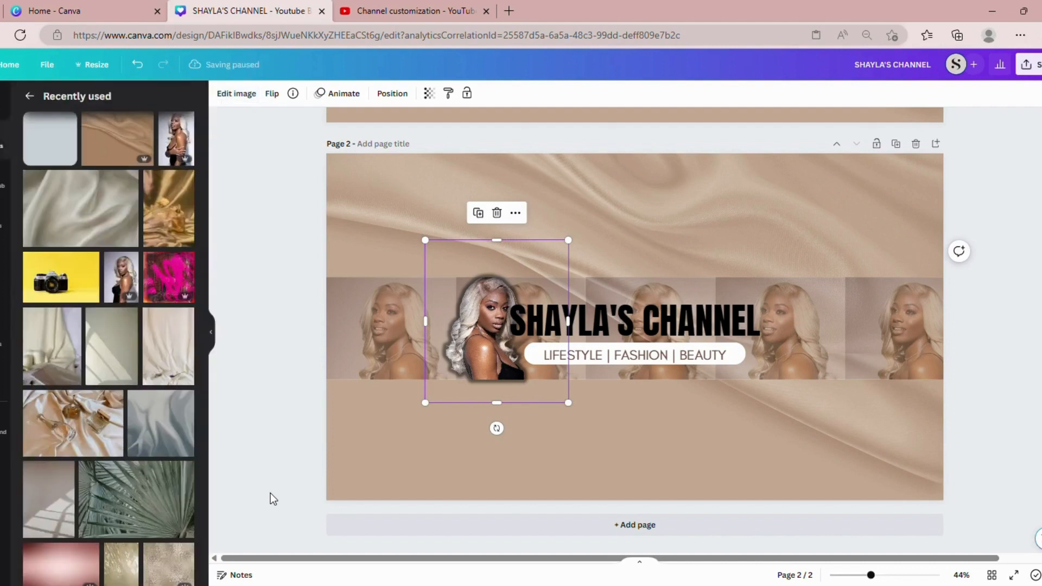
left_click(270, 493)
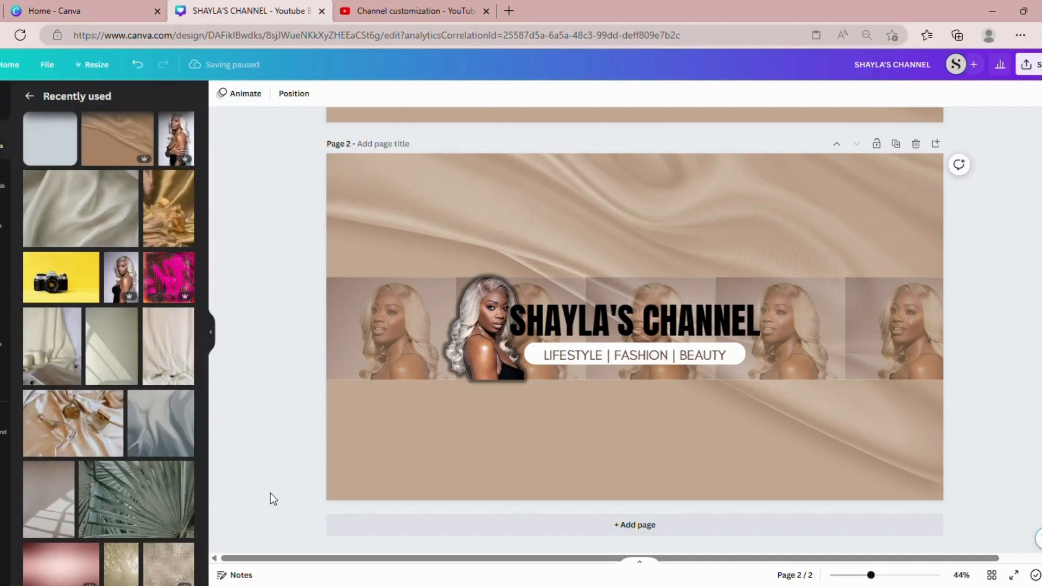
Shift the glowing cutout slightly away from the start of the title so it overlaps the lettering less.
left_click(496, 377)
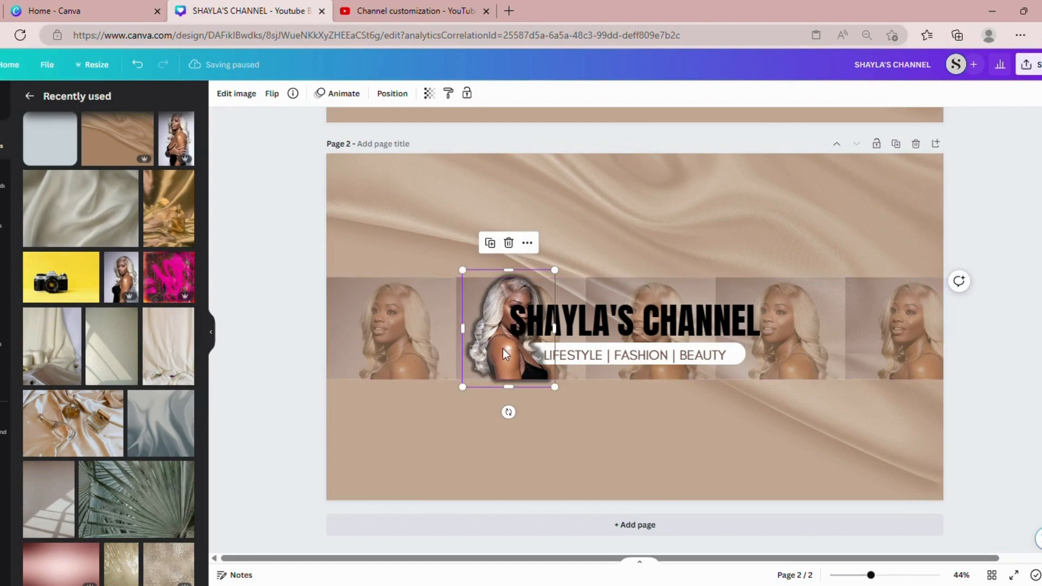
left_click_drag(503, 351, 472, 356)
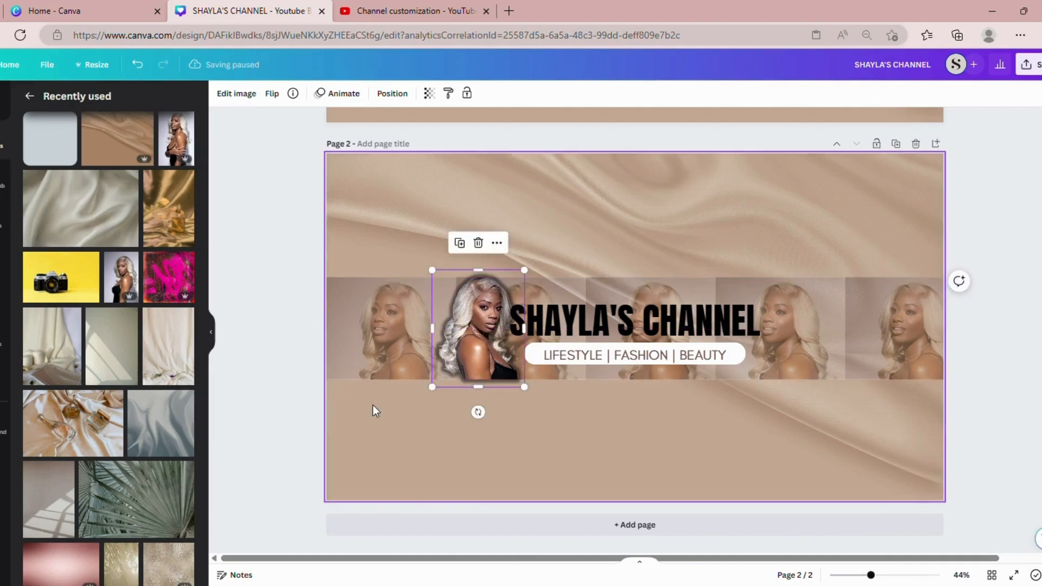
left_click(240, 431)
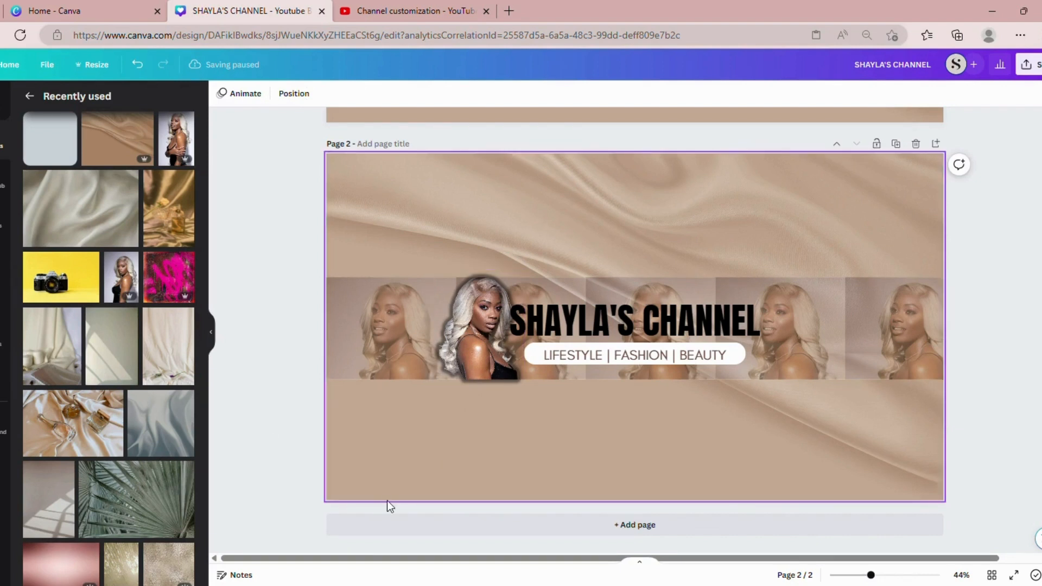
Crop the bottom of the woman's cutout so its glow ends at the photo band's lower edge.
left_click(482, 374)
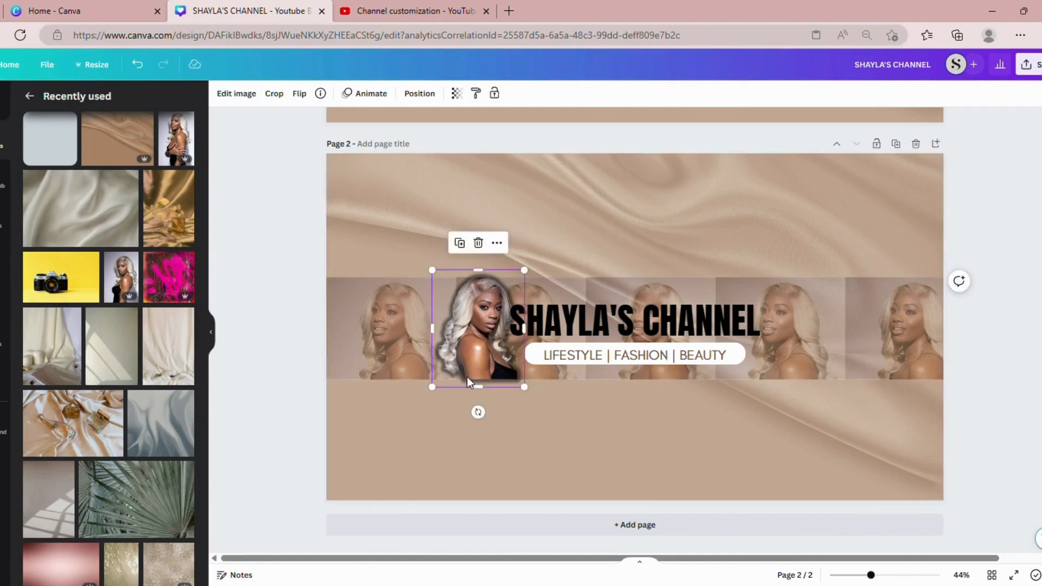
left_click_drag(485, 395, 481, 389)
left_click_drag(482, 389, 482, 386)
left_click(325, 433)
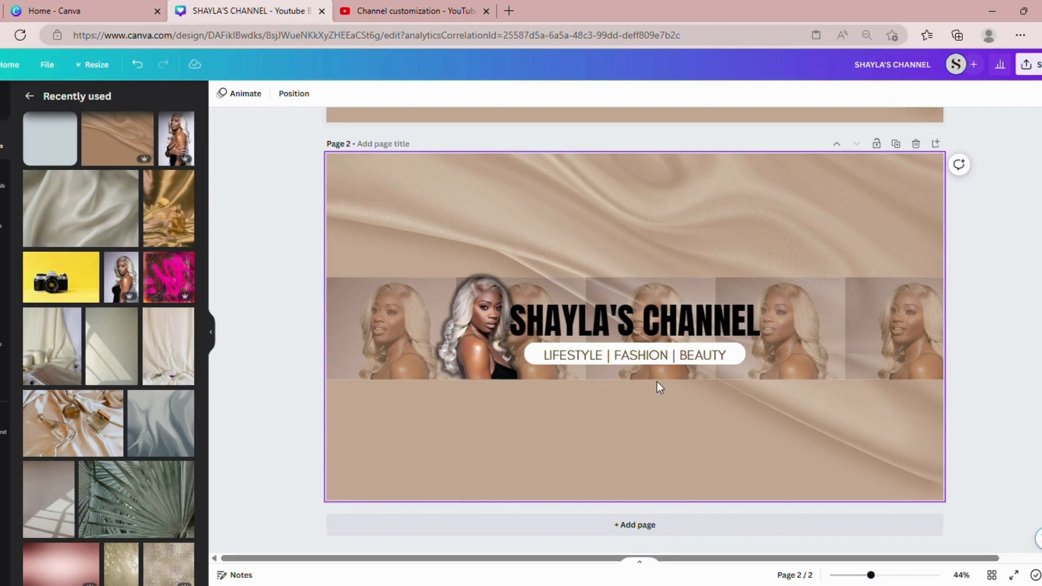
Check the banner's device preview in YouTube Studio and return to the Canva design.
left_click(394, 10)
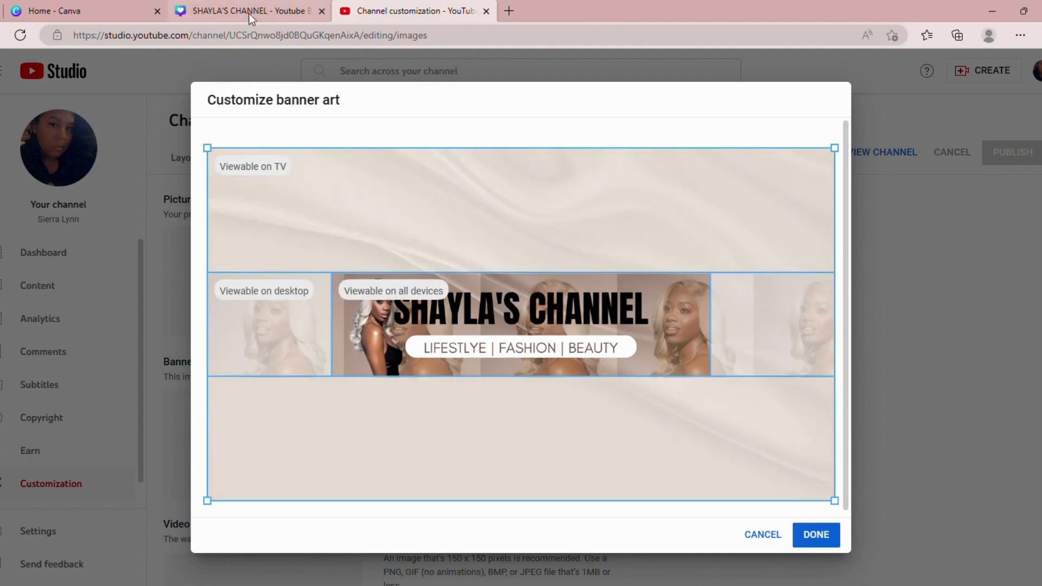
left_click(248, 13)
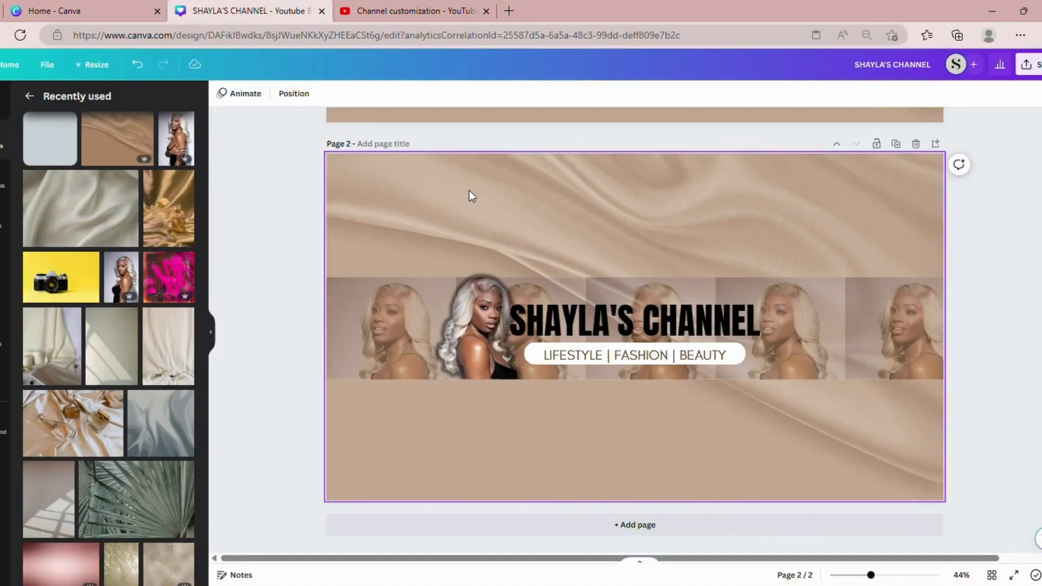
left_click(653, 199)
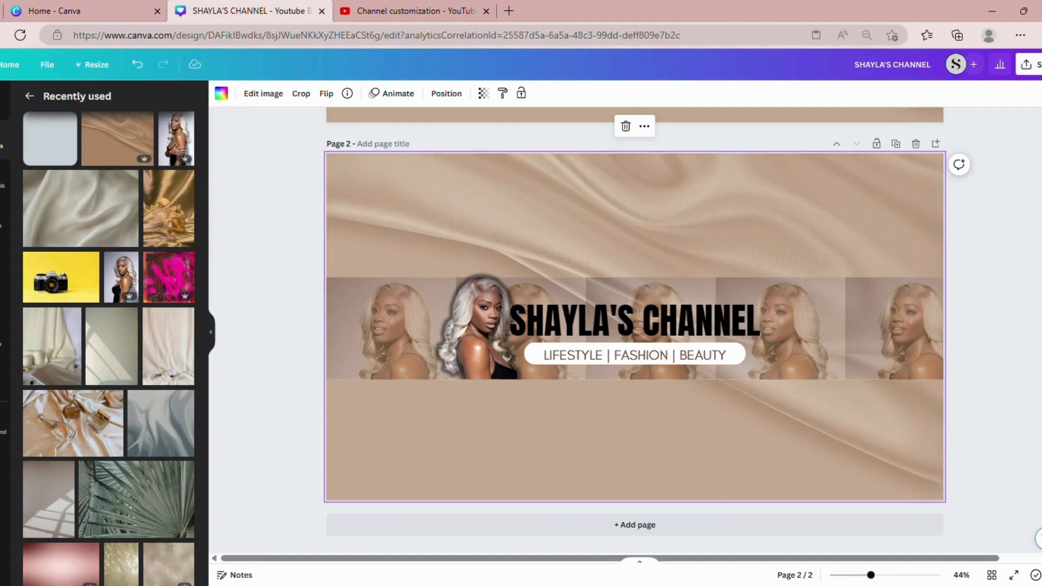
Choose only Page 1 in the PNG download settings and close them without downloading.
left_click(1028, 64)
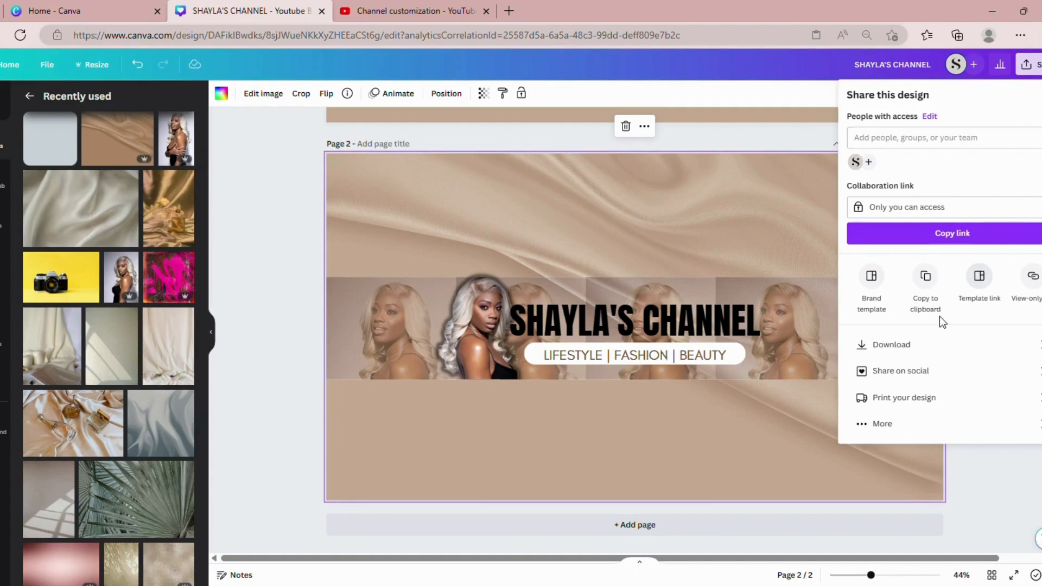
left_click(901, 348)
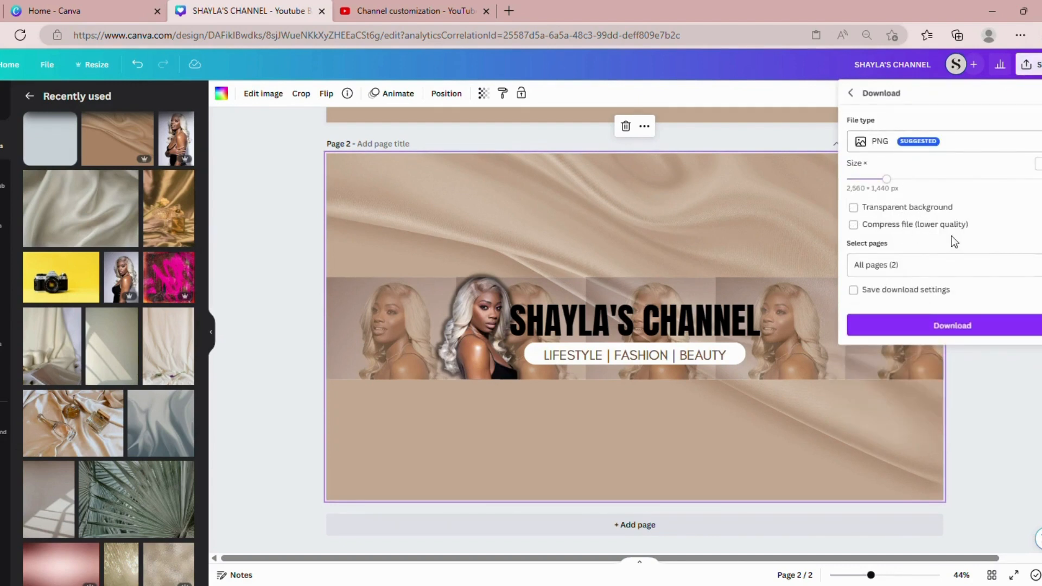
left_click(923, 265)
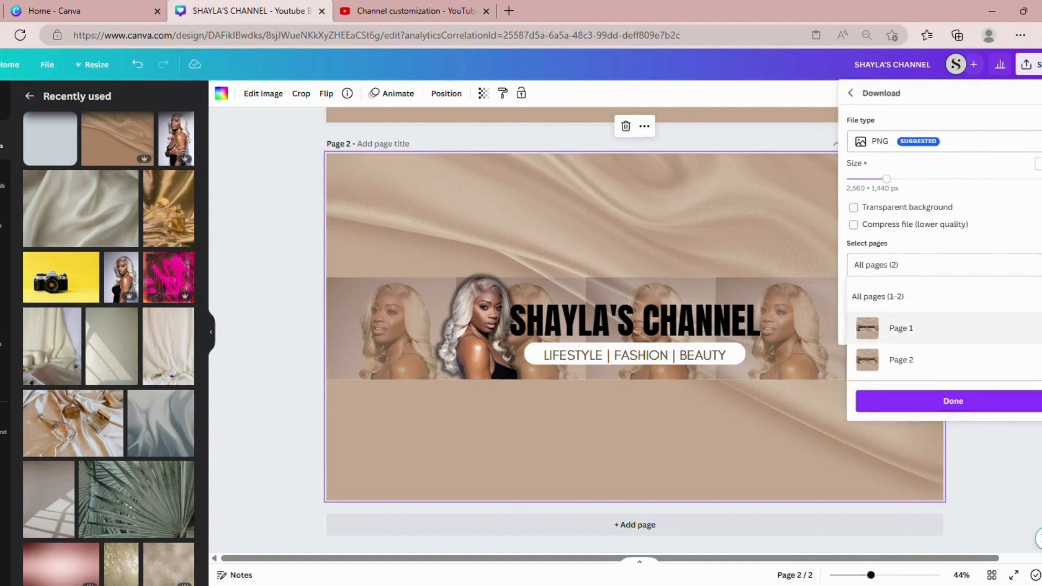
left_click(955, 360)
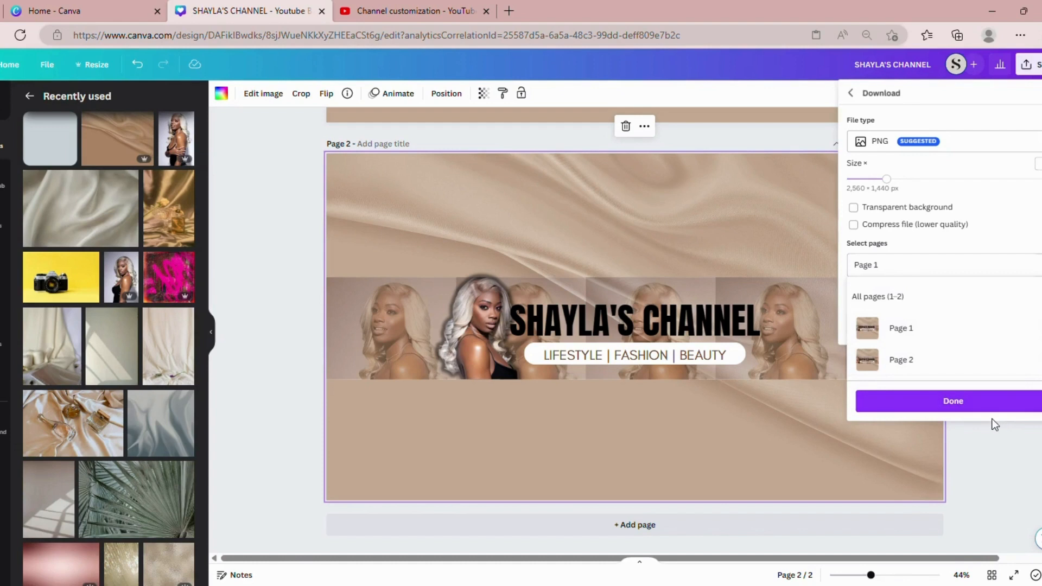
left_click(987, 406)
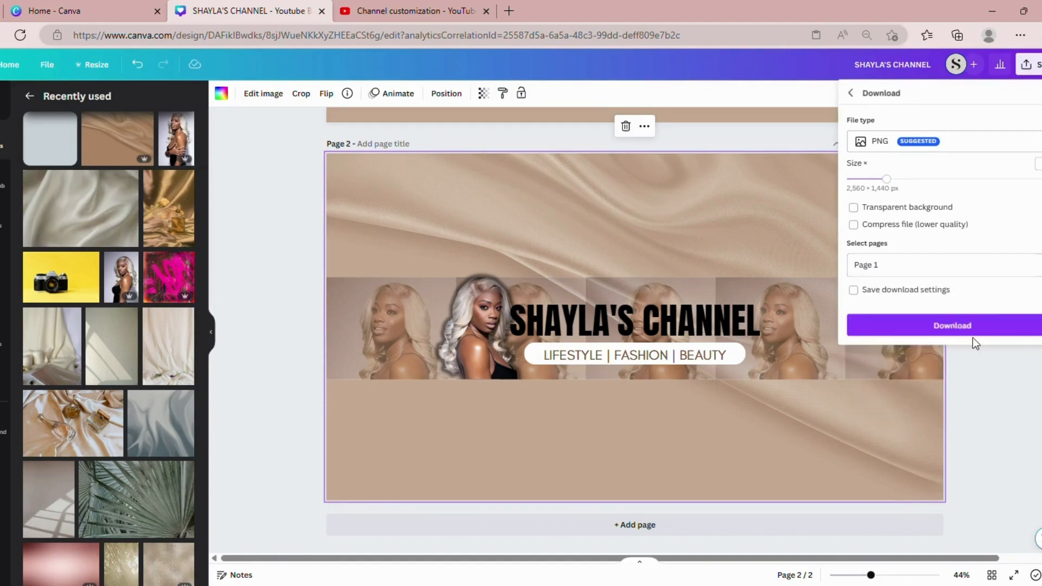
left_click(979, 380)
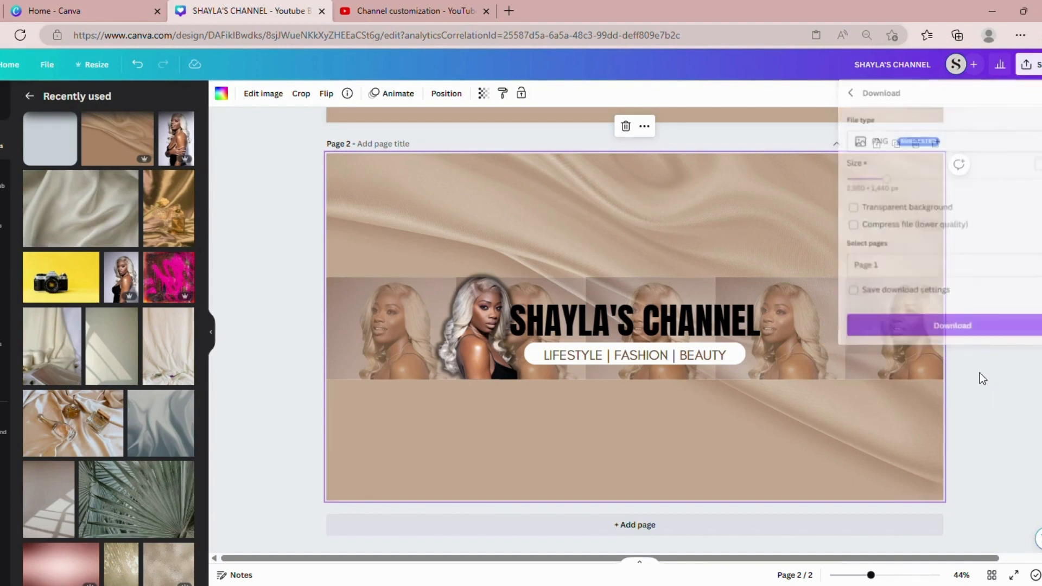